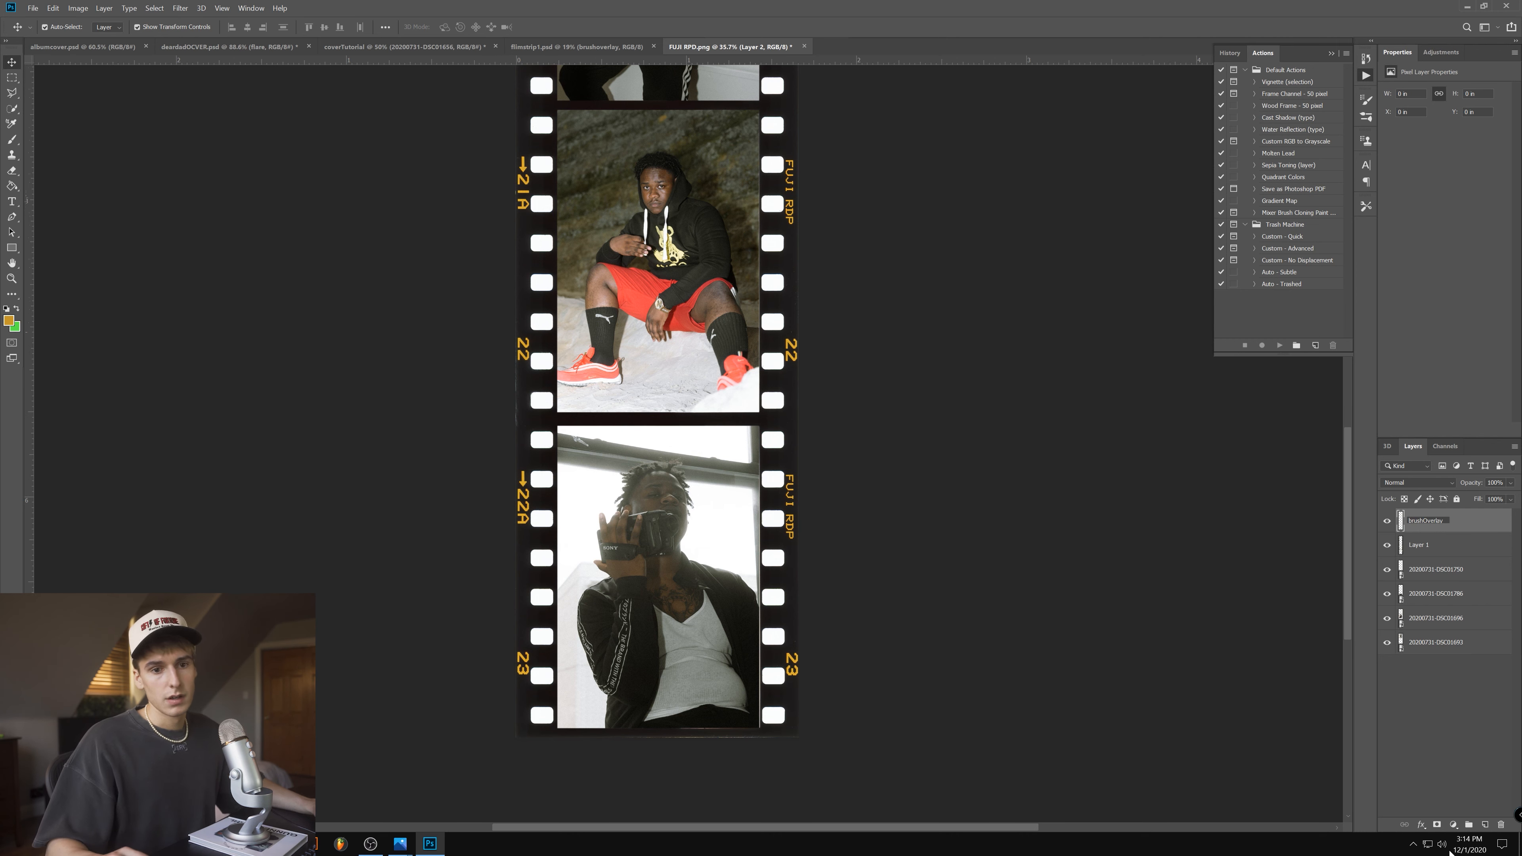
- Name the new layer brushOverlay and sample the red of the seated man's shorts as the brush's foreground color
click(1454, 797)
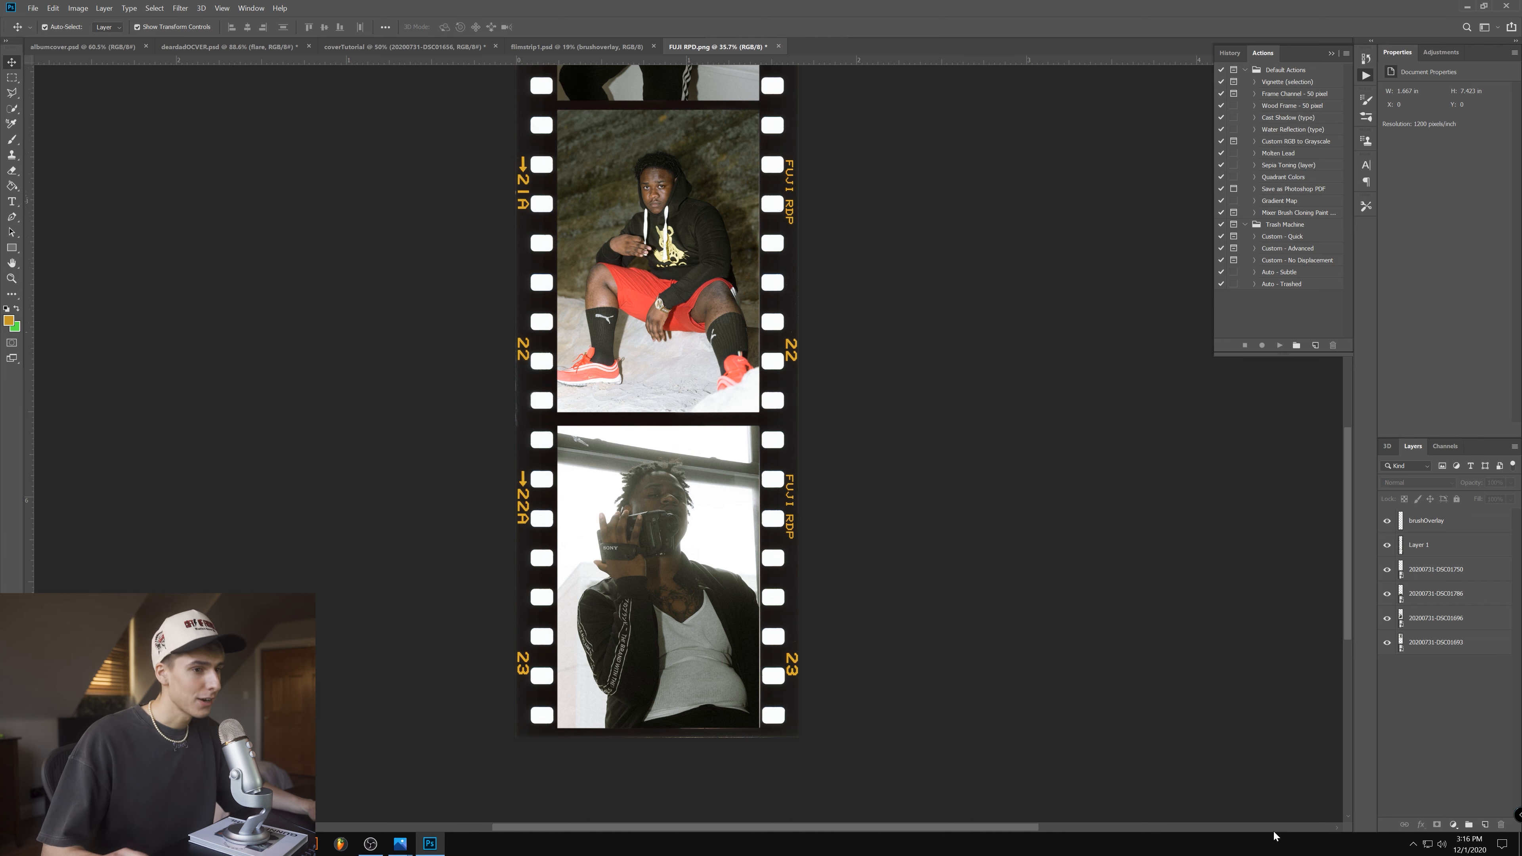
click(1446, 522)
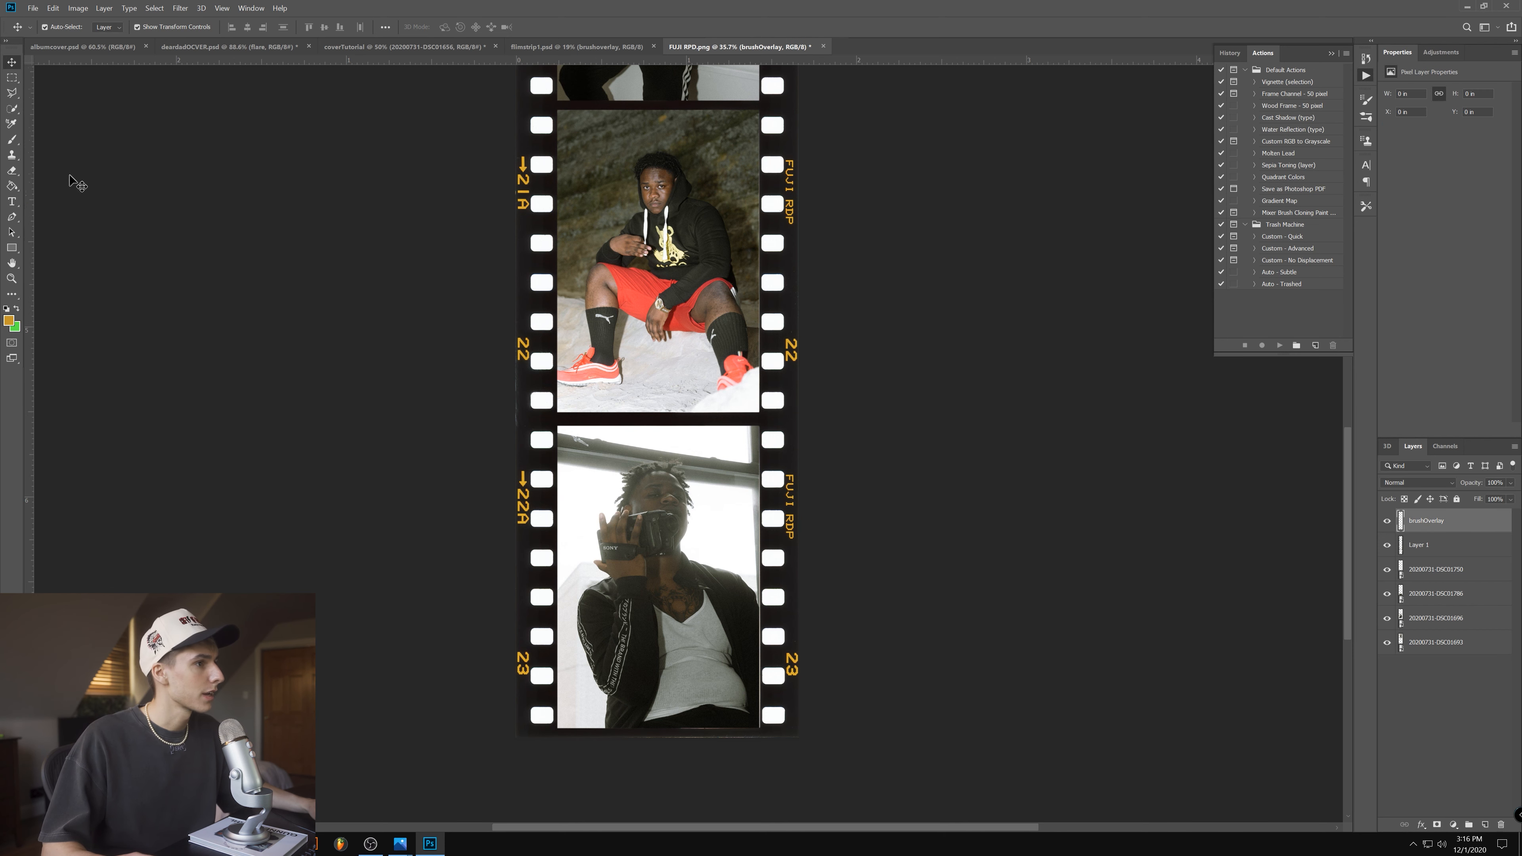
click(20, 139)
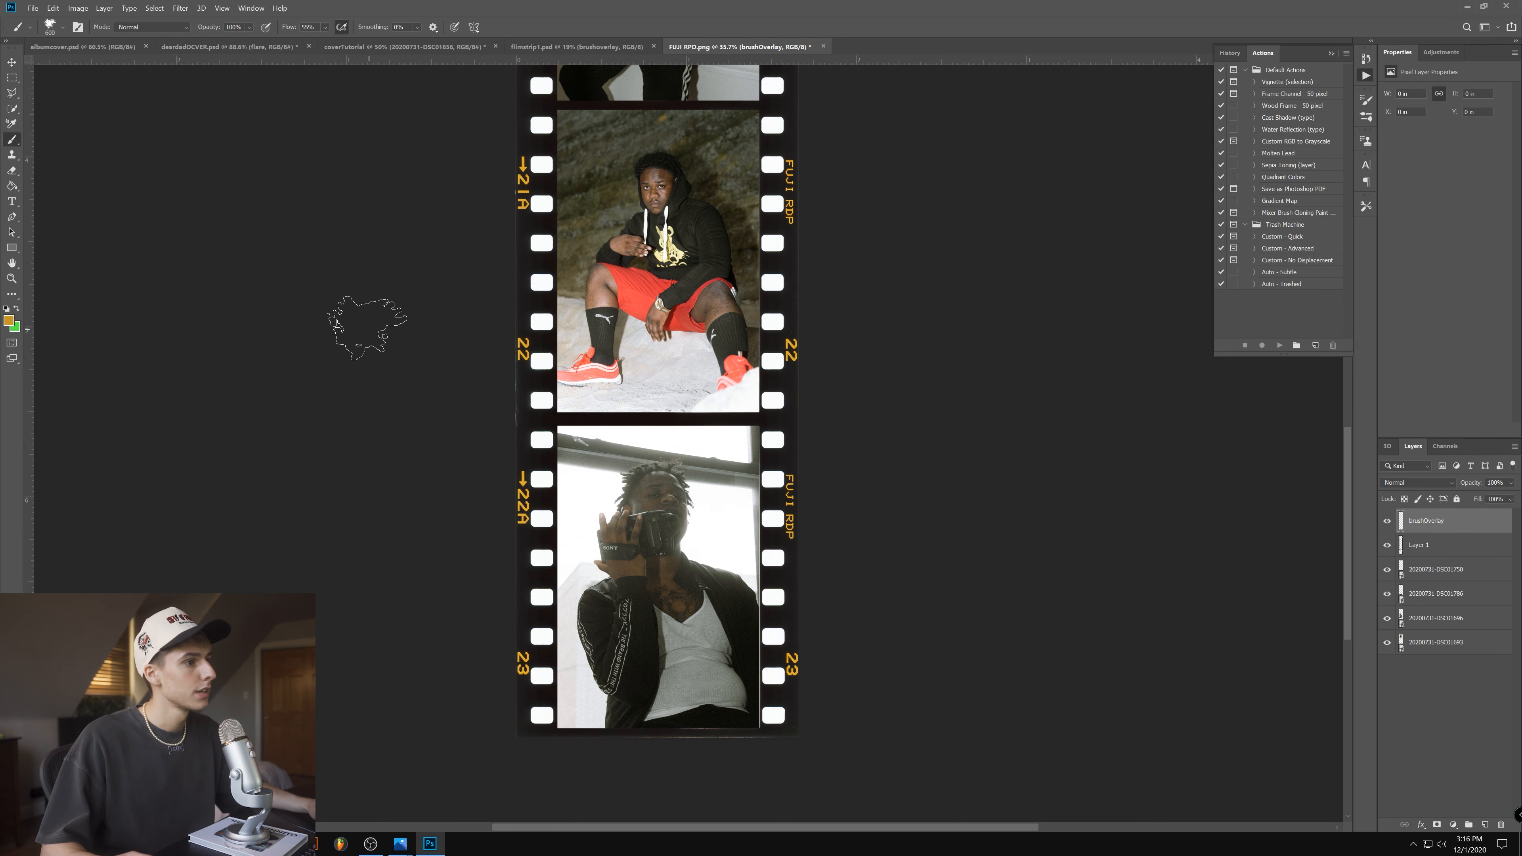
click(9, 320)
click(639, 307)
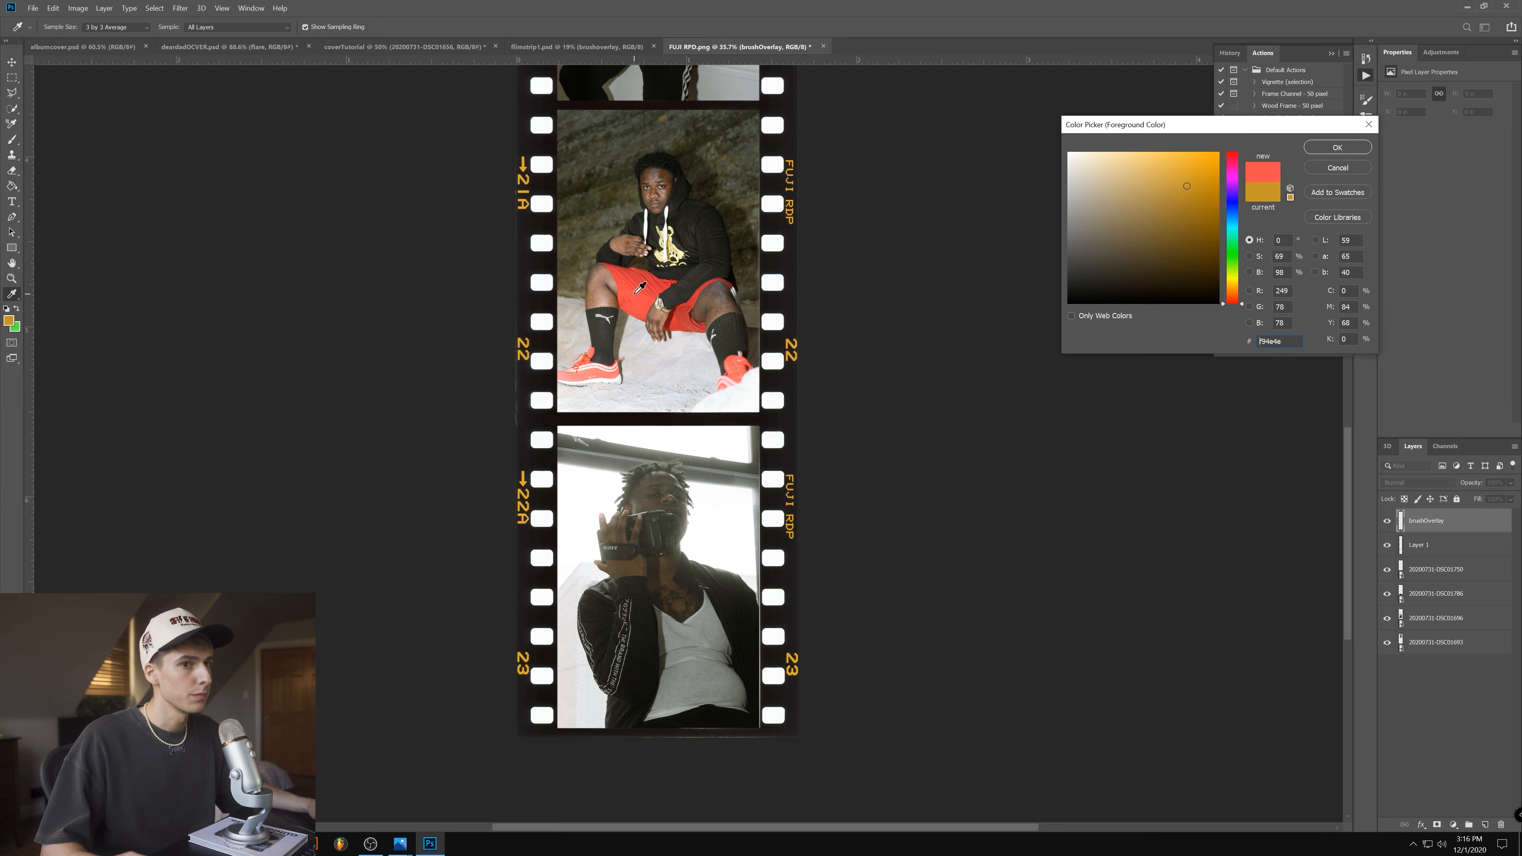
click(1356, 147)
- Set the brushOverlay layer's blend mode to Saturation and paint red light leaks along the edges of the lower film frames
click(1402, 761)
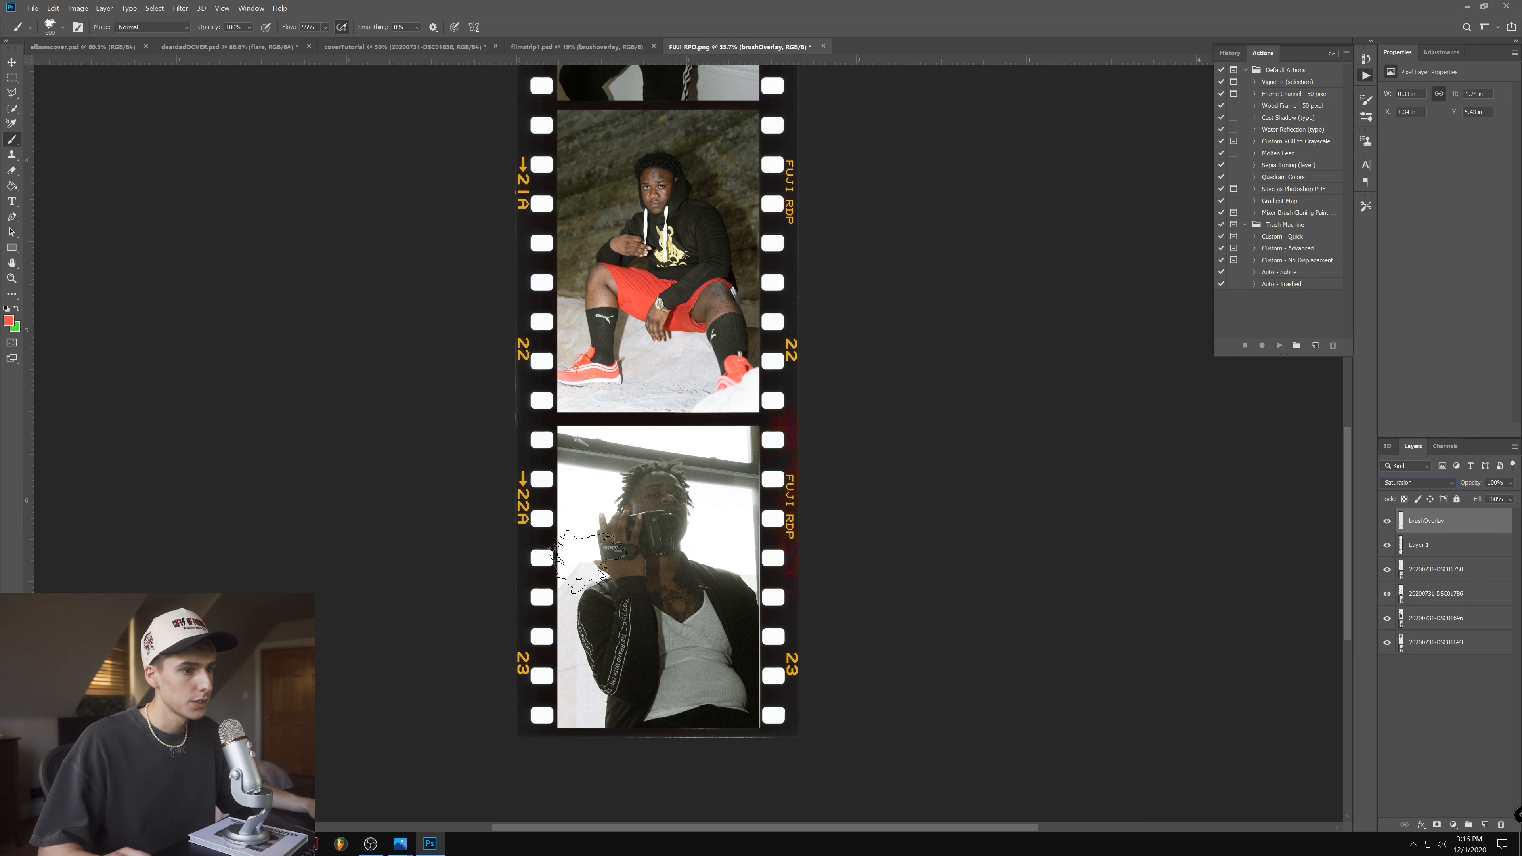
click(563, 737)
drag(563, 736, 519, 732)
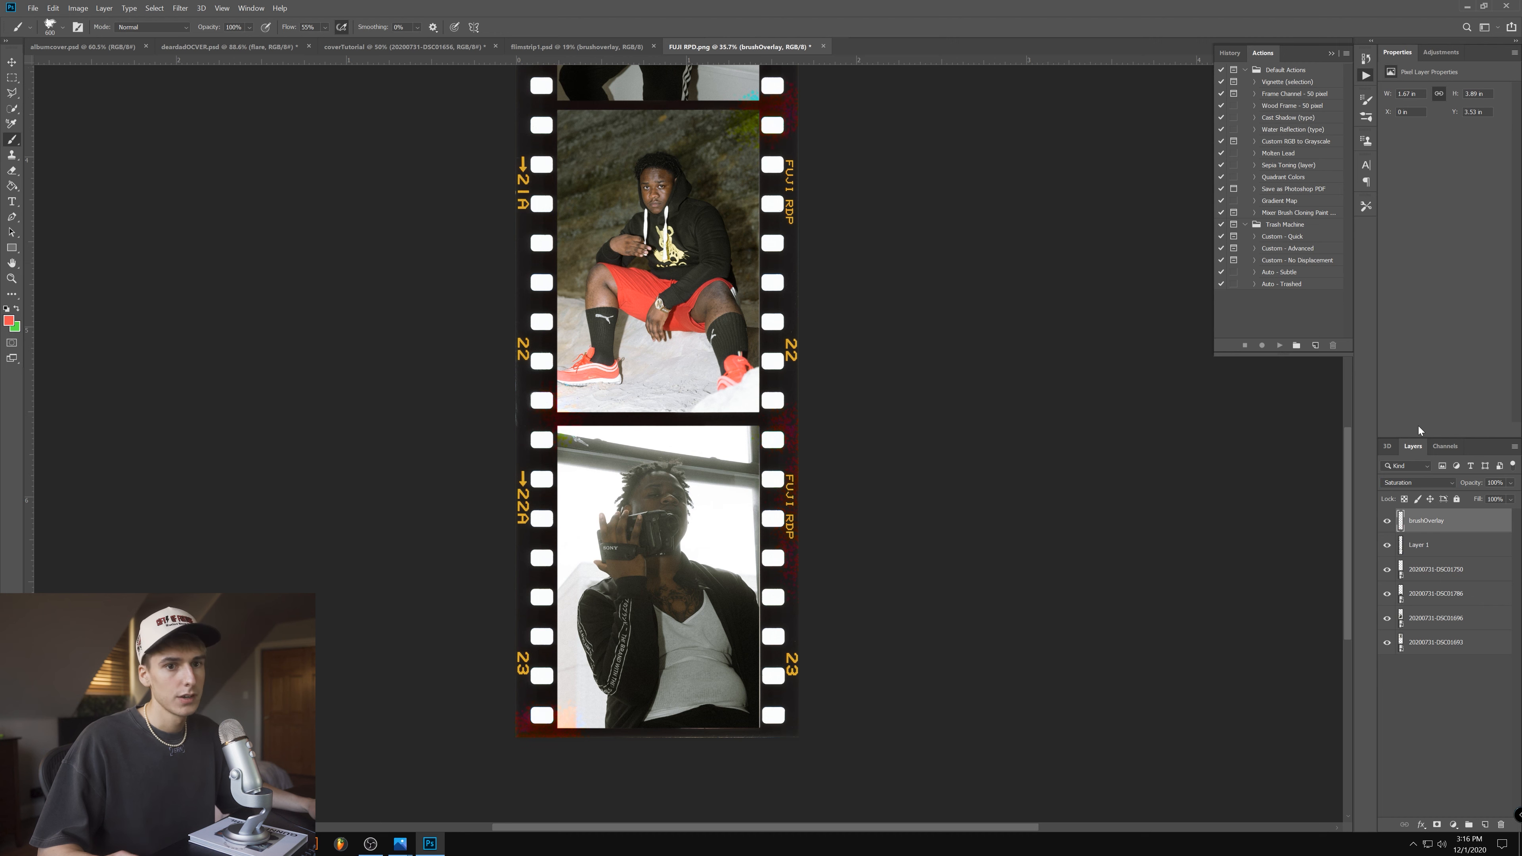
- Paint red light leaks beside the gap above frame 20A and at the upper right corner of the film strip
scroll(1003, 293, up, 7)
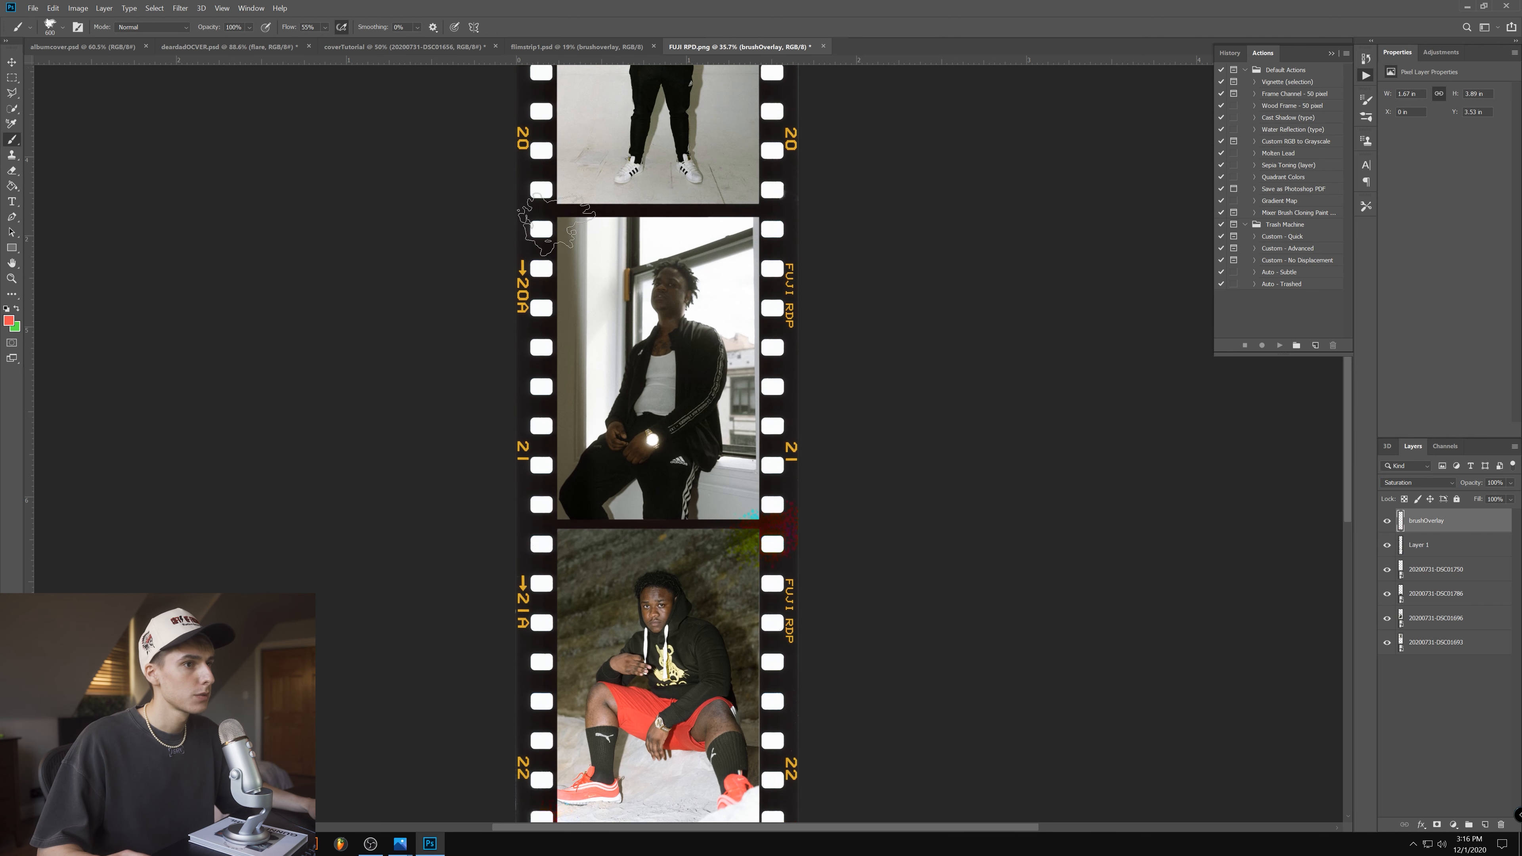
click(507, 230)
click(495, 209)
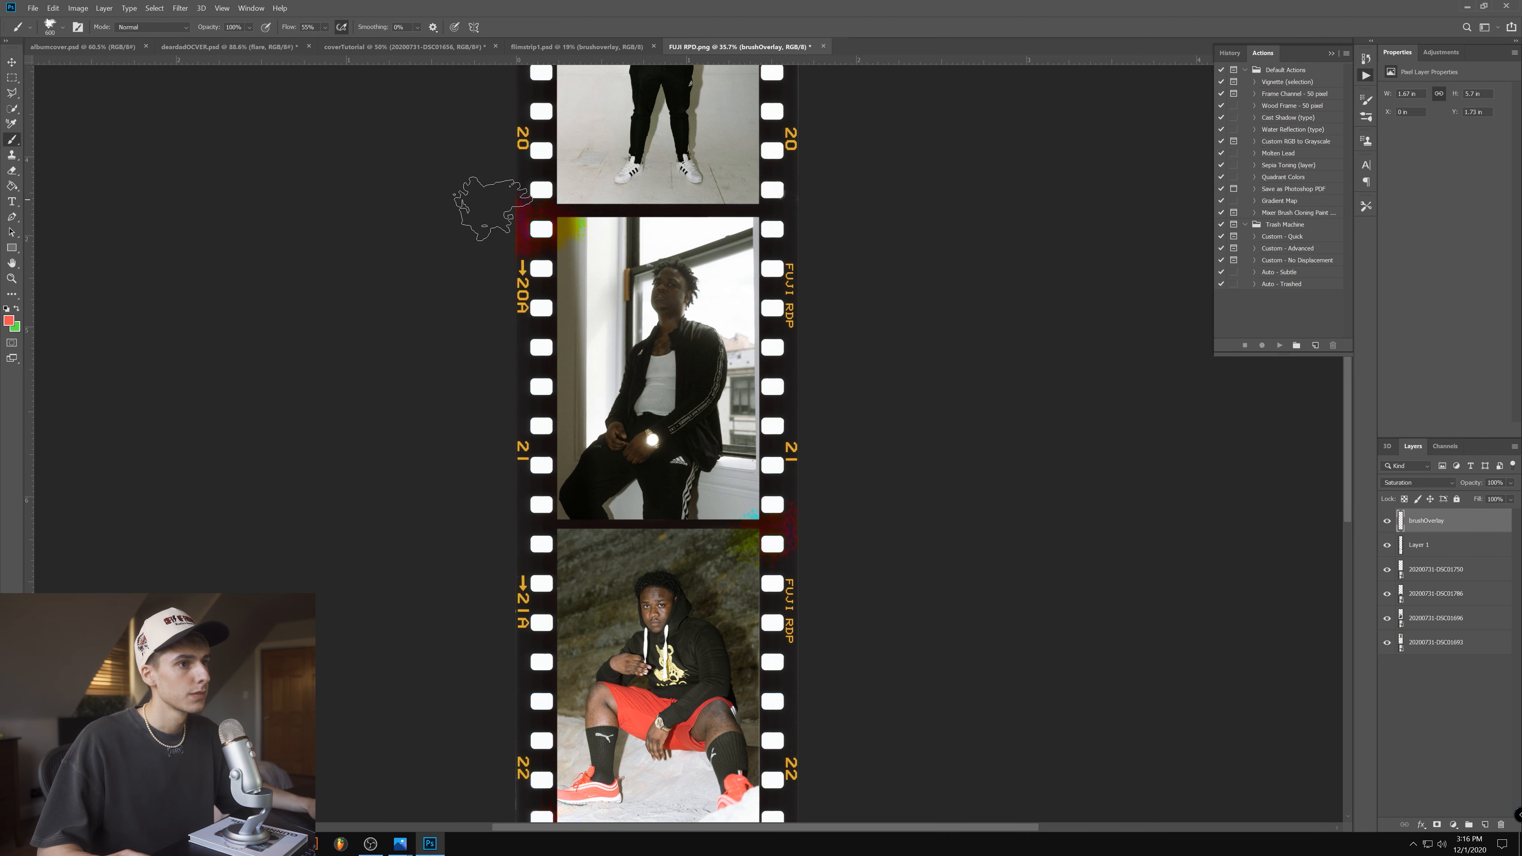
click(482, 153)
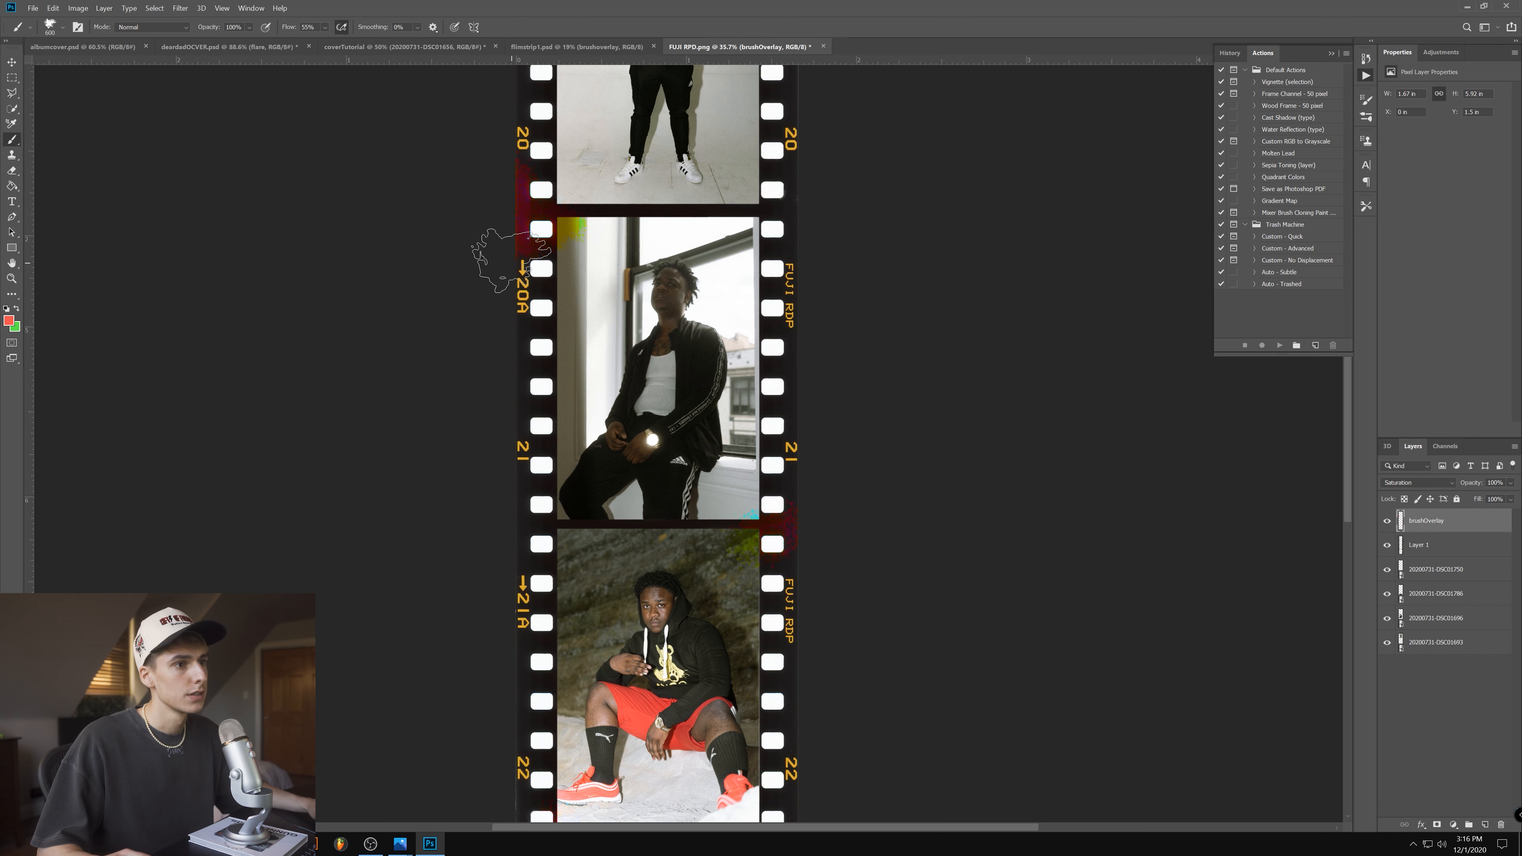
drag(1348, 499, 1349, 400)
click(796, 250)
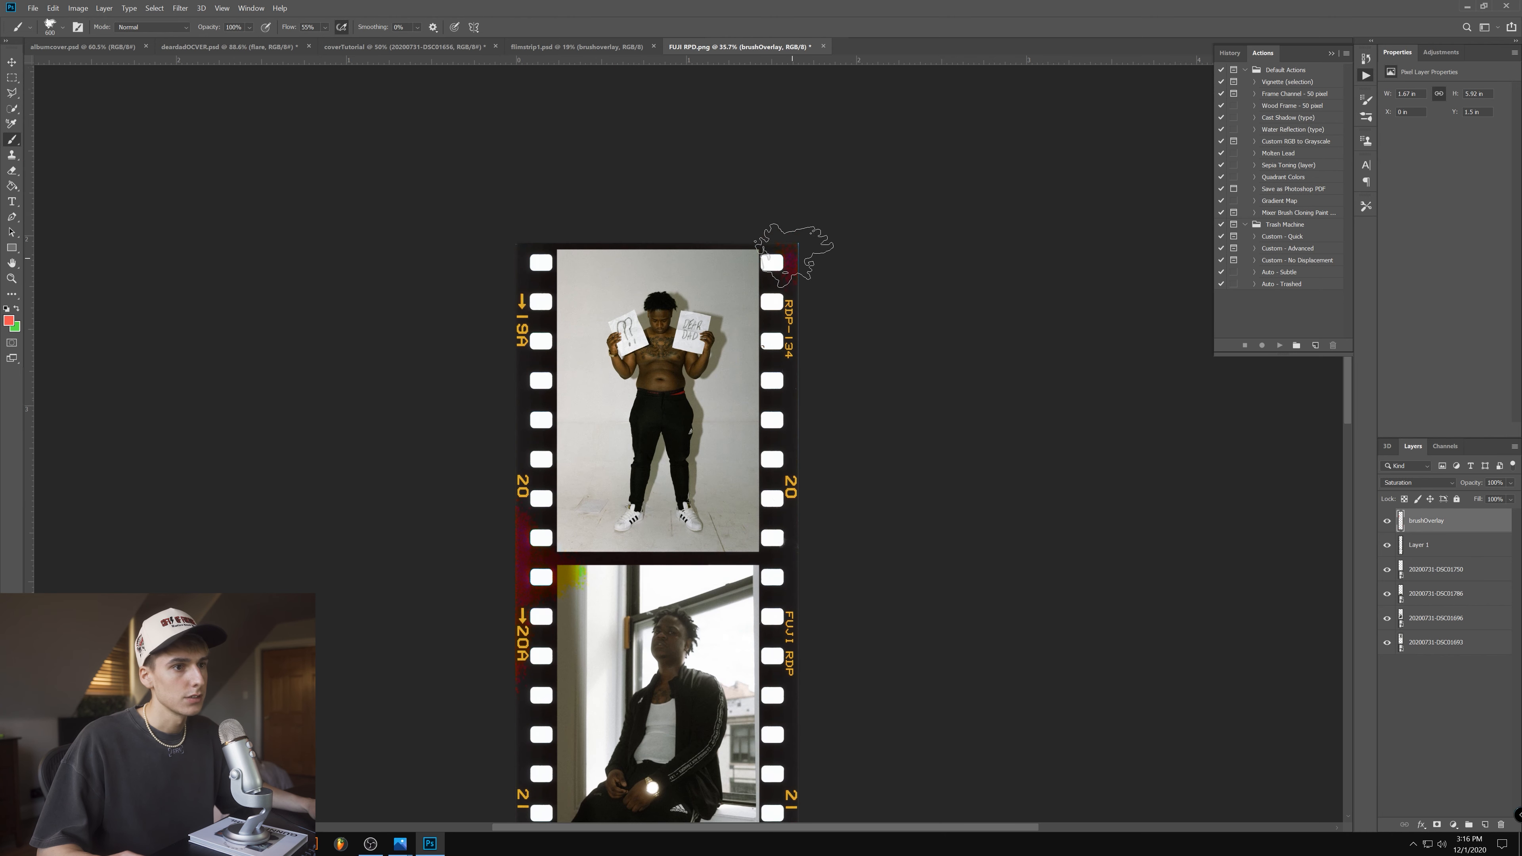
click(782, 250)
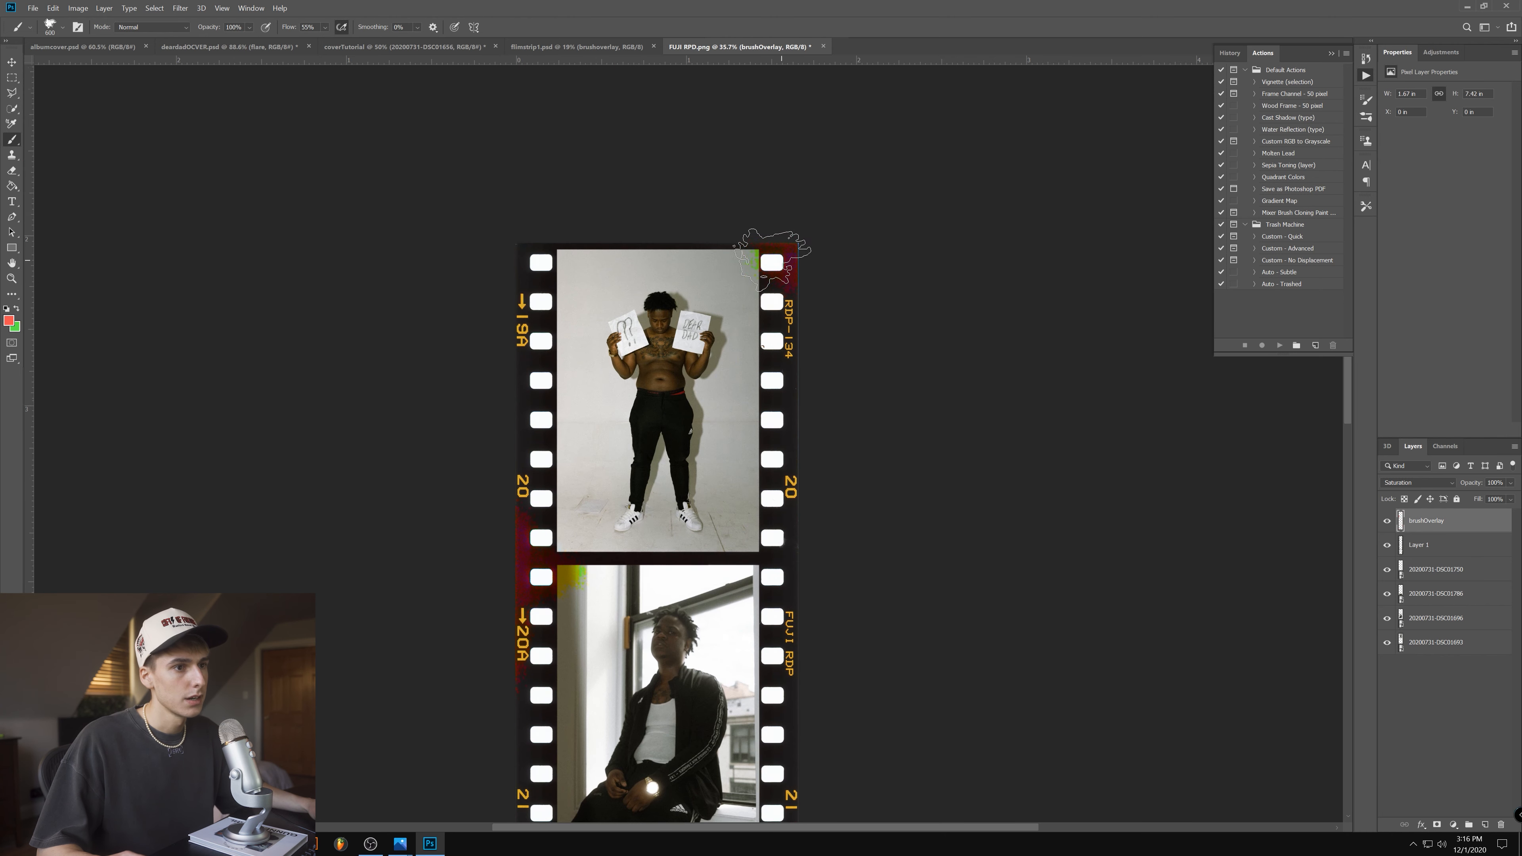
- Save the film strip as the Photoshop file filmstrip2 in the Desktop's Pictures folder, with maximized compatibility
click(75, 139)
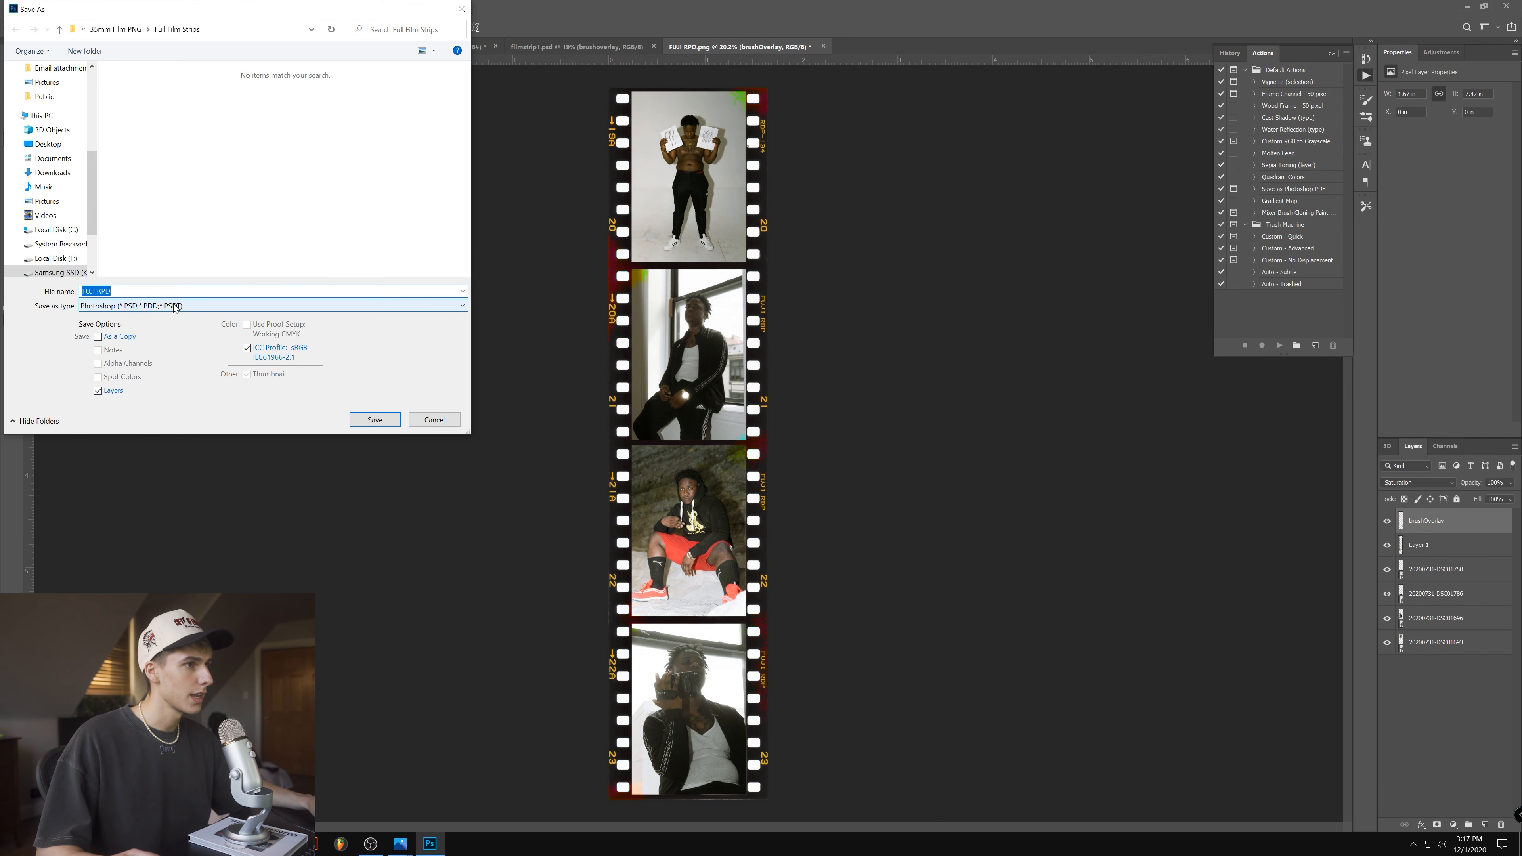
click(48, 144)
double_click(197, 88)
click(139, 99)
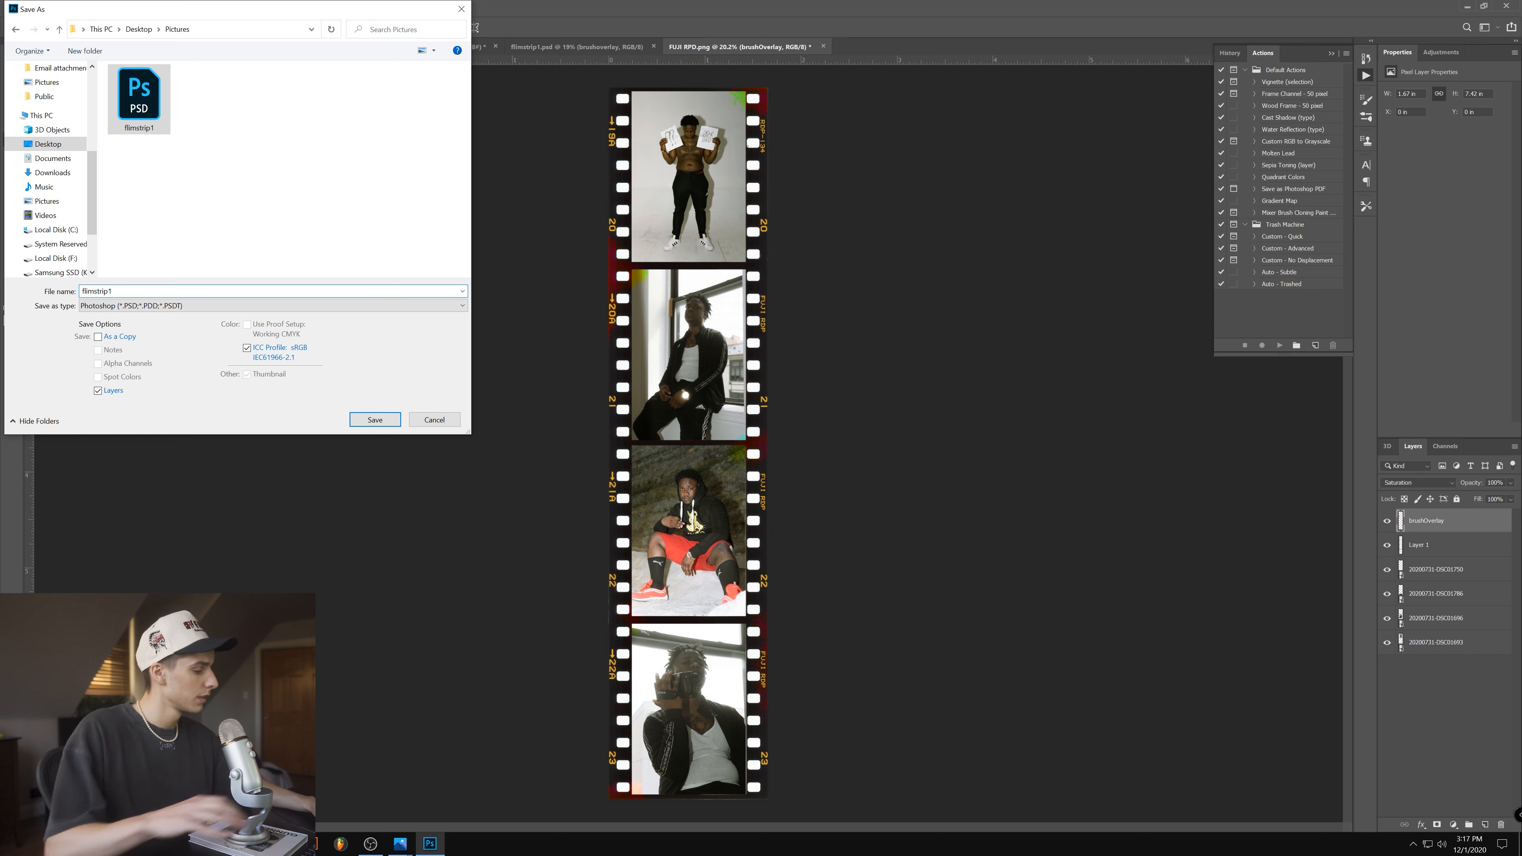
key(Return)
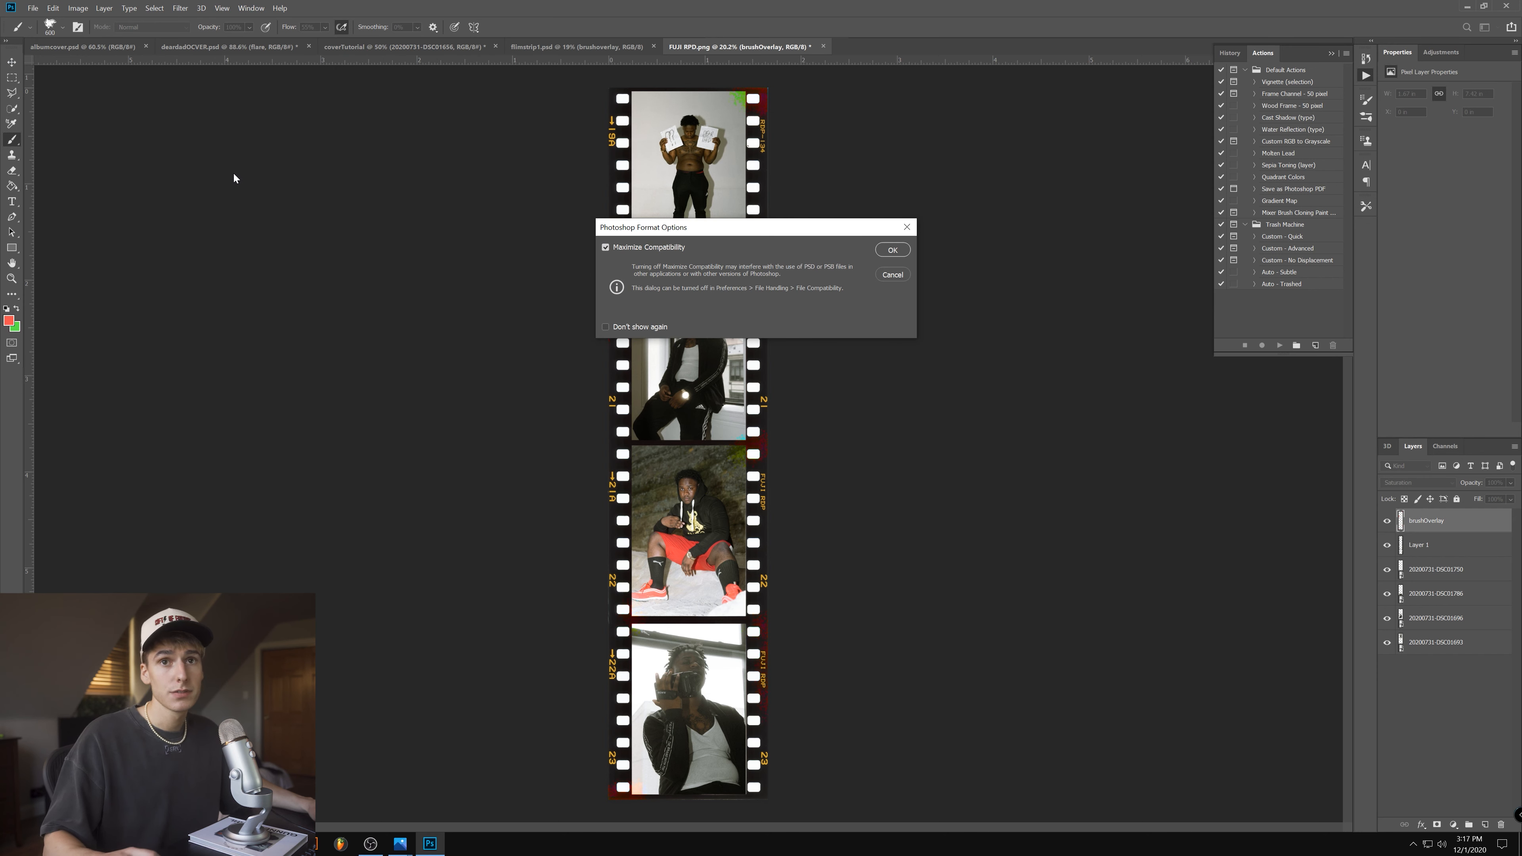
click(892, 249)
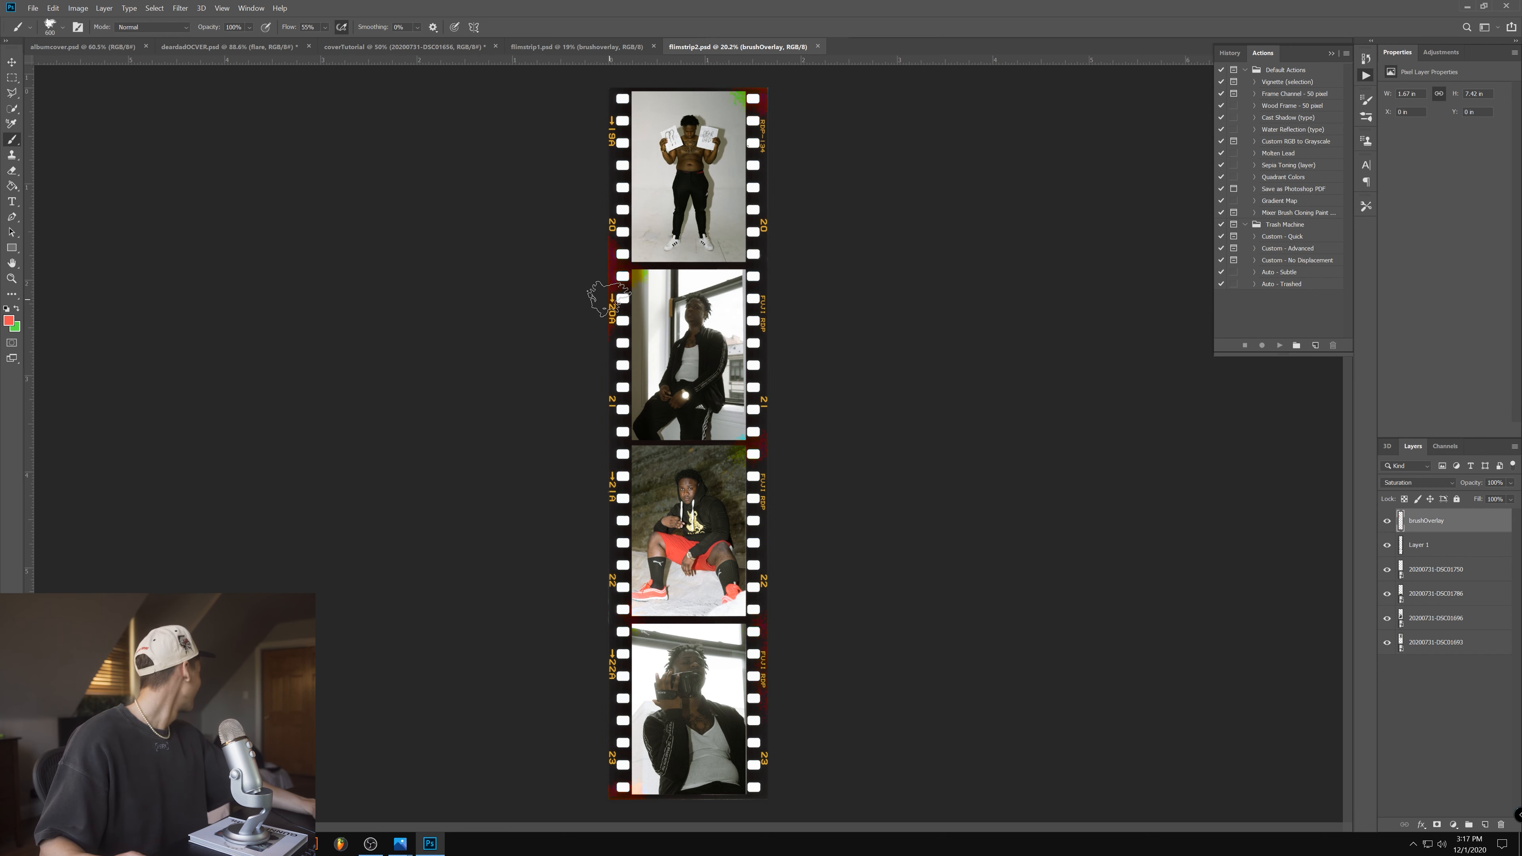
- Save a PNG version of filmstrip2 in the same Pictures folder, using the large file size option
click(33, 8)
click(60, 139)
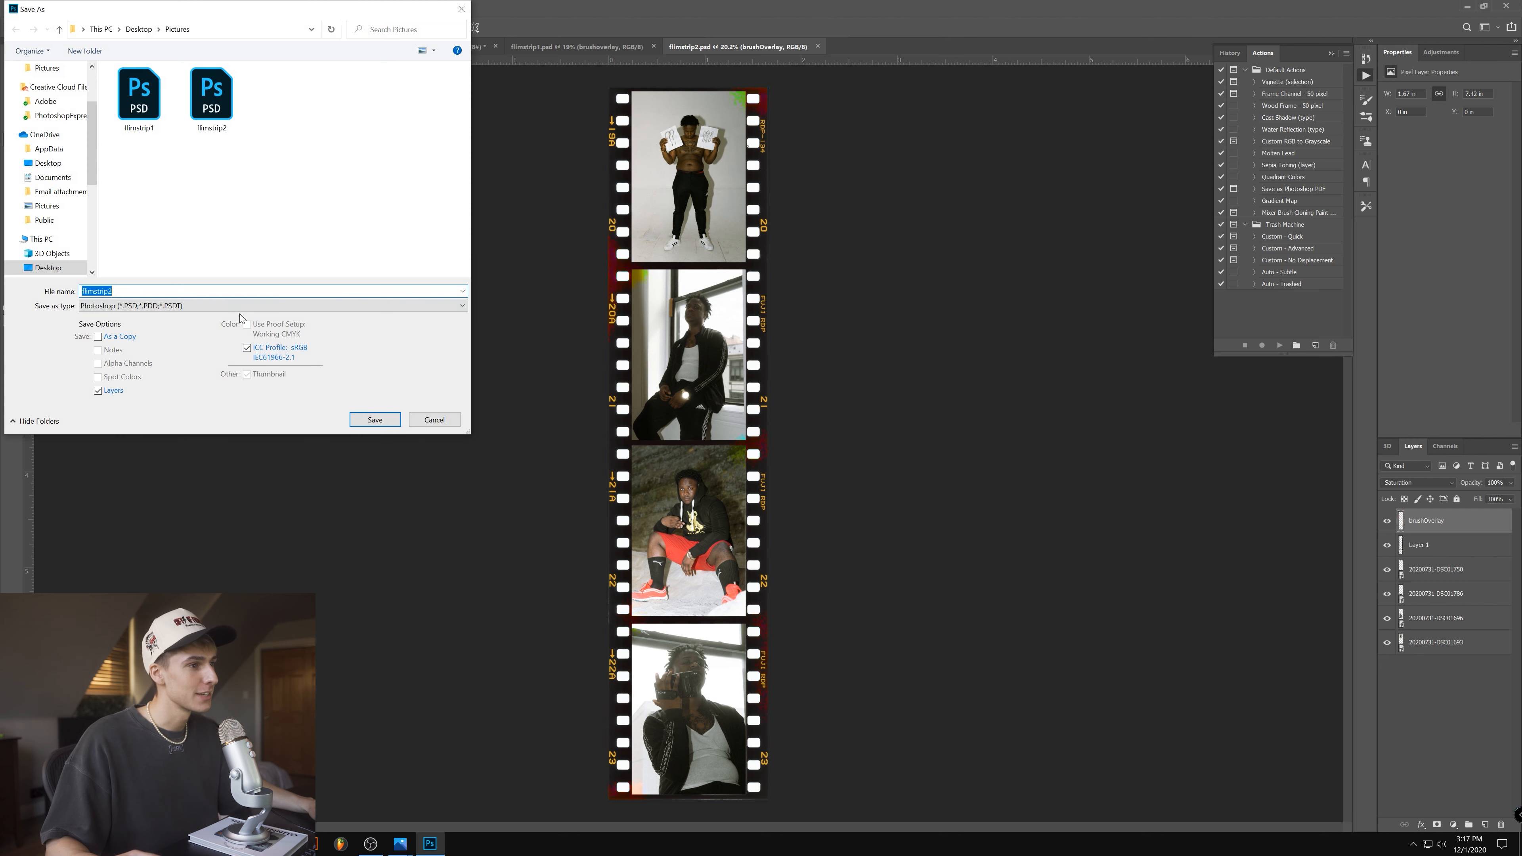
click(239, 307)
click(377, 461)
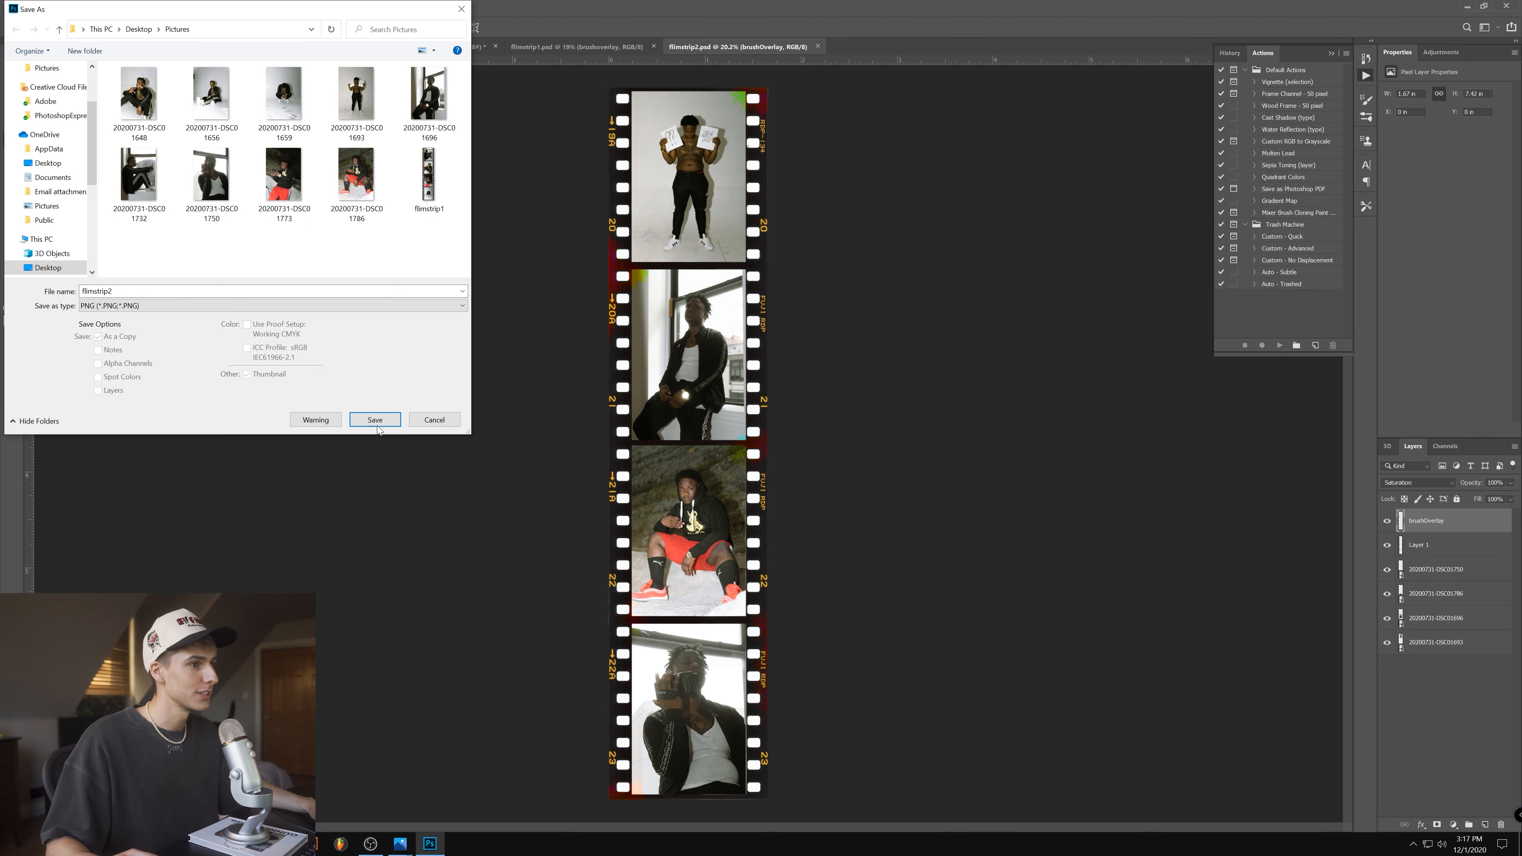
click(364, 422)
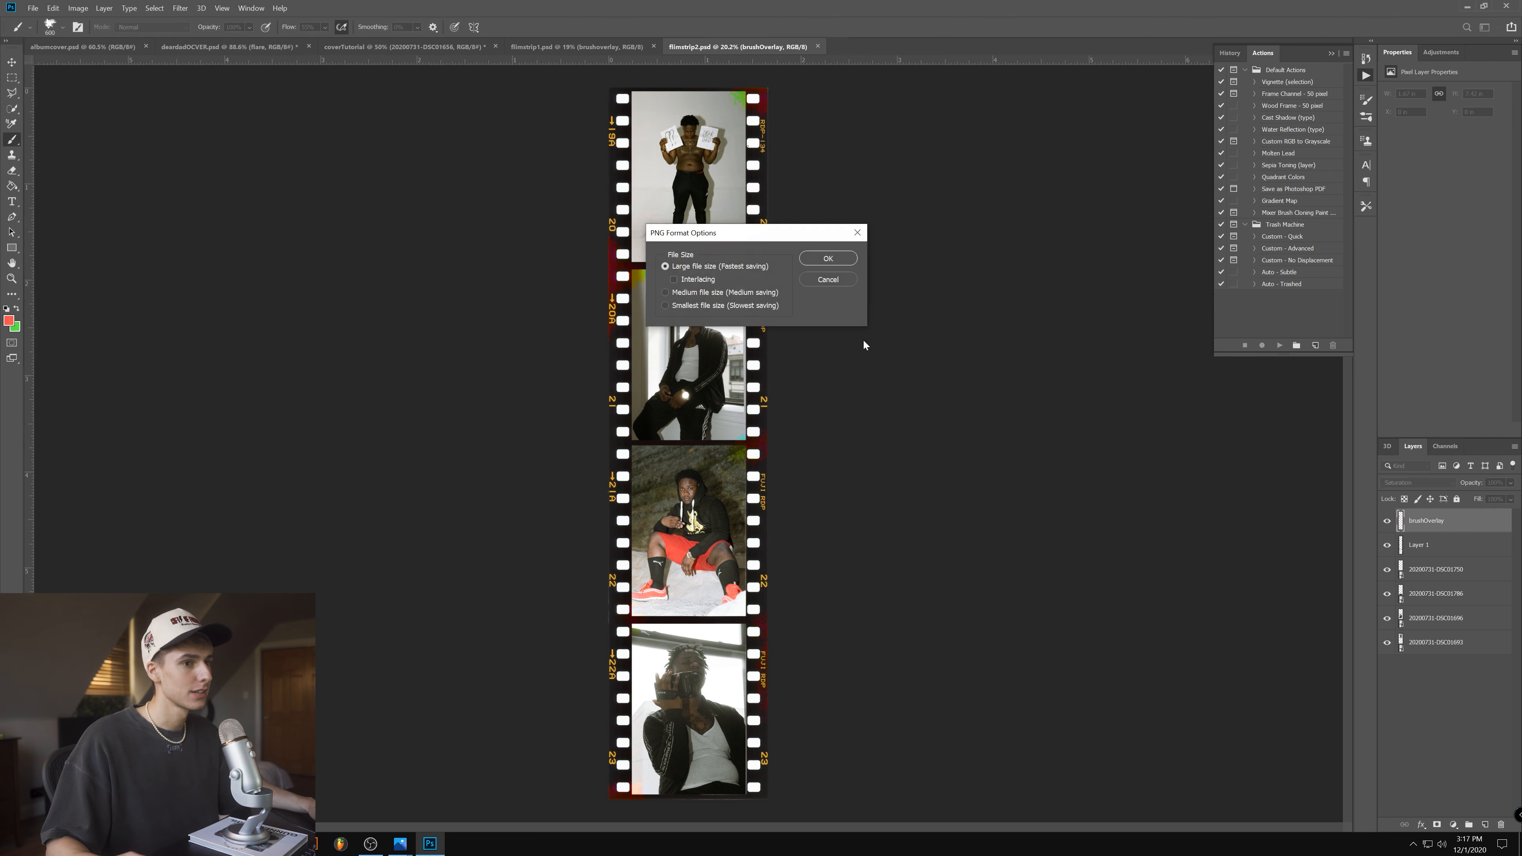
click(826, 258)
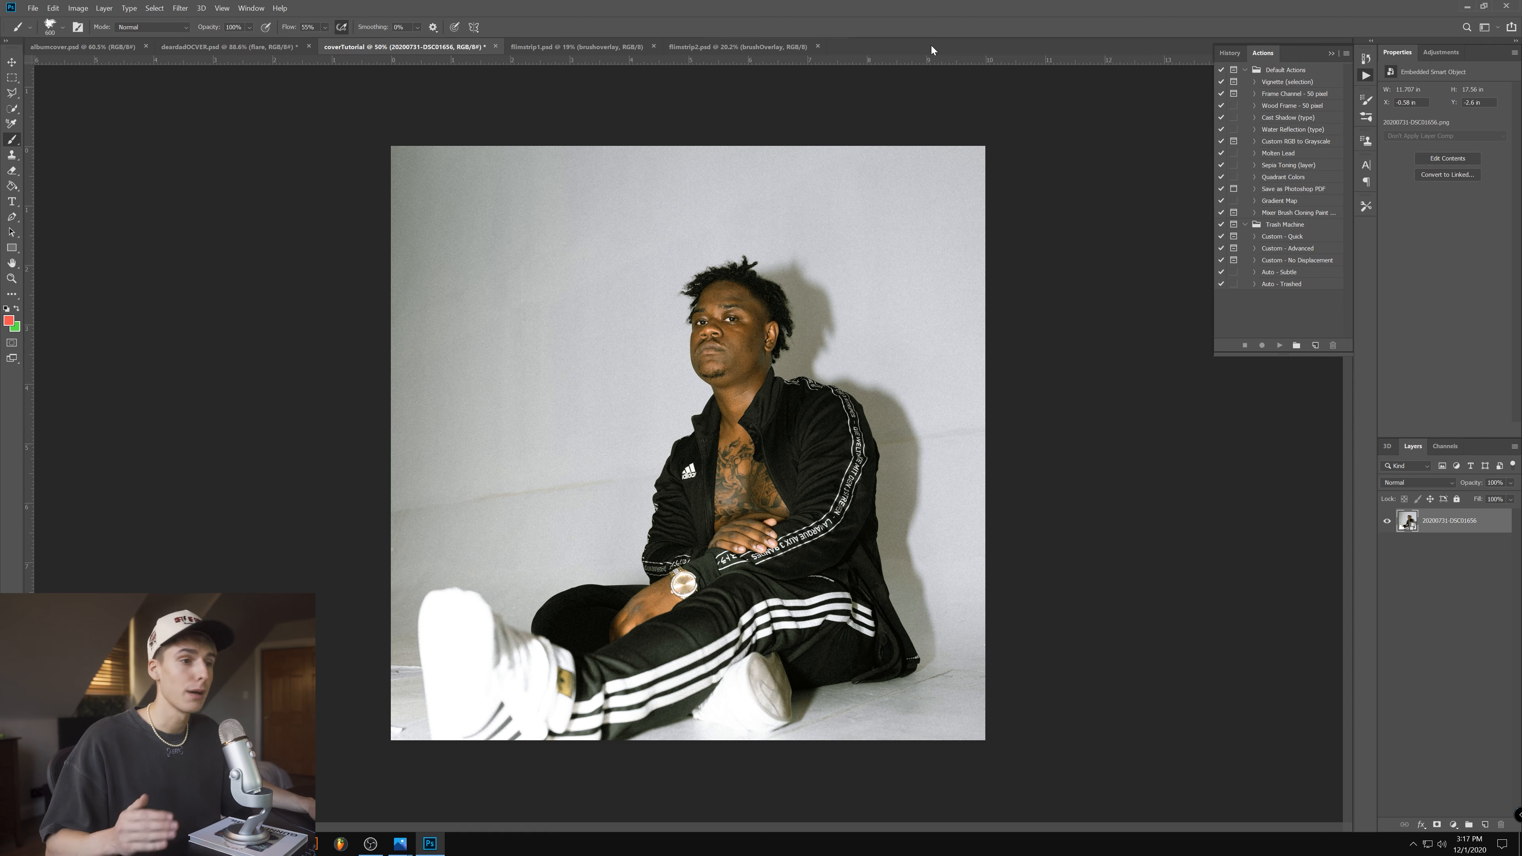
- Place filmstrip1 in the coverTutorial document, enlarged to span the cover's height, slightly tilted and aligned along the left edge
click(10, 62)
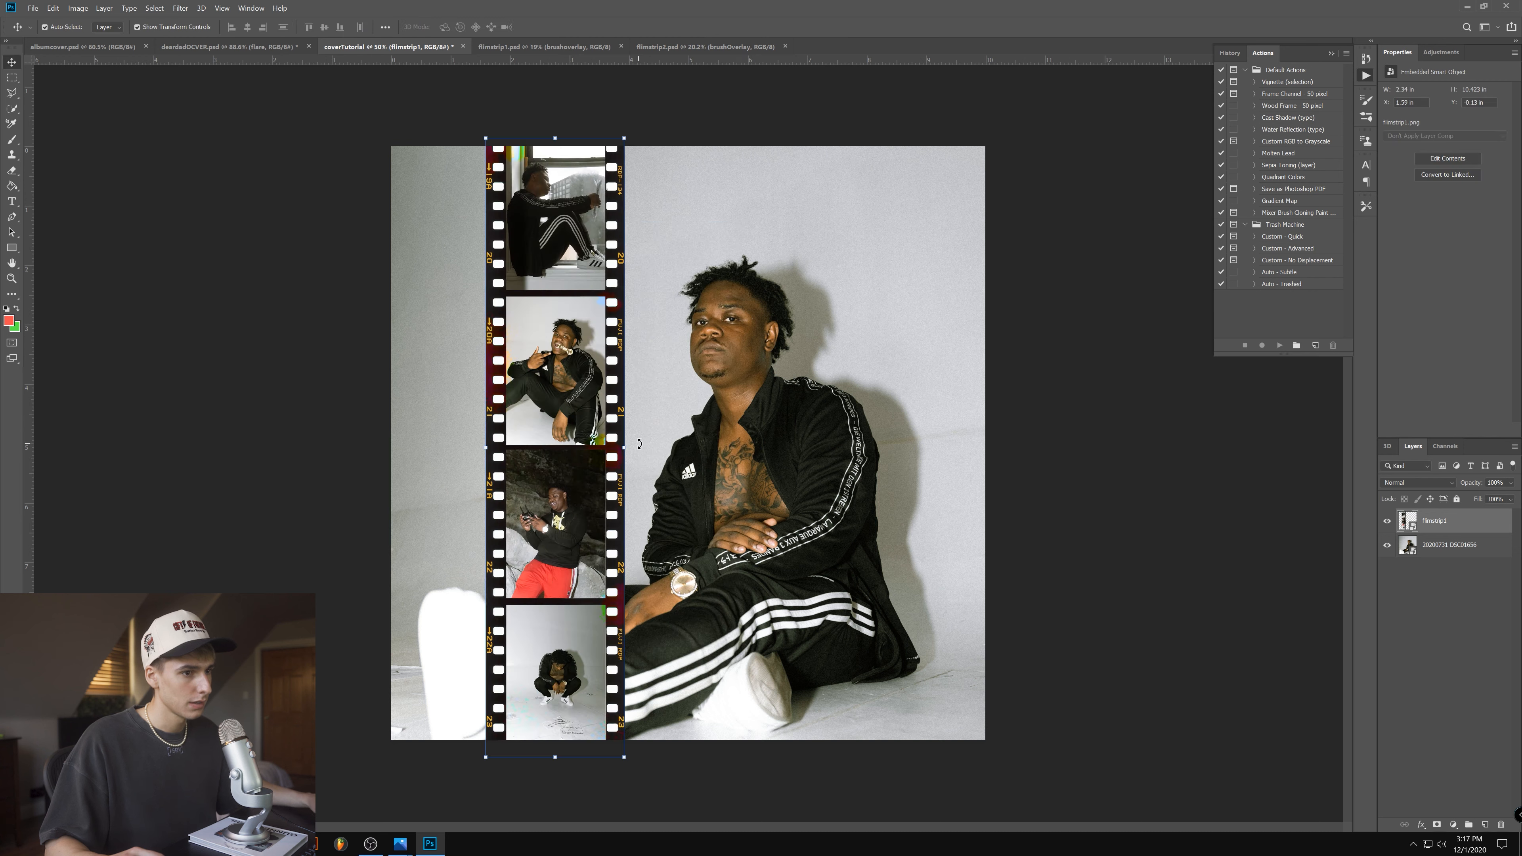
drag(634, 441, 639, 440)
drag(573, 302, 479, 303)
key(Return)
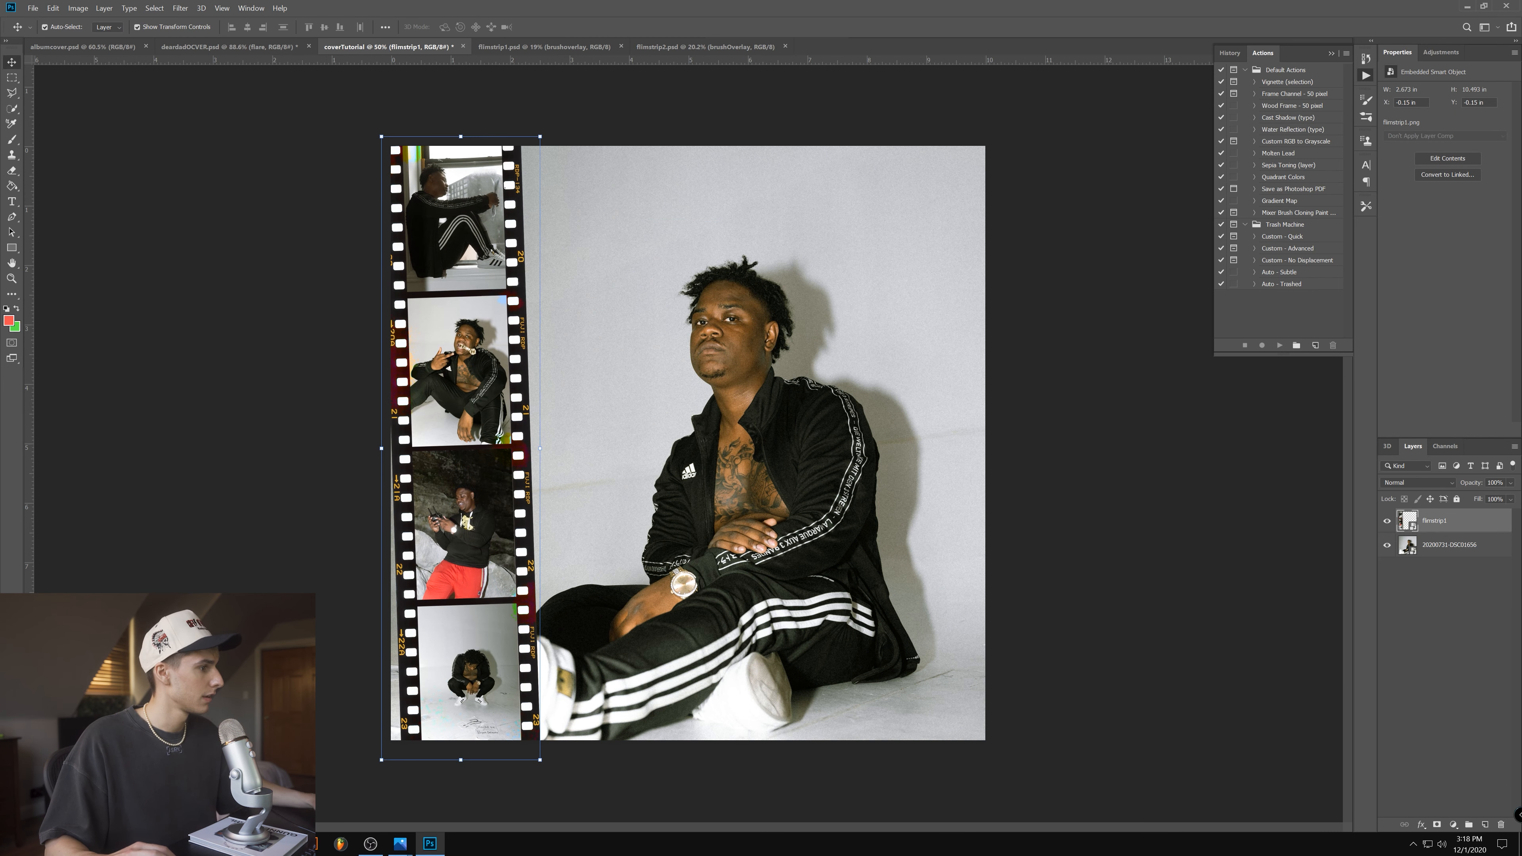
- Place filmstrip2 on the cover, enlarged to full height, slightly tilted and aligned along the right edge
drag(964, 471, 866, 453)
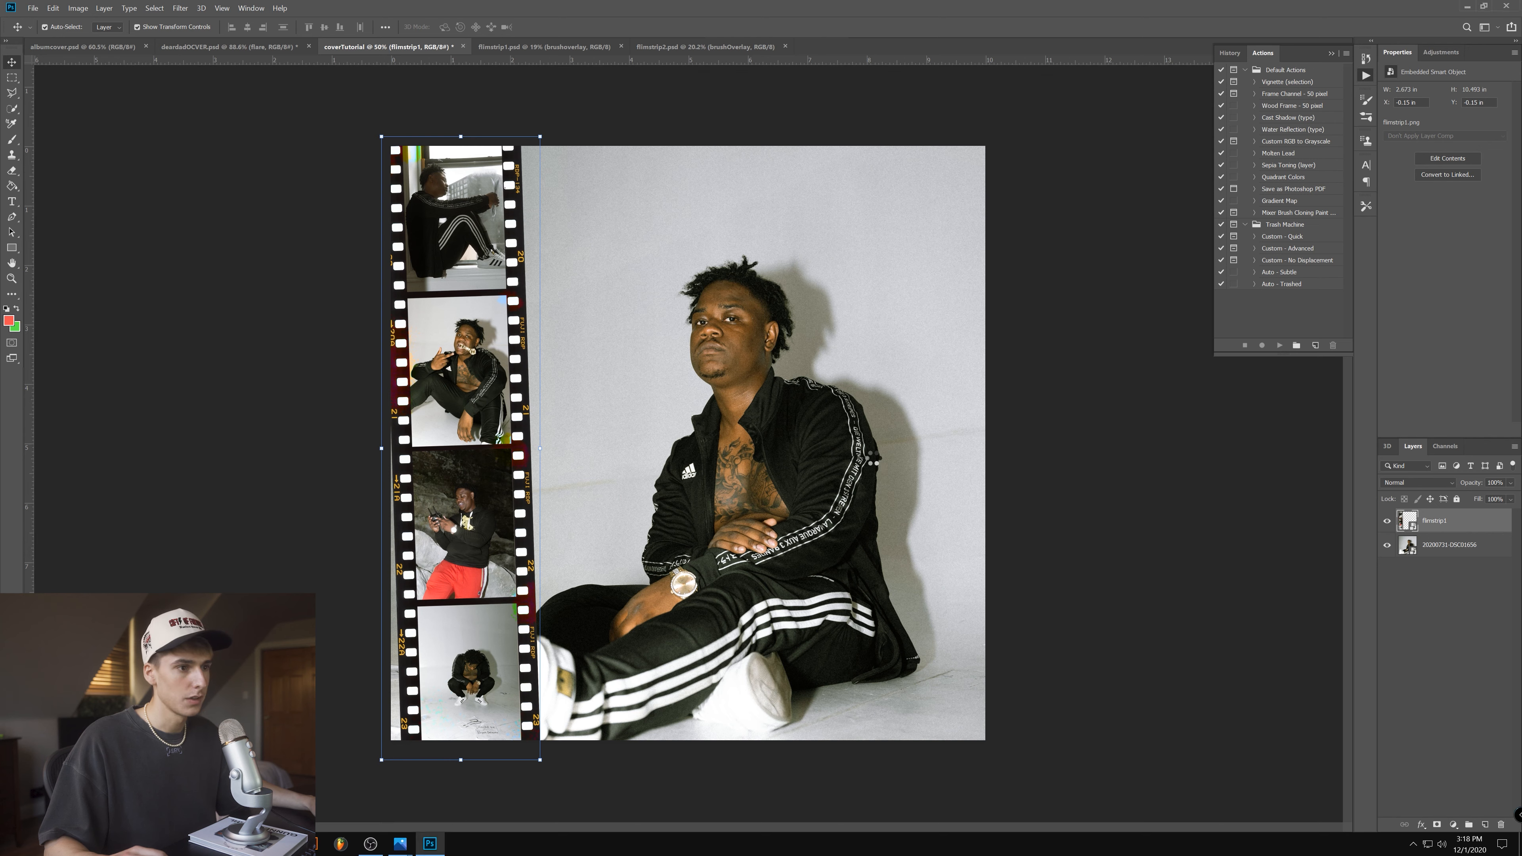
drag(719, 281, 474, 217)
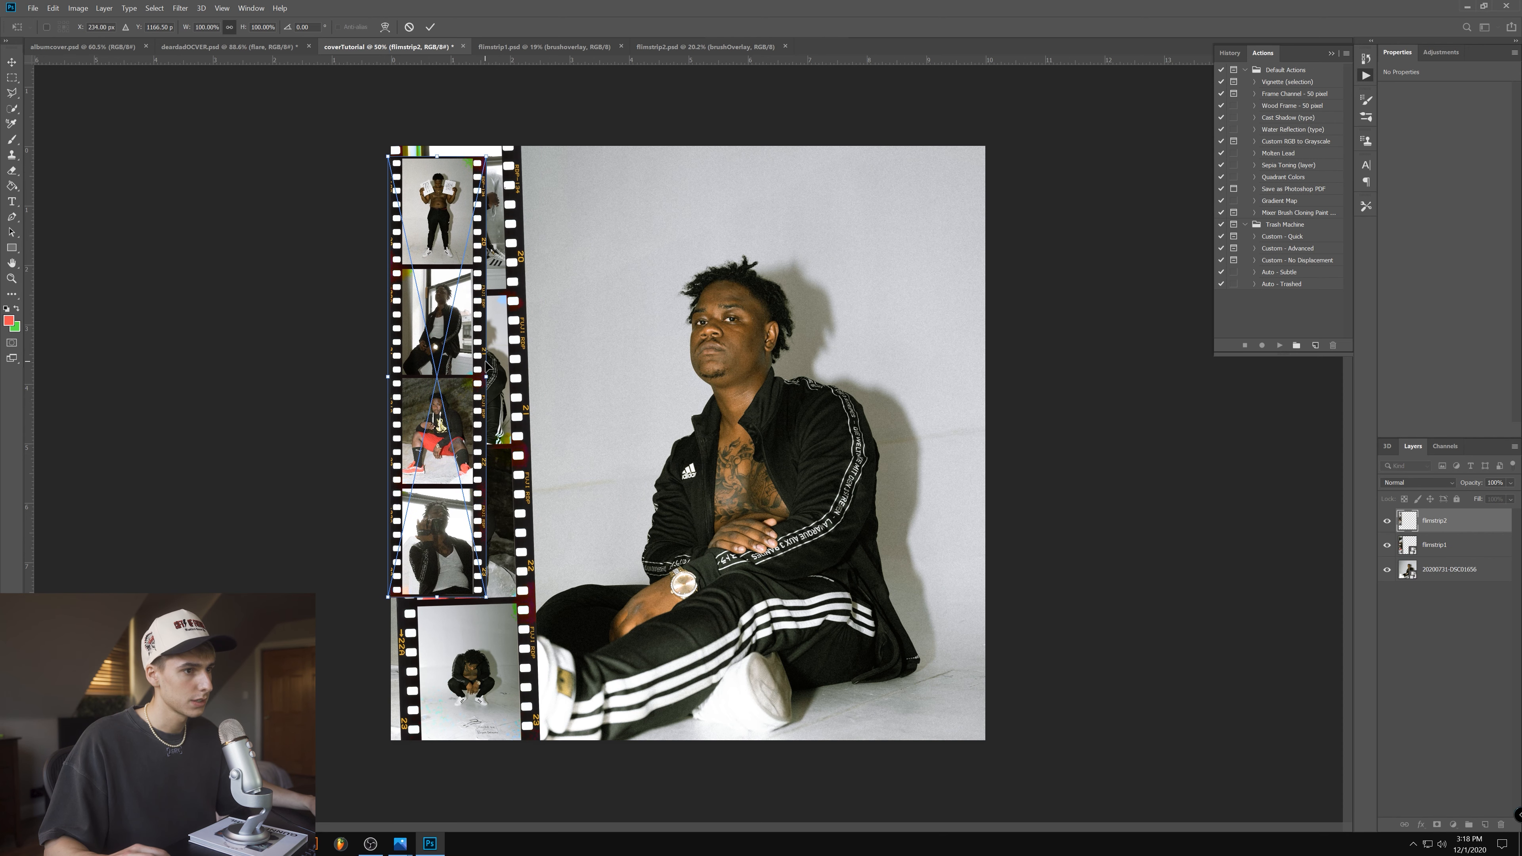
drag(499, 362, 511, 374)
drag(487, 374, 523, 399)
drag(492, 407, 1020, 463)
key(Return)
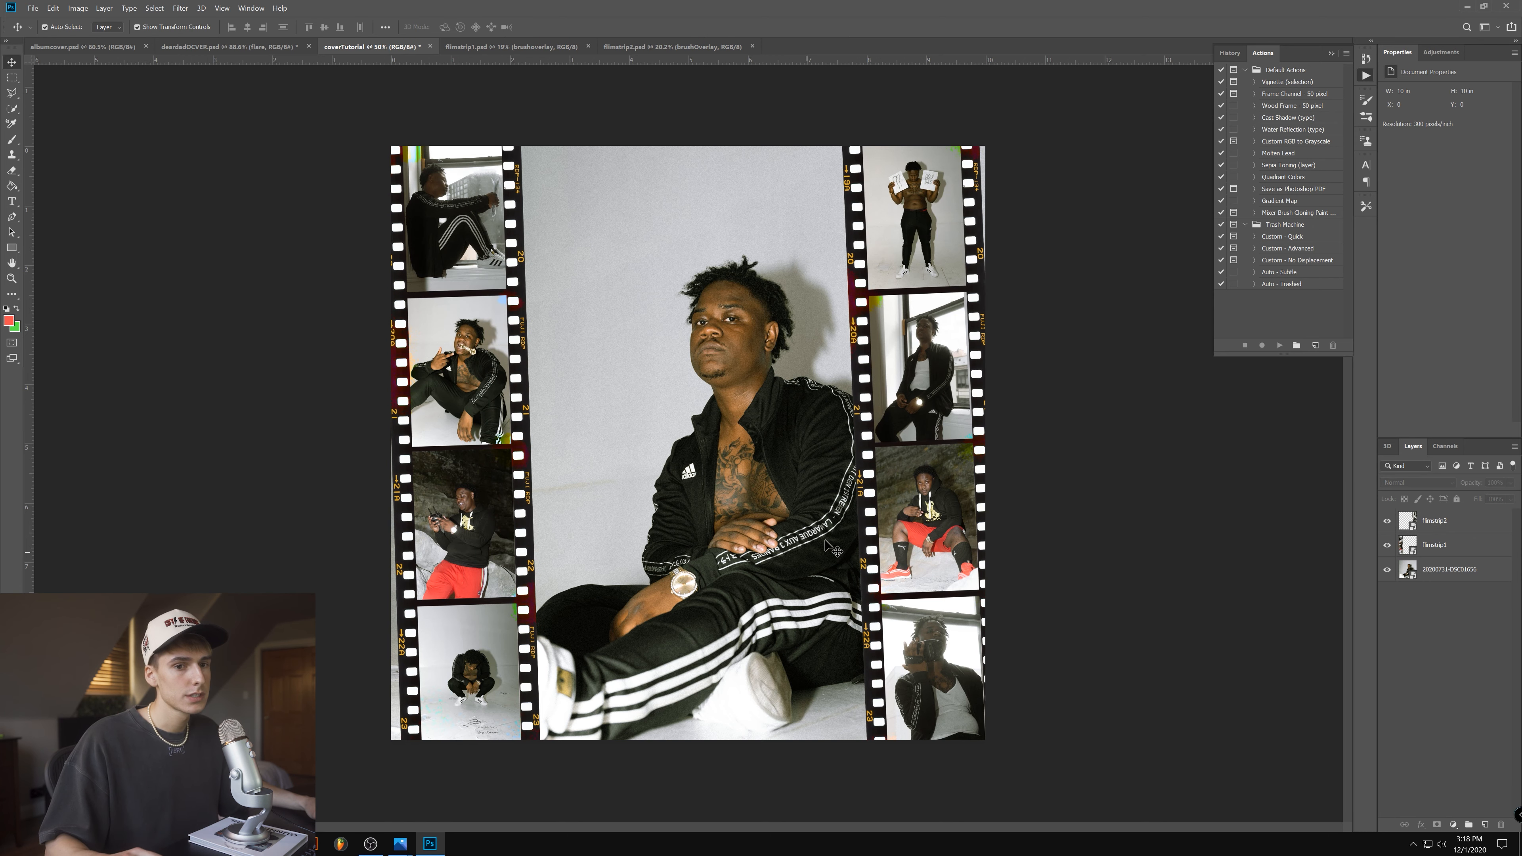
- Compare the cover with and without the two film strips by toggling their layers' visibility
drag(1385, 547, 1386, 520)
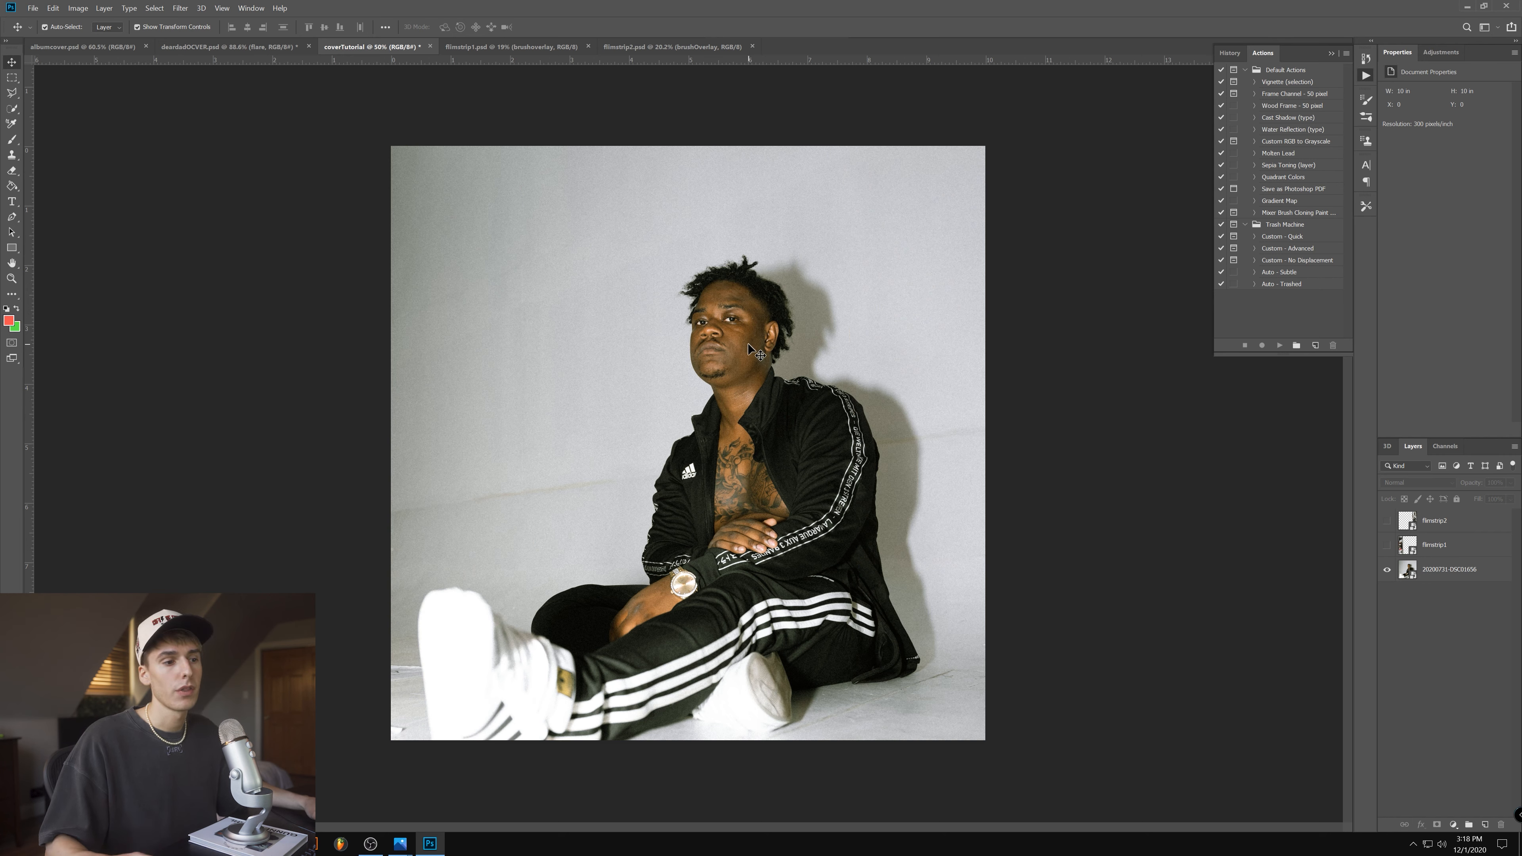
click(1386, 545)
click(1387, 545)
click(1387, 521)
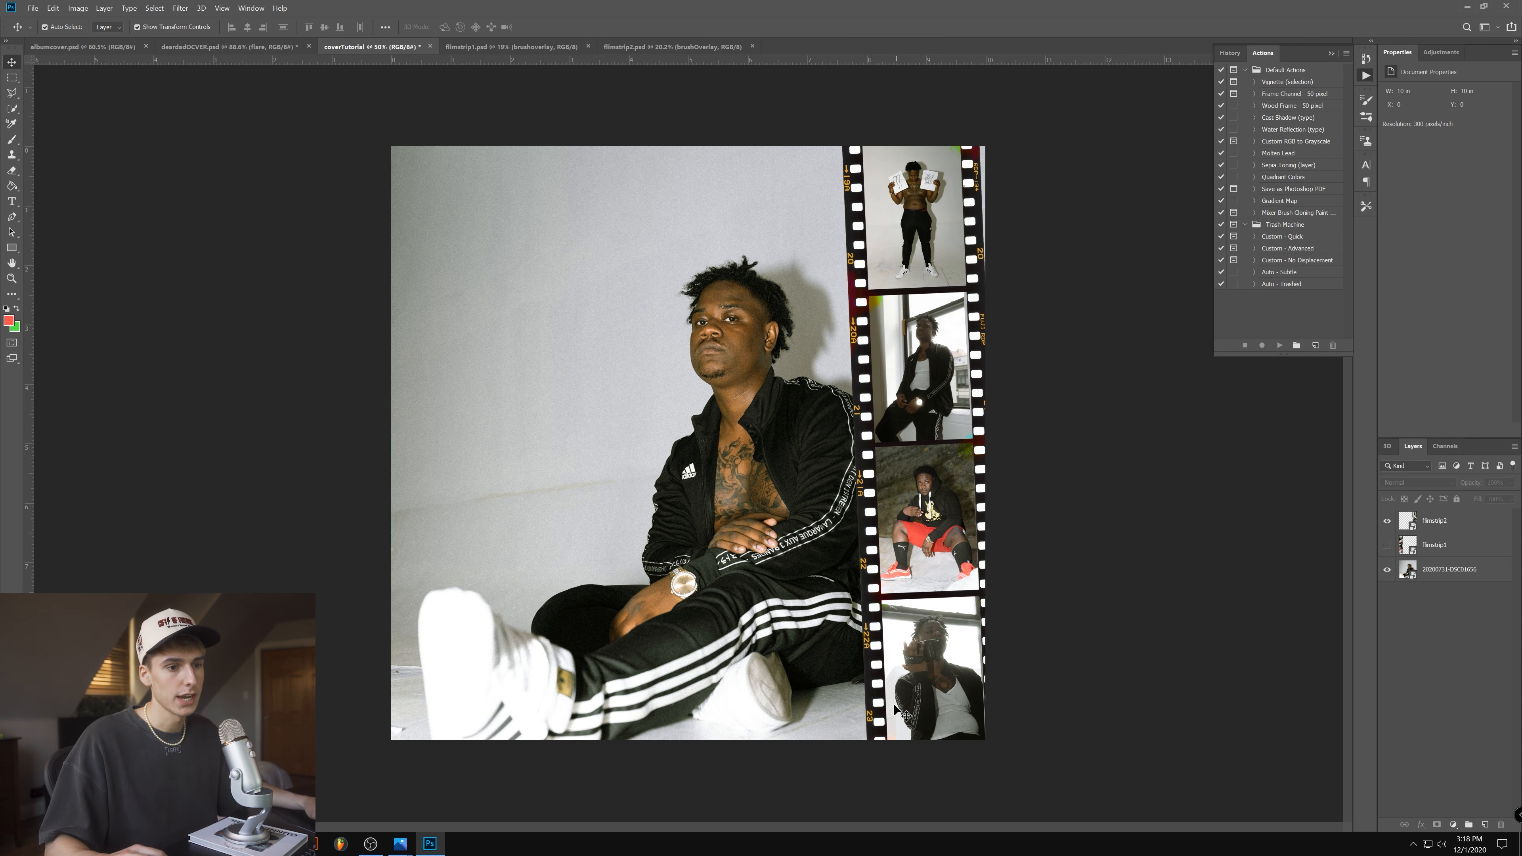
click(1386, 545)
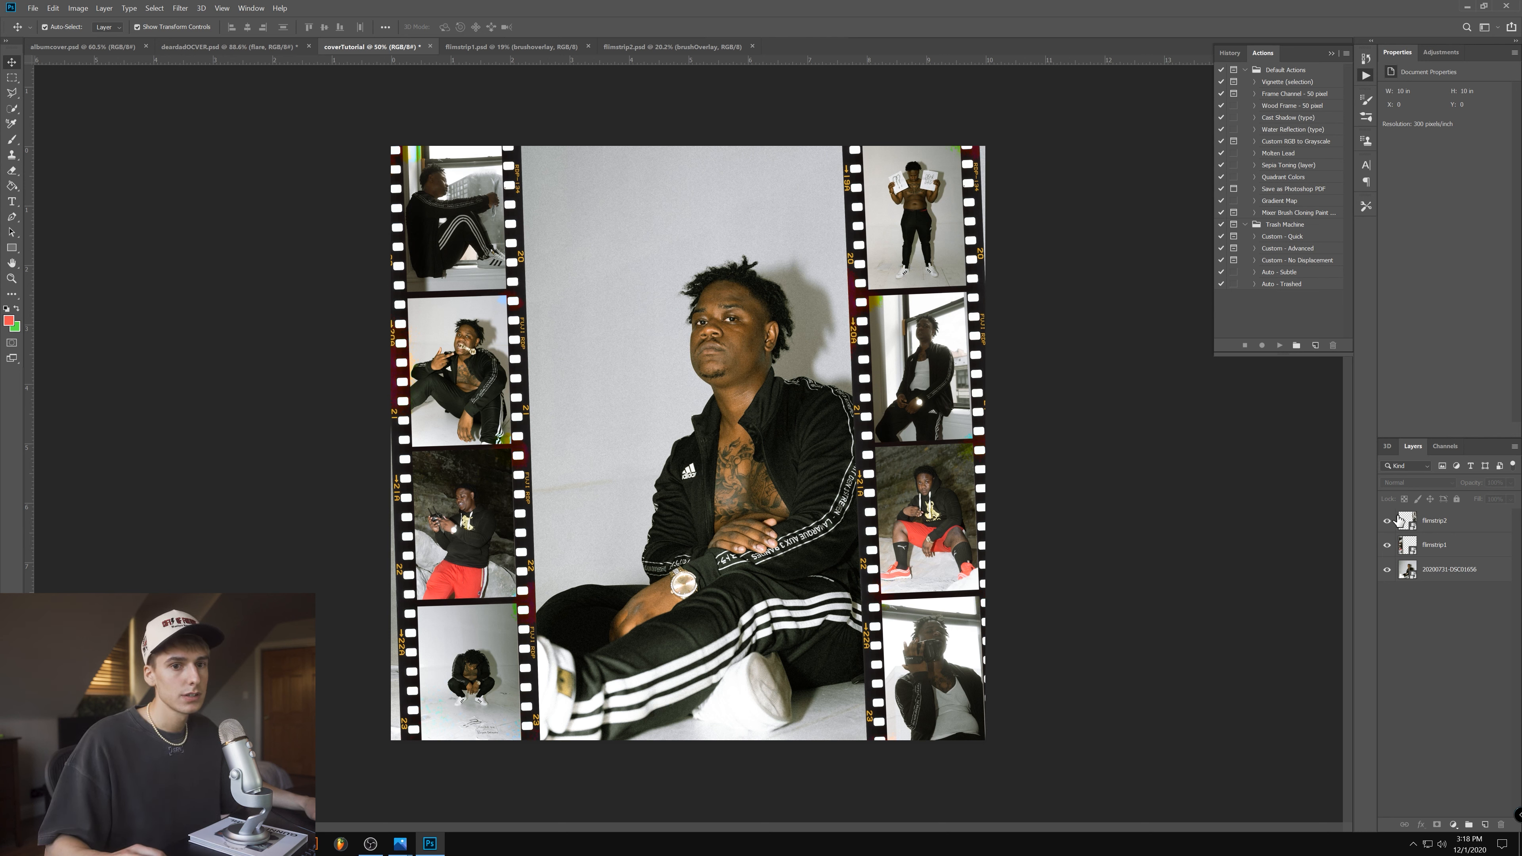
- Hide both filmstrip layers and quick-select the man's jacket, trousers and shoes on the 20200731-DSC01656 photo layer
click(1386, 520)
click(1386, 545)
click(17, 108)
click(1452, 574)
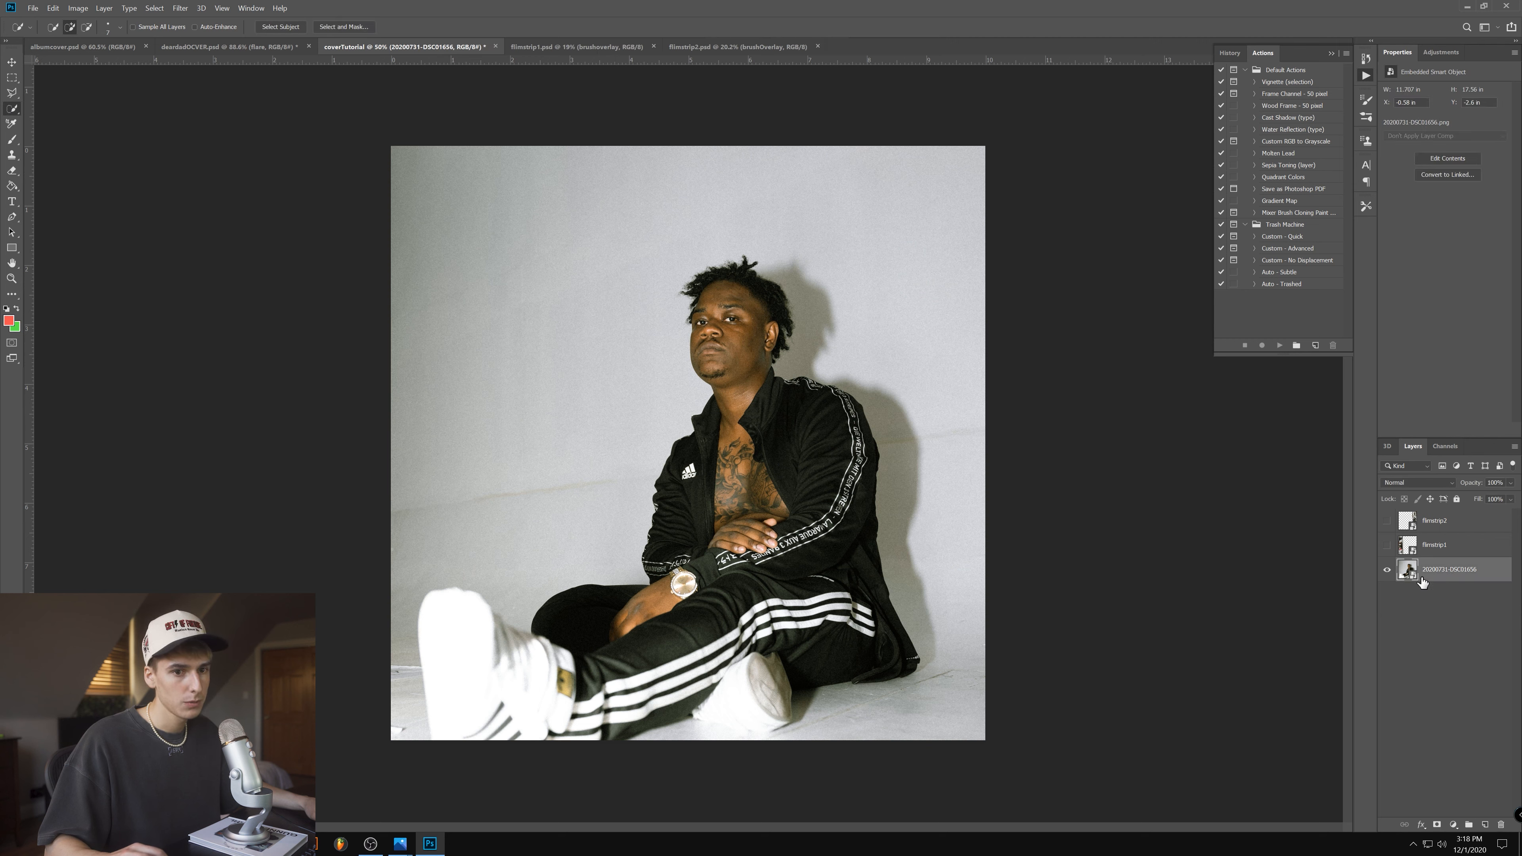
mouse_move(801, 676)
mouse_down()
mouse_move(851, 648)
mouse_move(863, 594)
mouse_move(847, 467)
mouse_up()
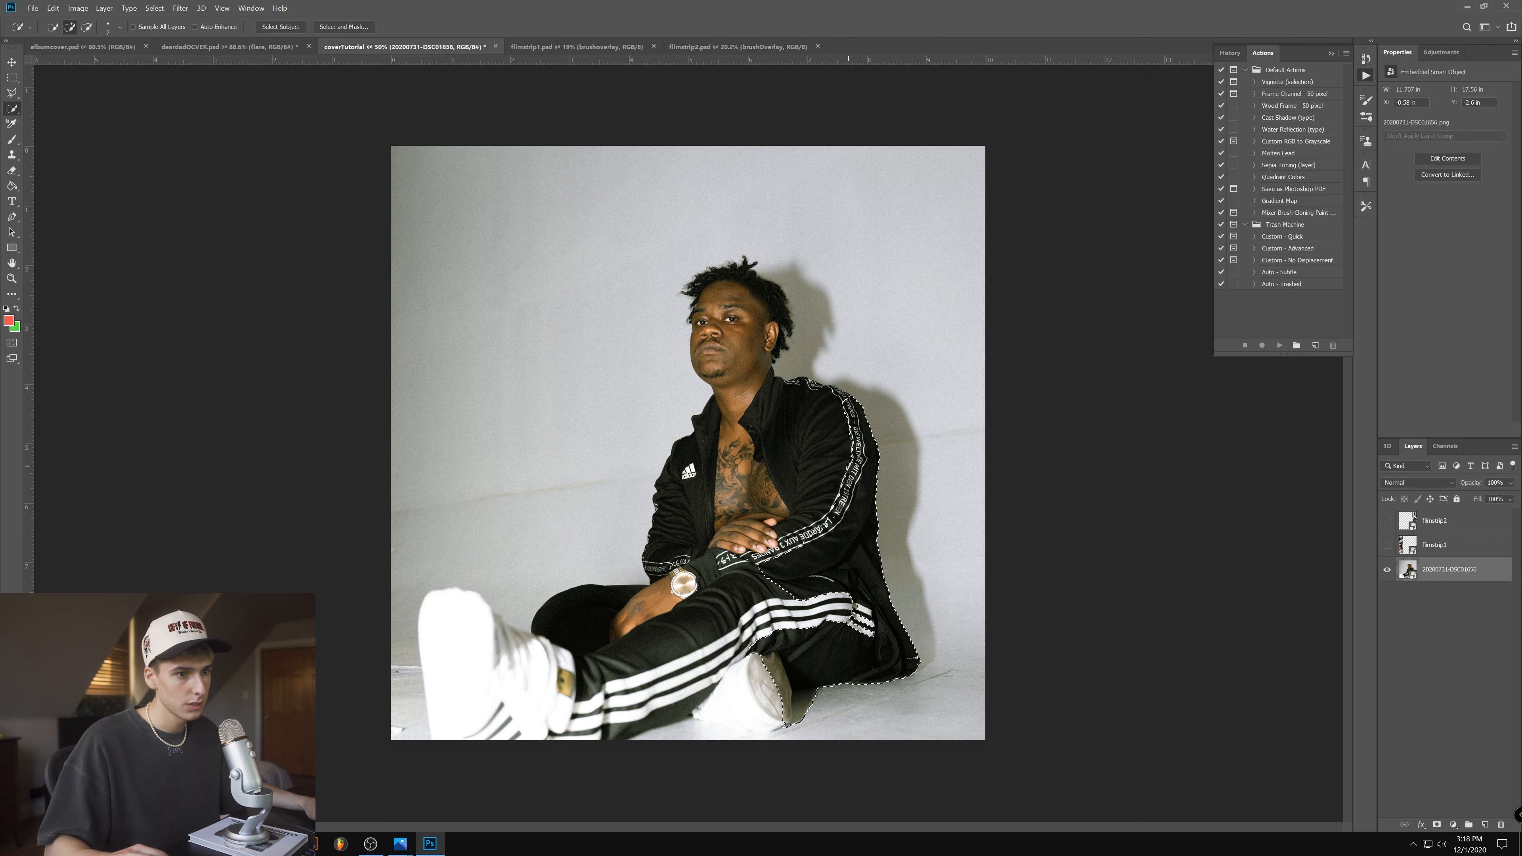
mouse_move(766, 403)
mouse_down()
mouse_move(695, 495)
mouse_move(715, 621)
mouse_up()
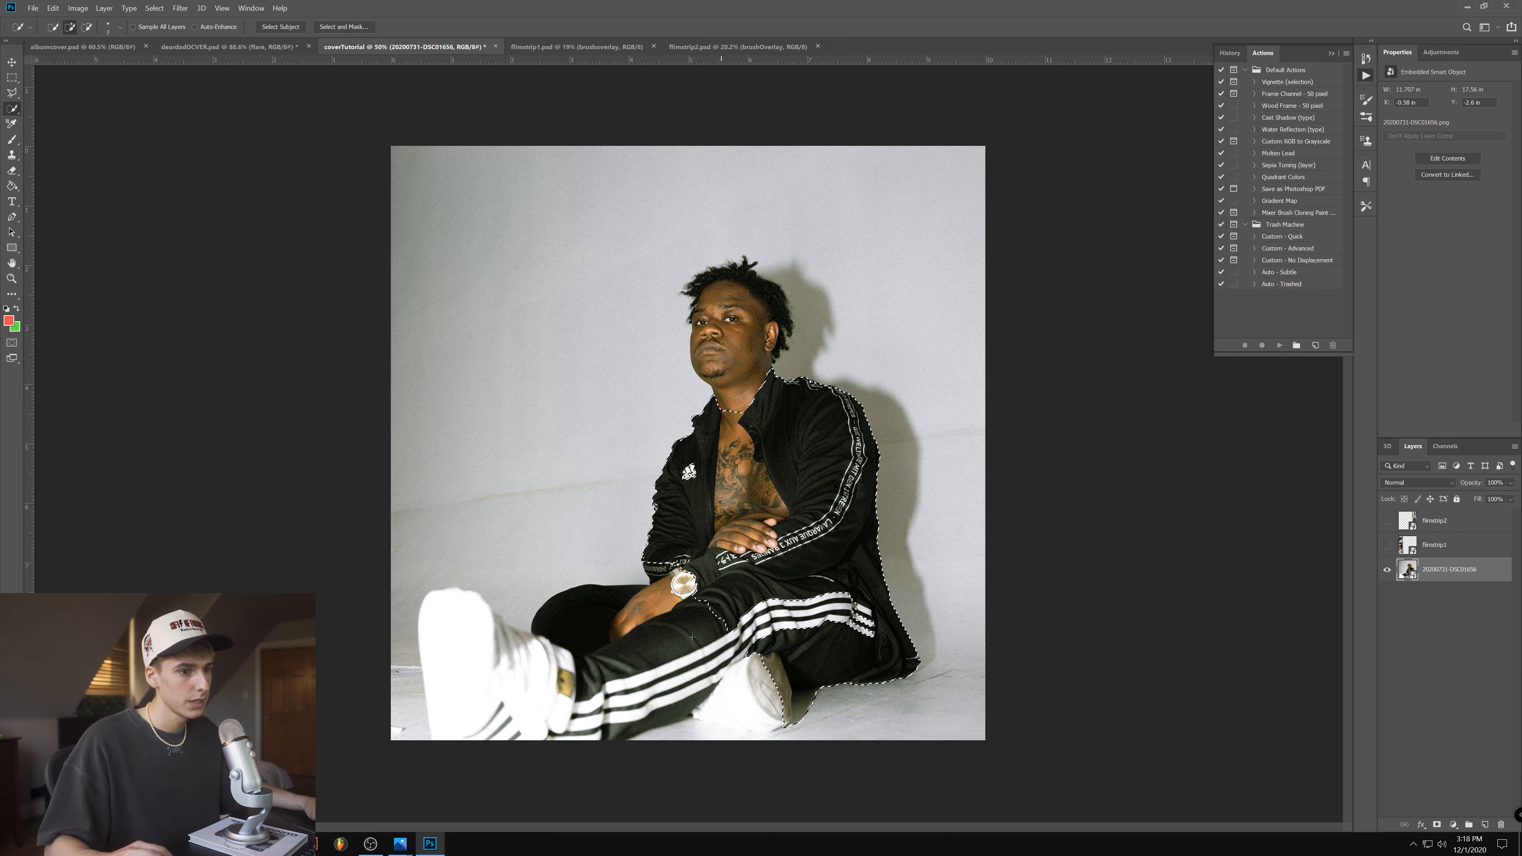
mouse_move(479, 694)
mouse_down()
mouse_move(713, 671)
mouse_move(764, 689)
mouse_up()
alt+click(409, 655)
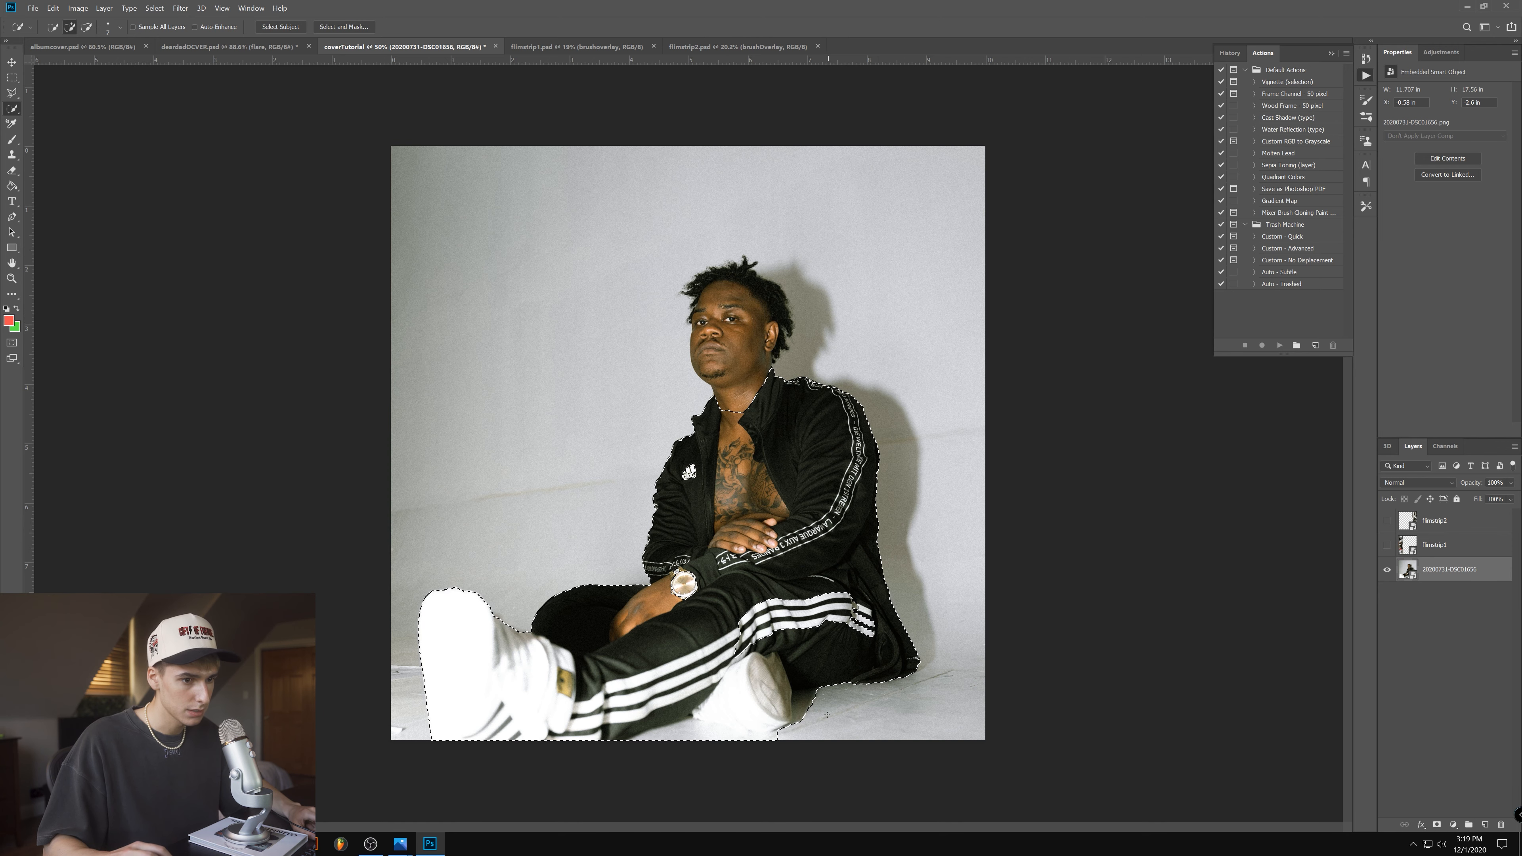
- Accept the body selection in Select and Mask with its default settings and copy it to a new layer
scroll(911, 692, up, 2)
key(ctrl+alt+r)
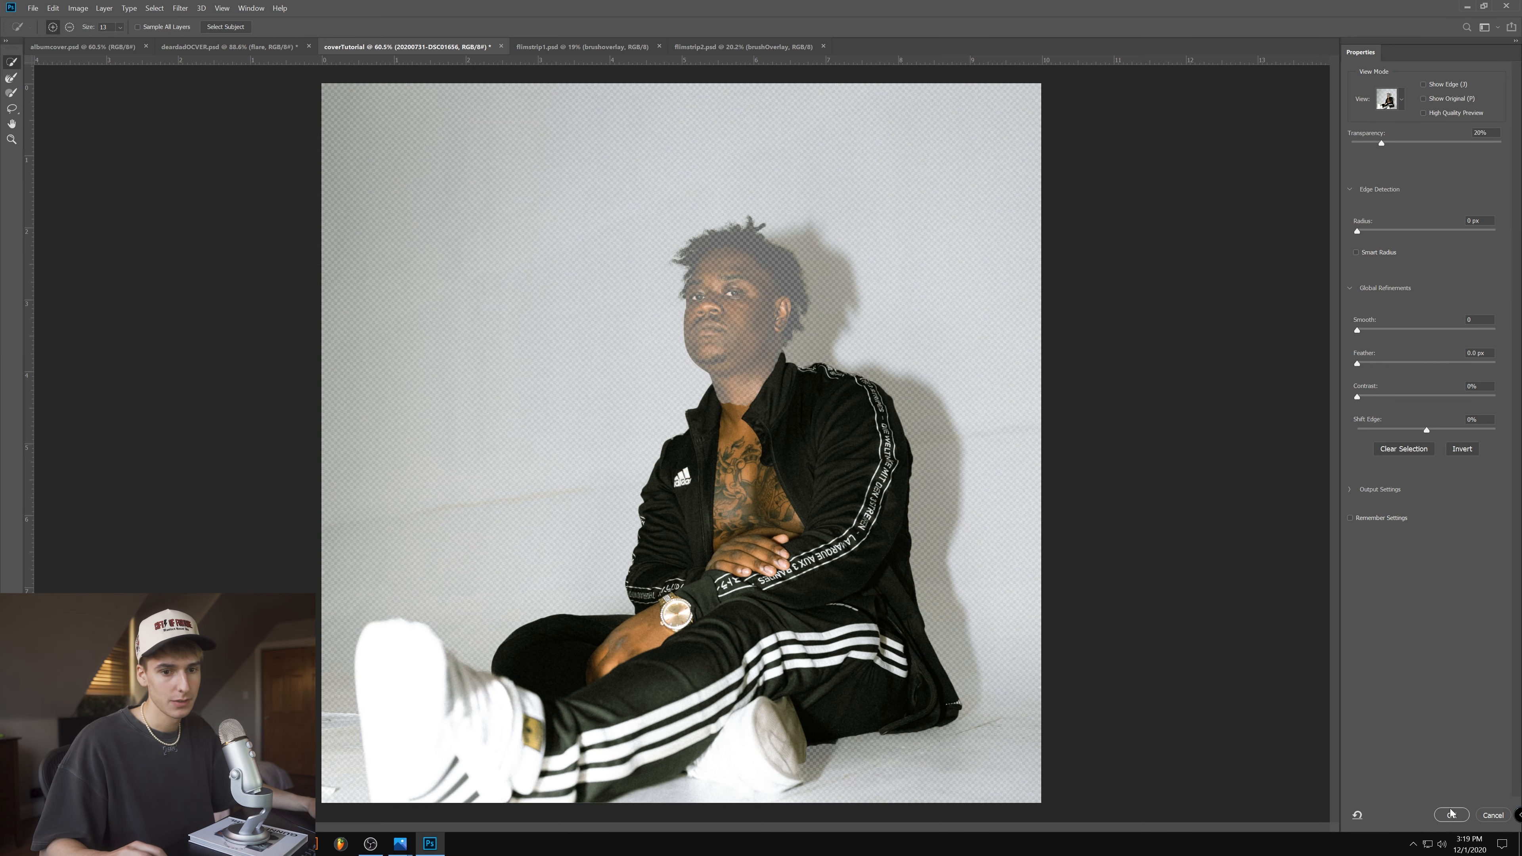
click(1451, 814)
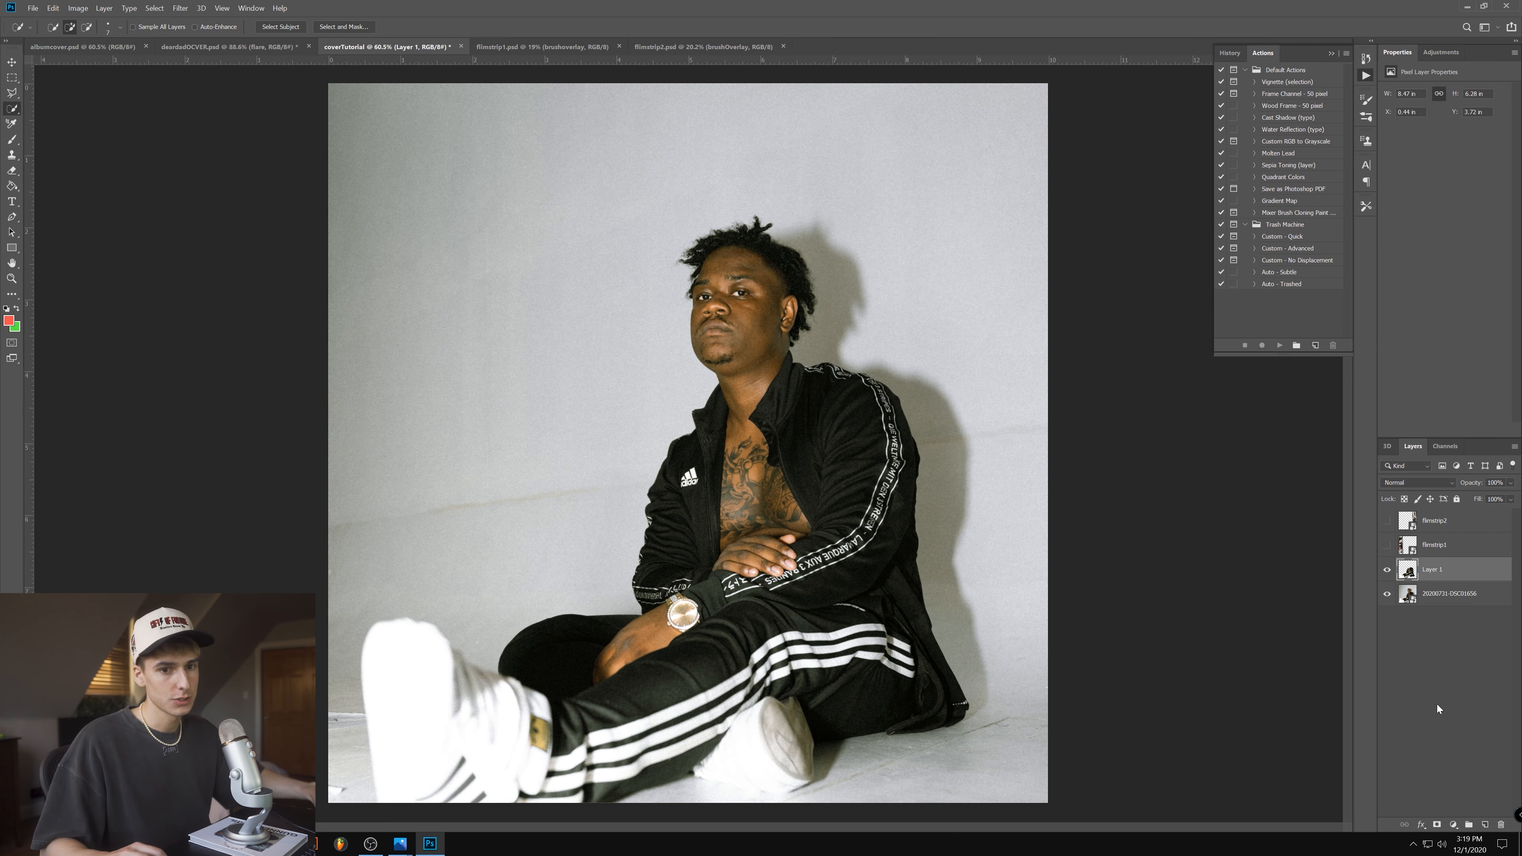
- Arrange the layers so the body cut-out sits above both film strips, and show the filmstrip layers again
drag(1436, 540, 1433, 513)
click(1387, 545)
click(1387, 521)
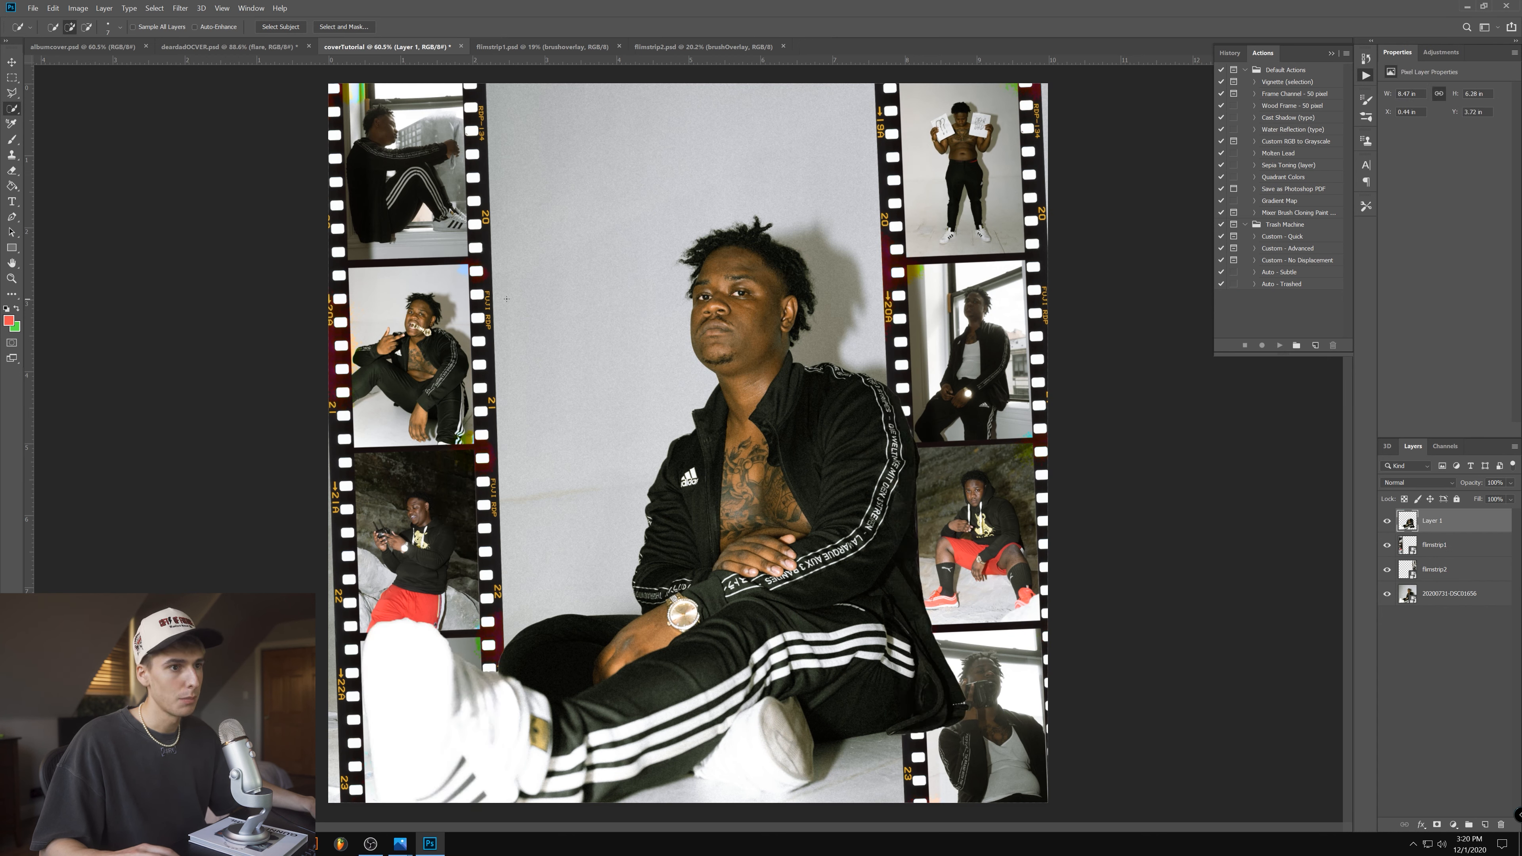
- Add a new empty layer between the body cut-out and the filmstrip layers
scroll(960, 209, down, 3)
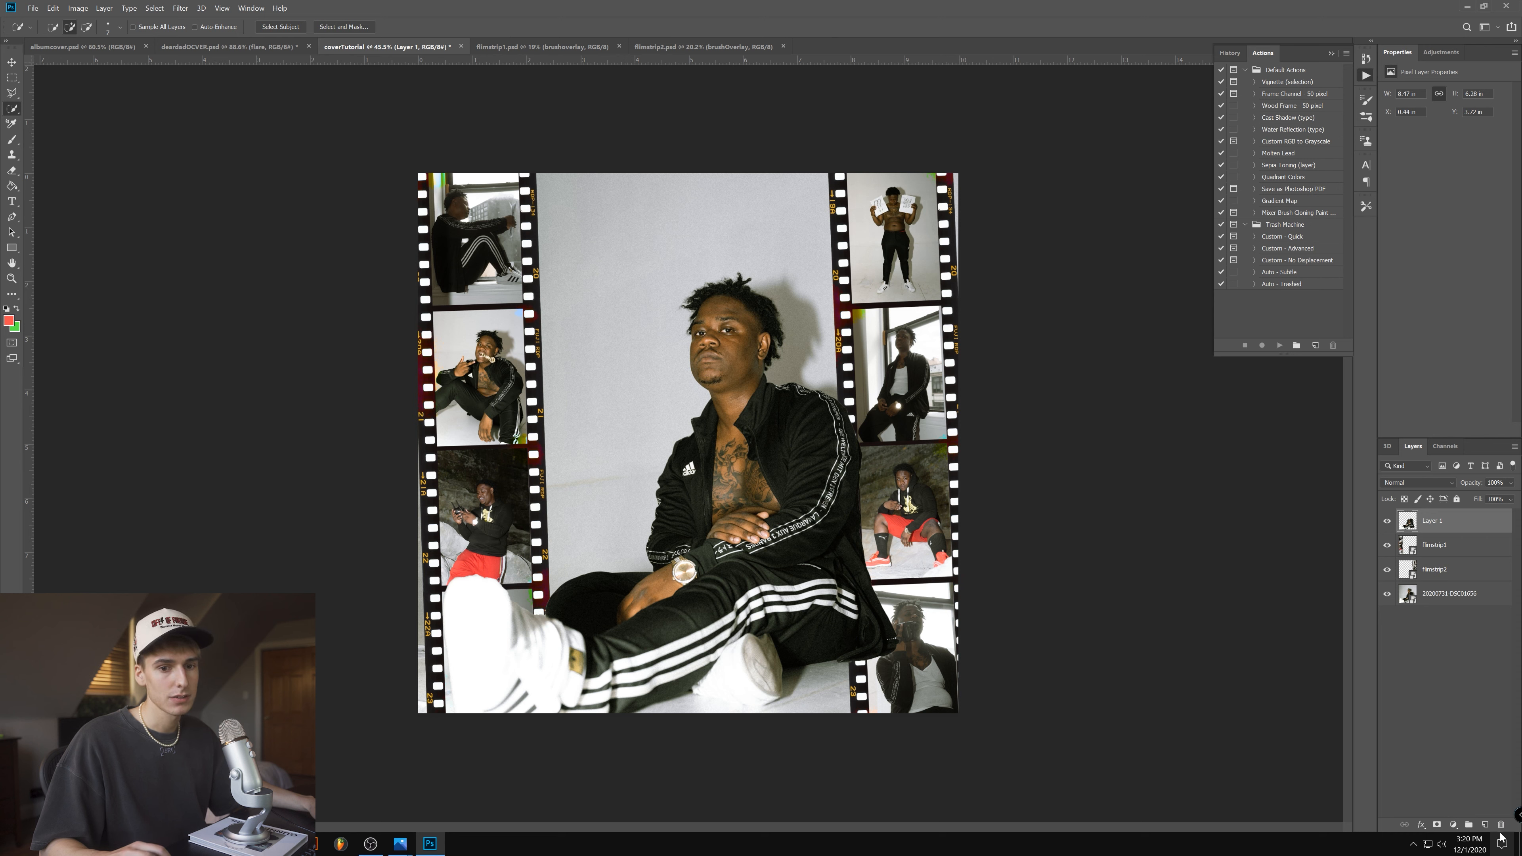
ctrl+click(1486, 825)
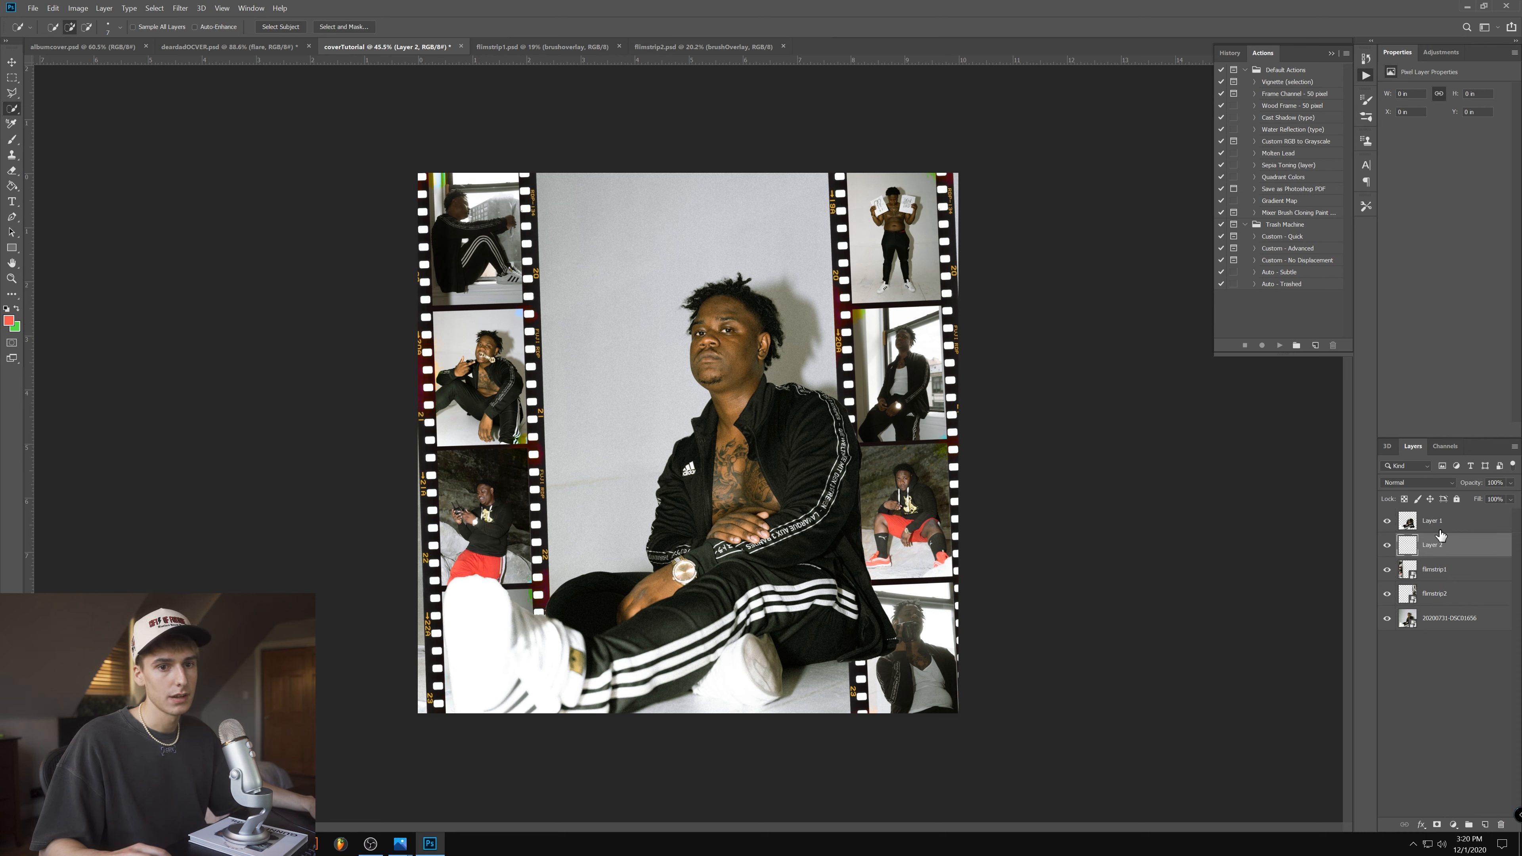
- Set the foreground colour to the near-black film border colour 1e1b1b, sampled from the film strip
click(9, 320)
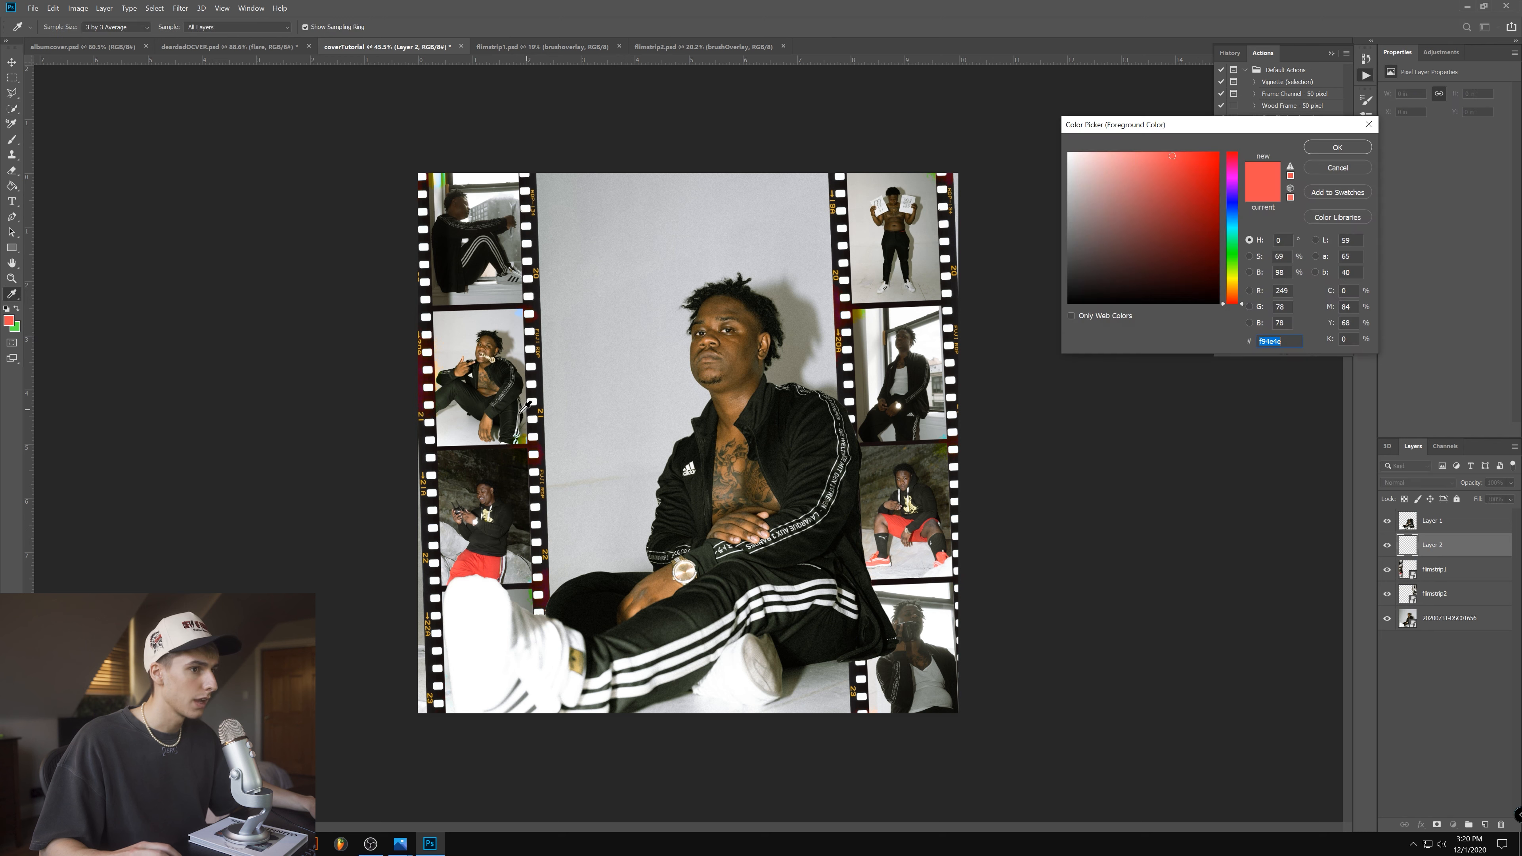
click(544, 367)
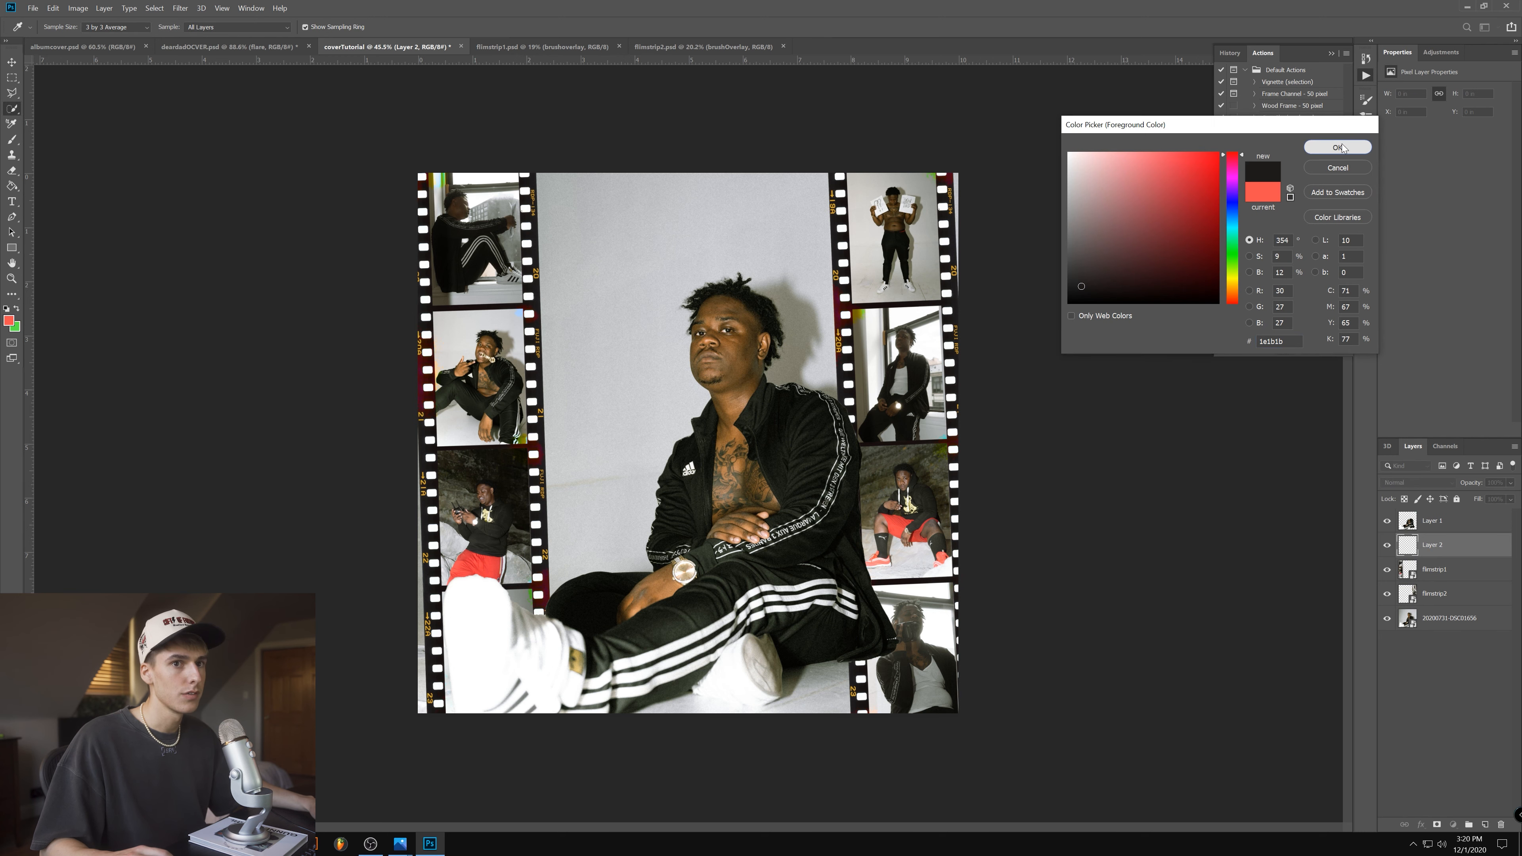
click(1337, 148)
key(w)
scroll(320, 526, up, 2)
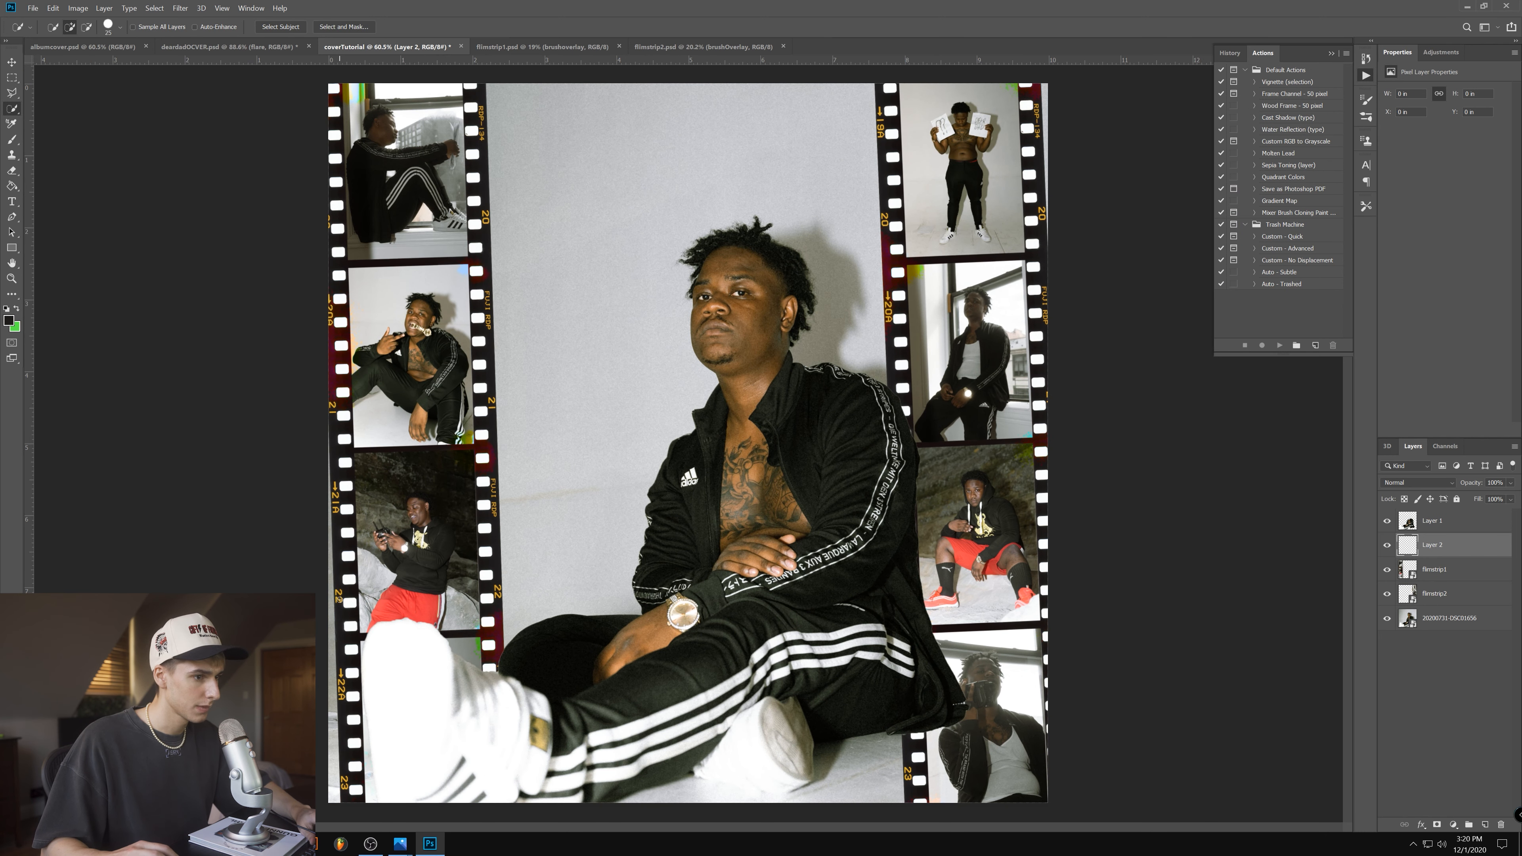
- Brush near-black over the outer edges of both film strips on the empty layer and give it a darkening blend mode
click(15, 145)
click(31, 141)
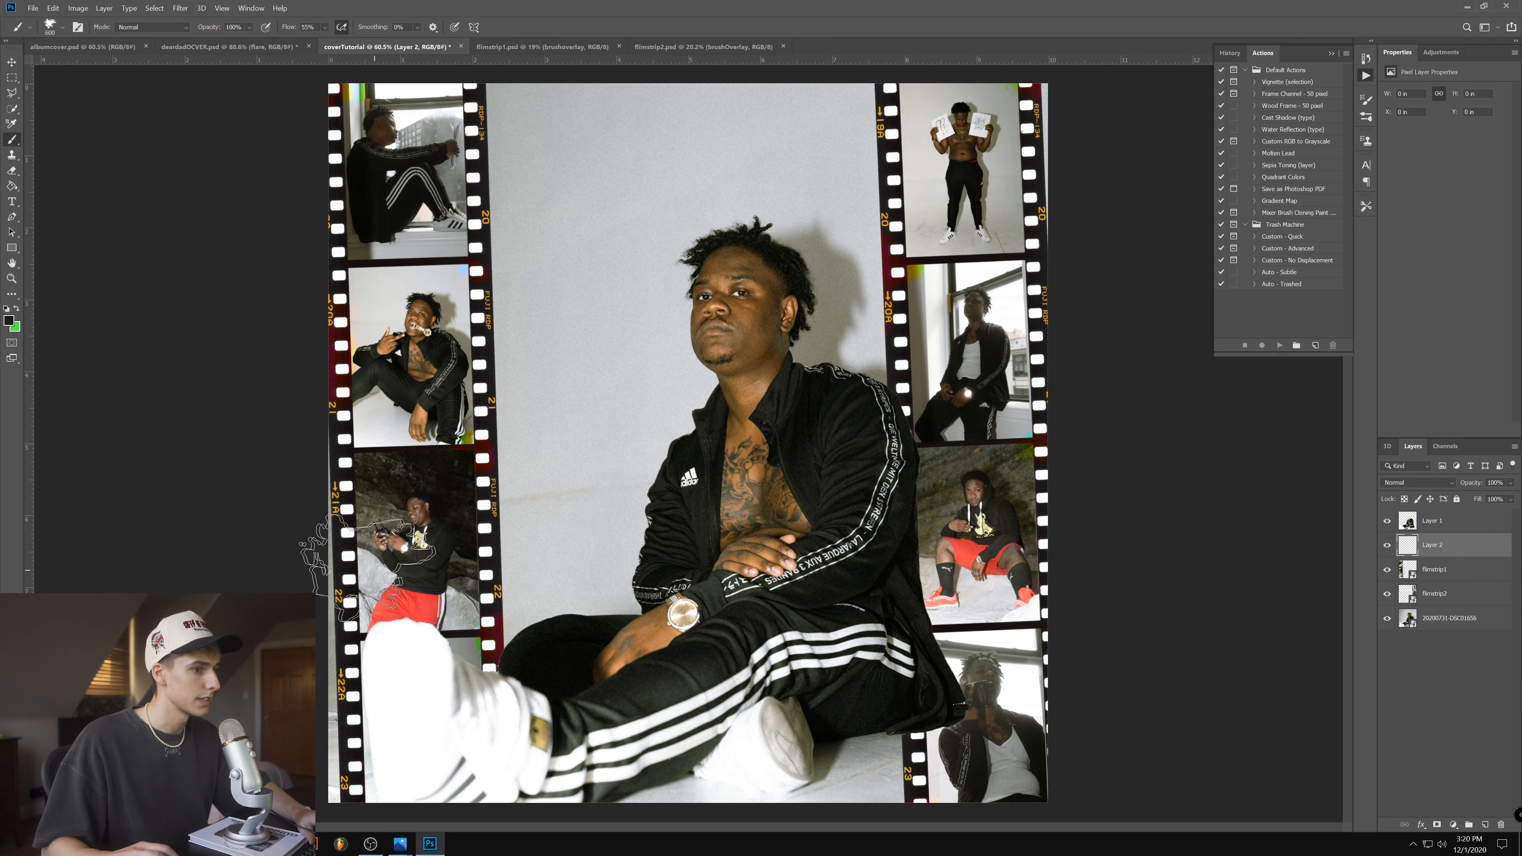
drag(342, 420, 351, 785)
scroll(1018, 114, down, 1)
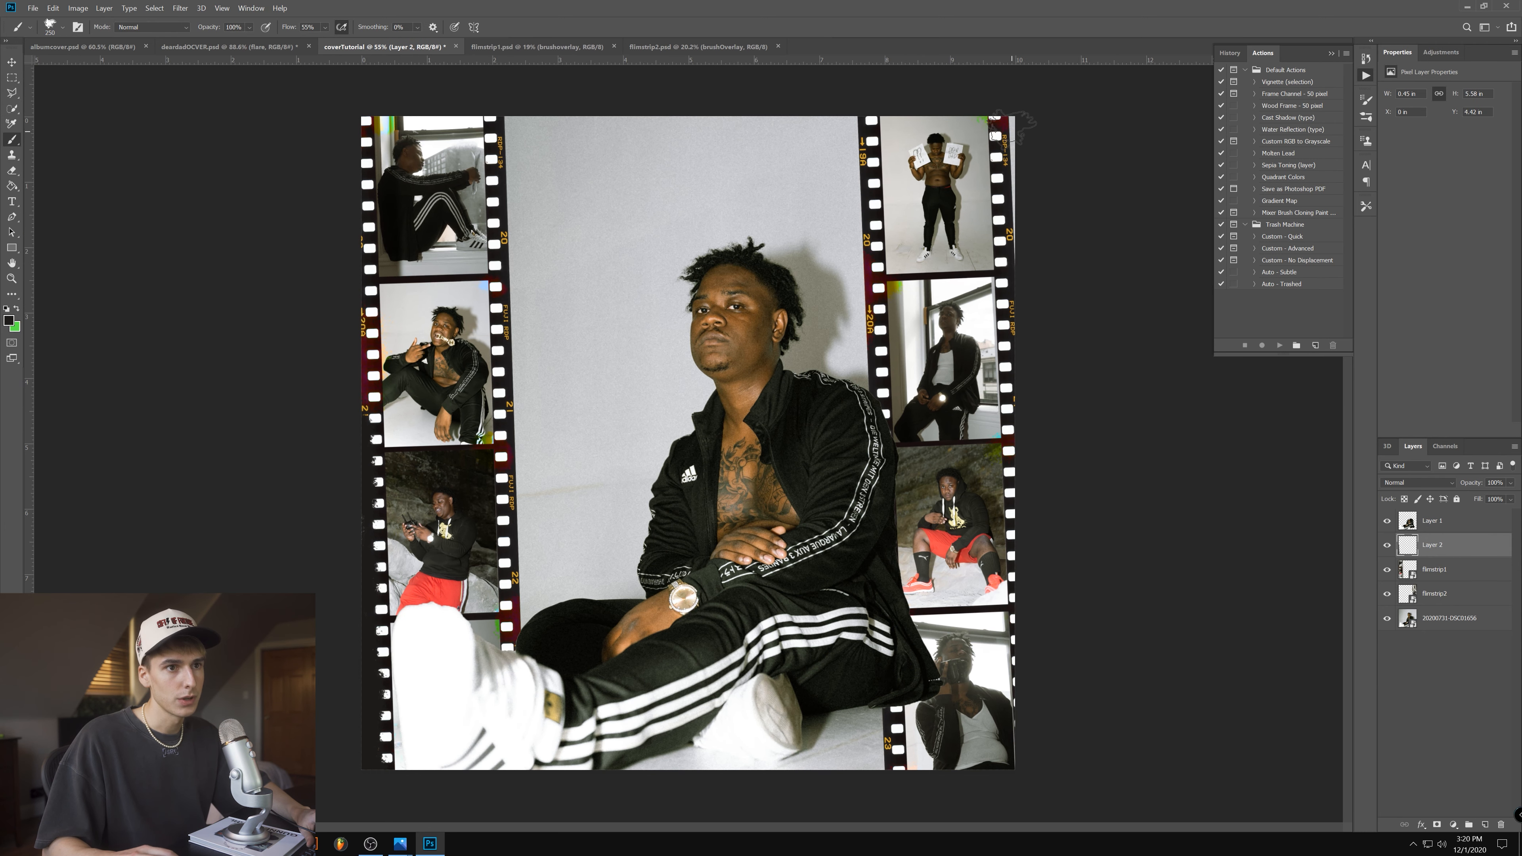
drag(1029, 155, 1030, 225)
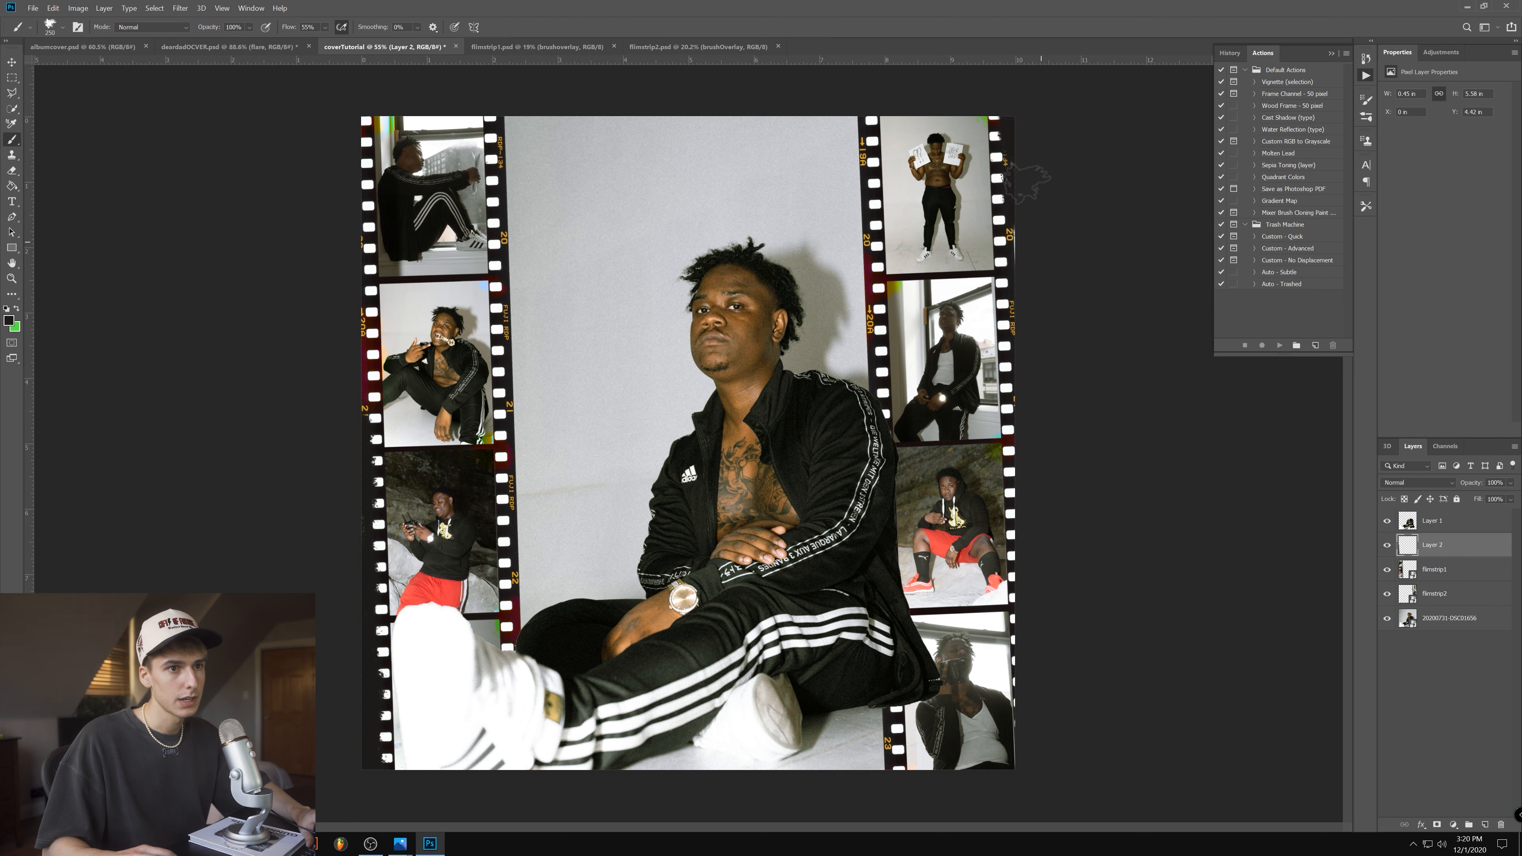
click(1444, 483)
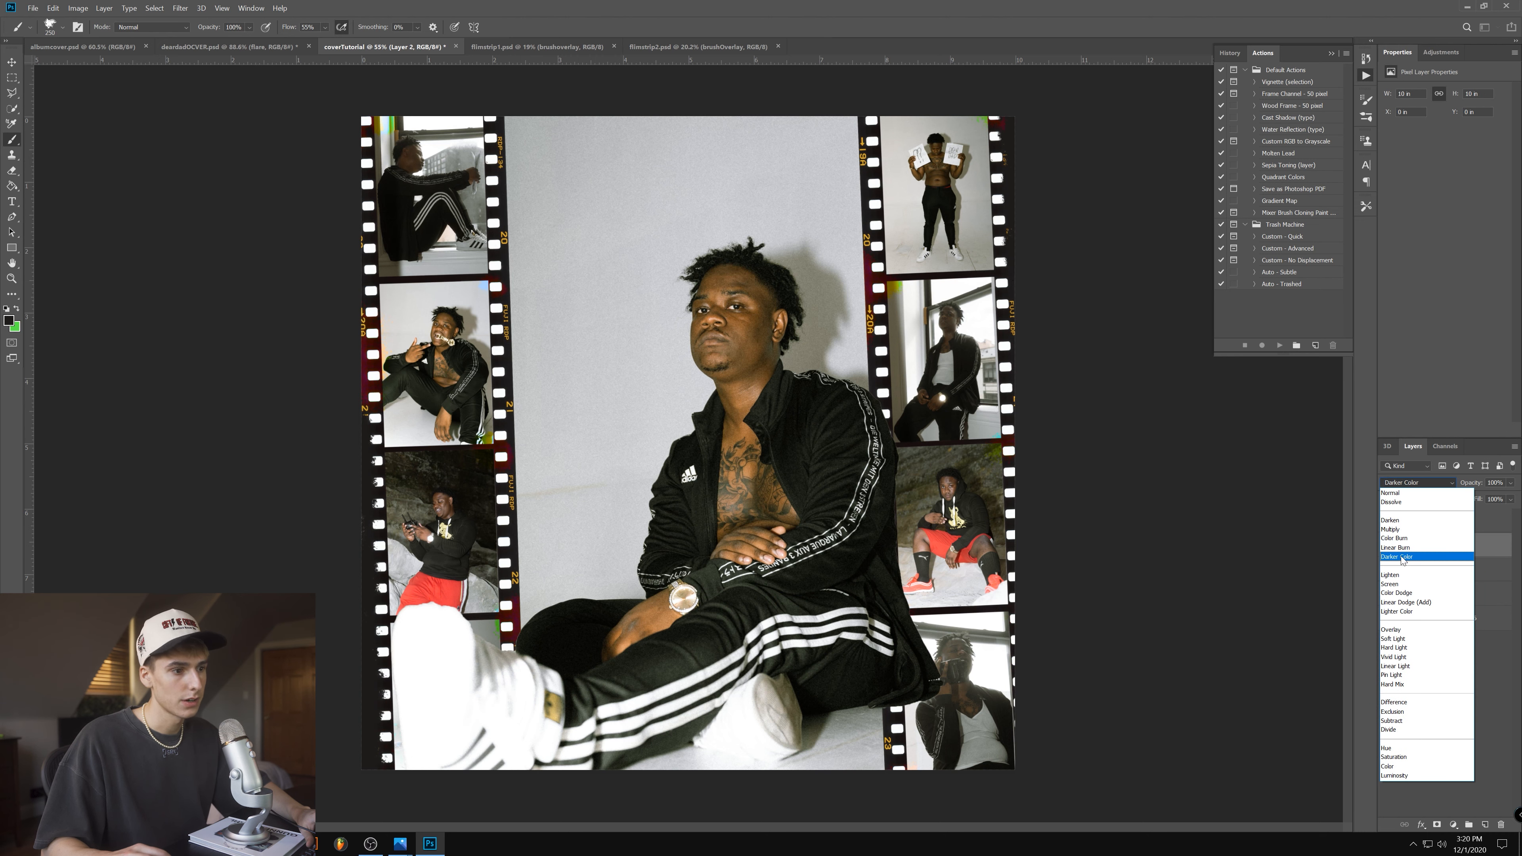
click(1390, 519)
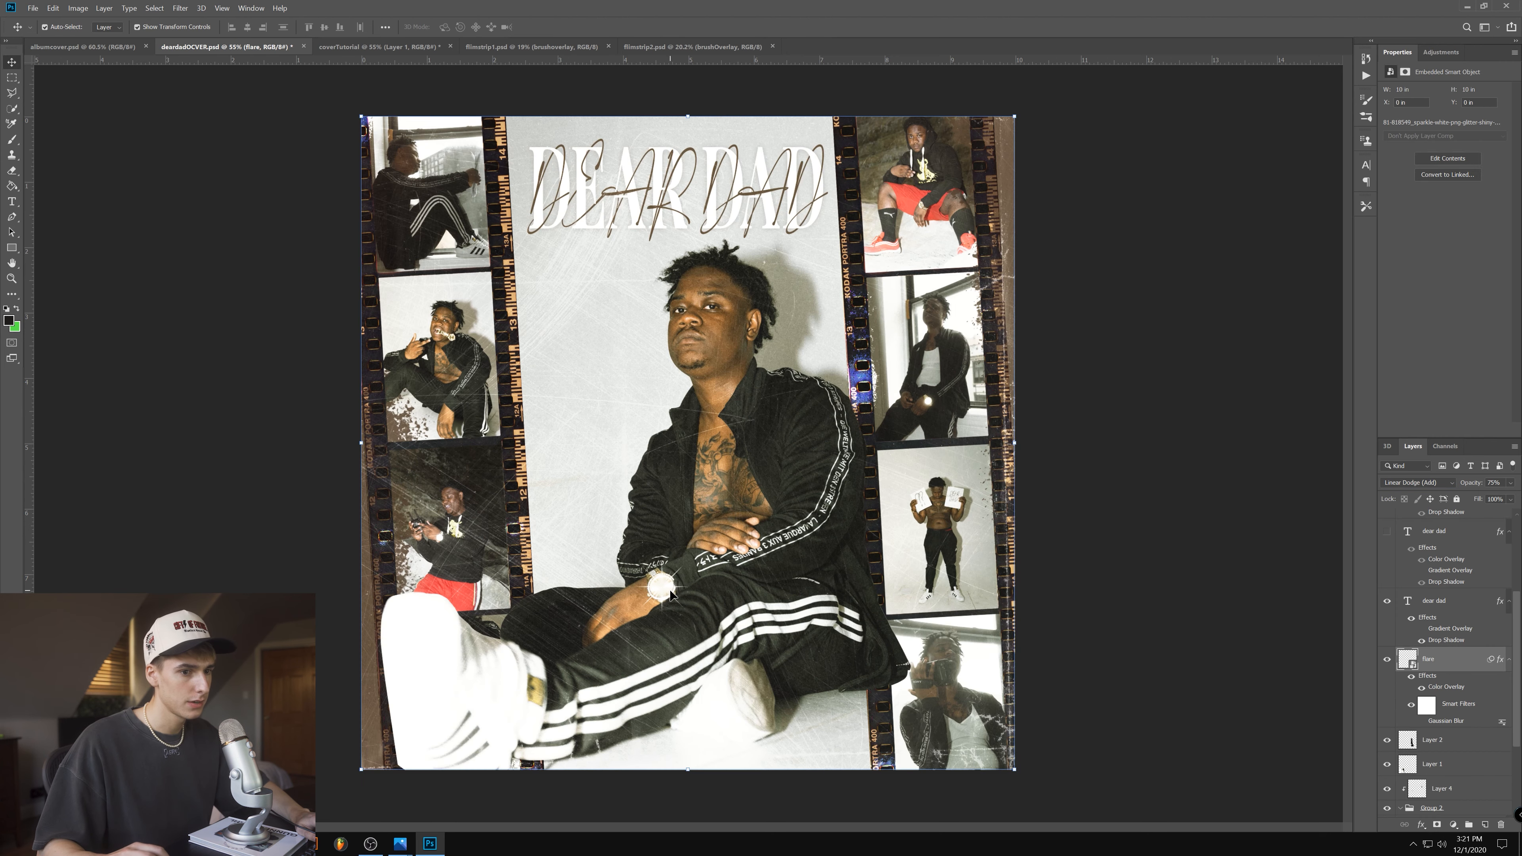
- In deardadOCVER.psd, hide the paper texture and colour overlay layers above the title and select the flare layer
click(678, 593)
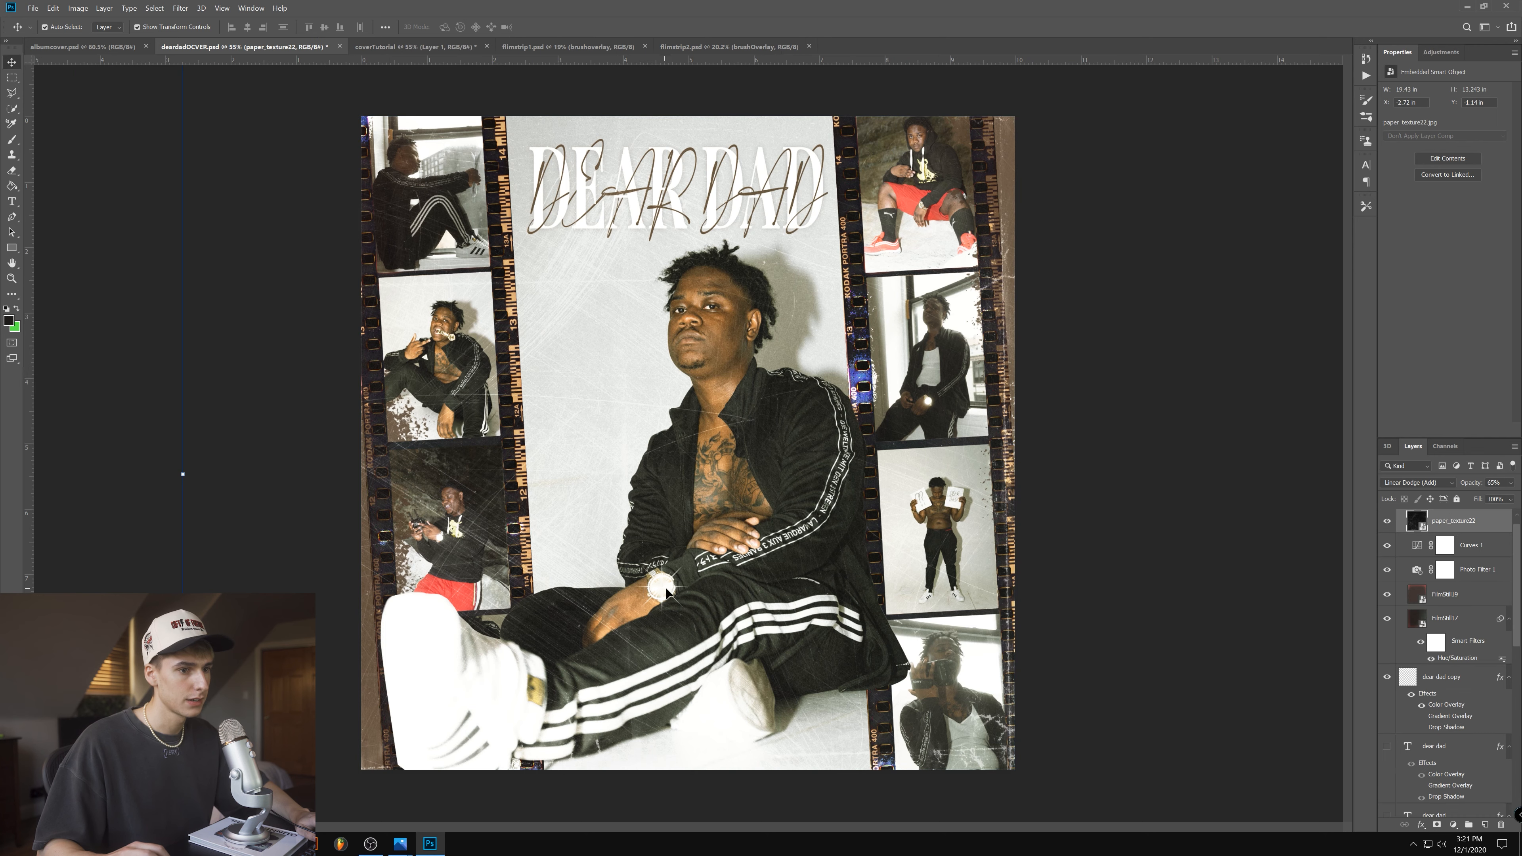
scroll(1396, 521, up, 1)
click(1387, 517)
click(1400, 518)
scroll(1467, 741, down, 2)
click(1443, 743)
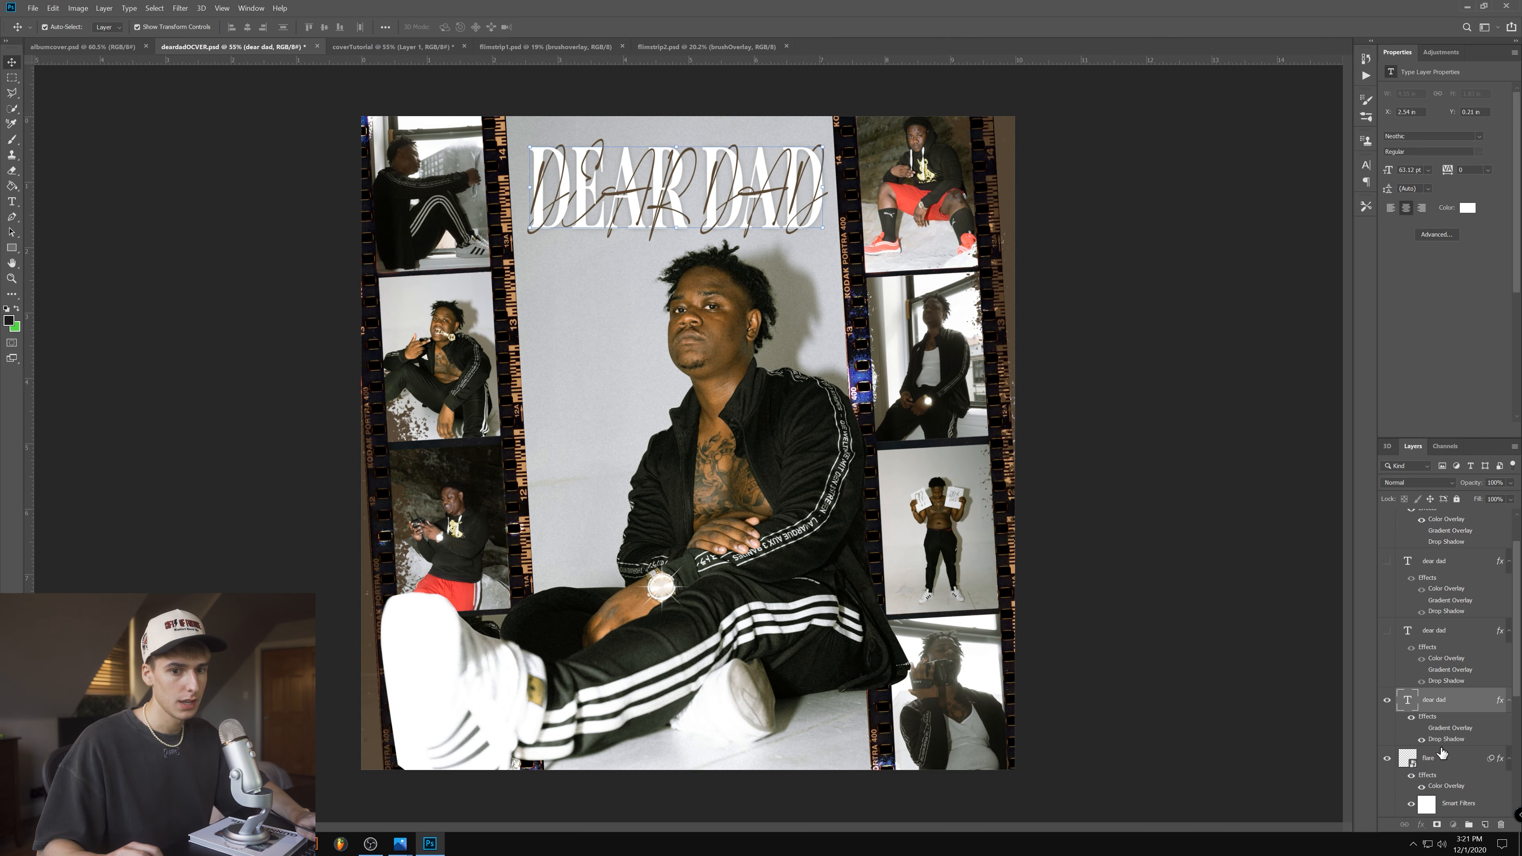
click(1442, 761)
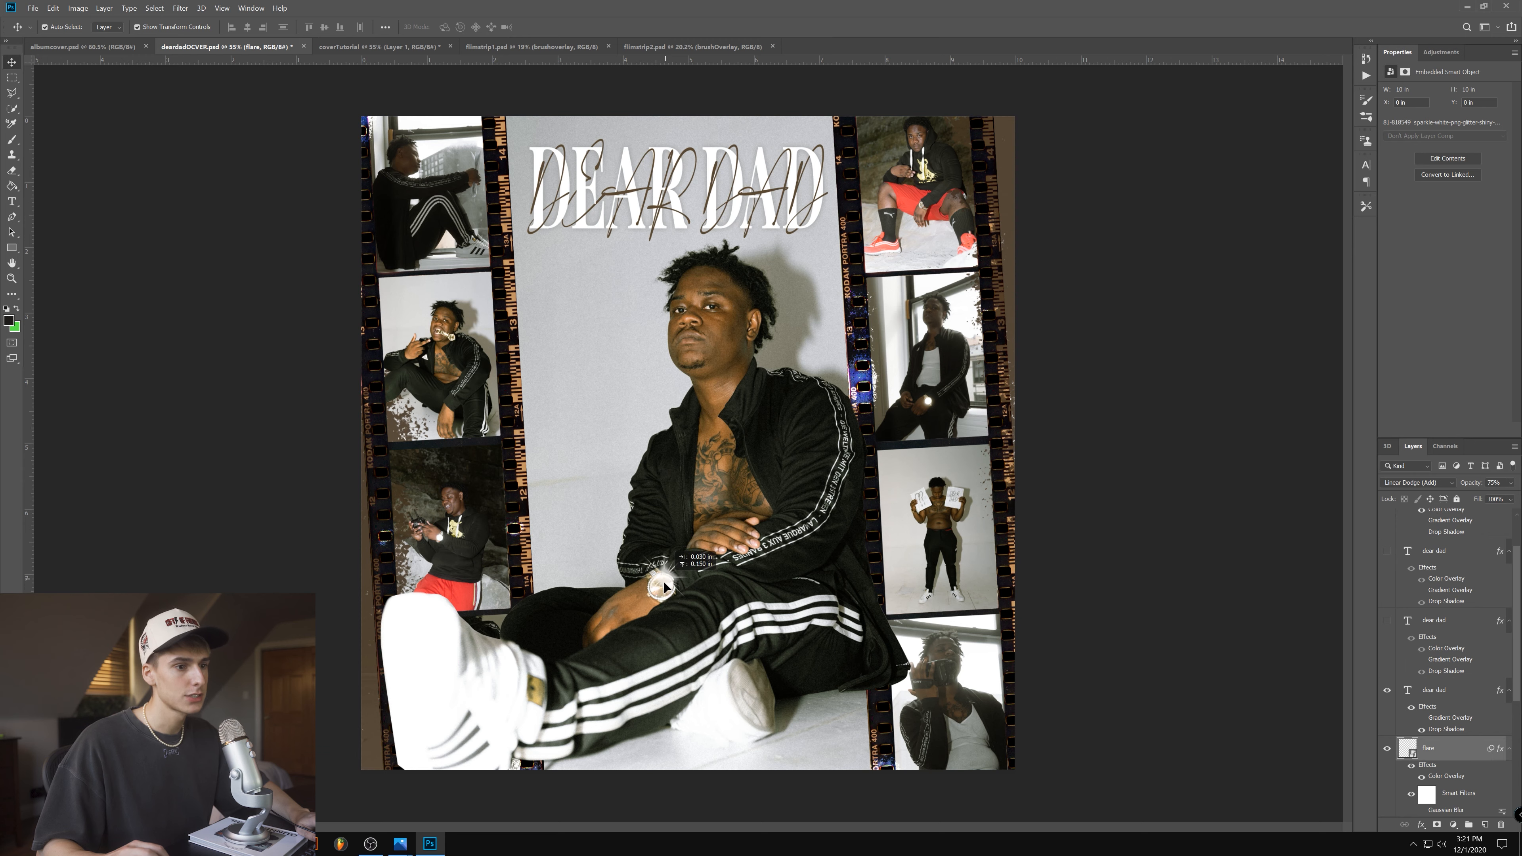
- Copy the flare layer into coverTutorial and place it over the man's wristwatch, above the body cut-out
click(648, 47)
drag(530, 54, 690, 595)
scroll(684, 597, up, 10)
scroll(691, 595, down, 5)
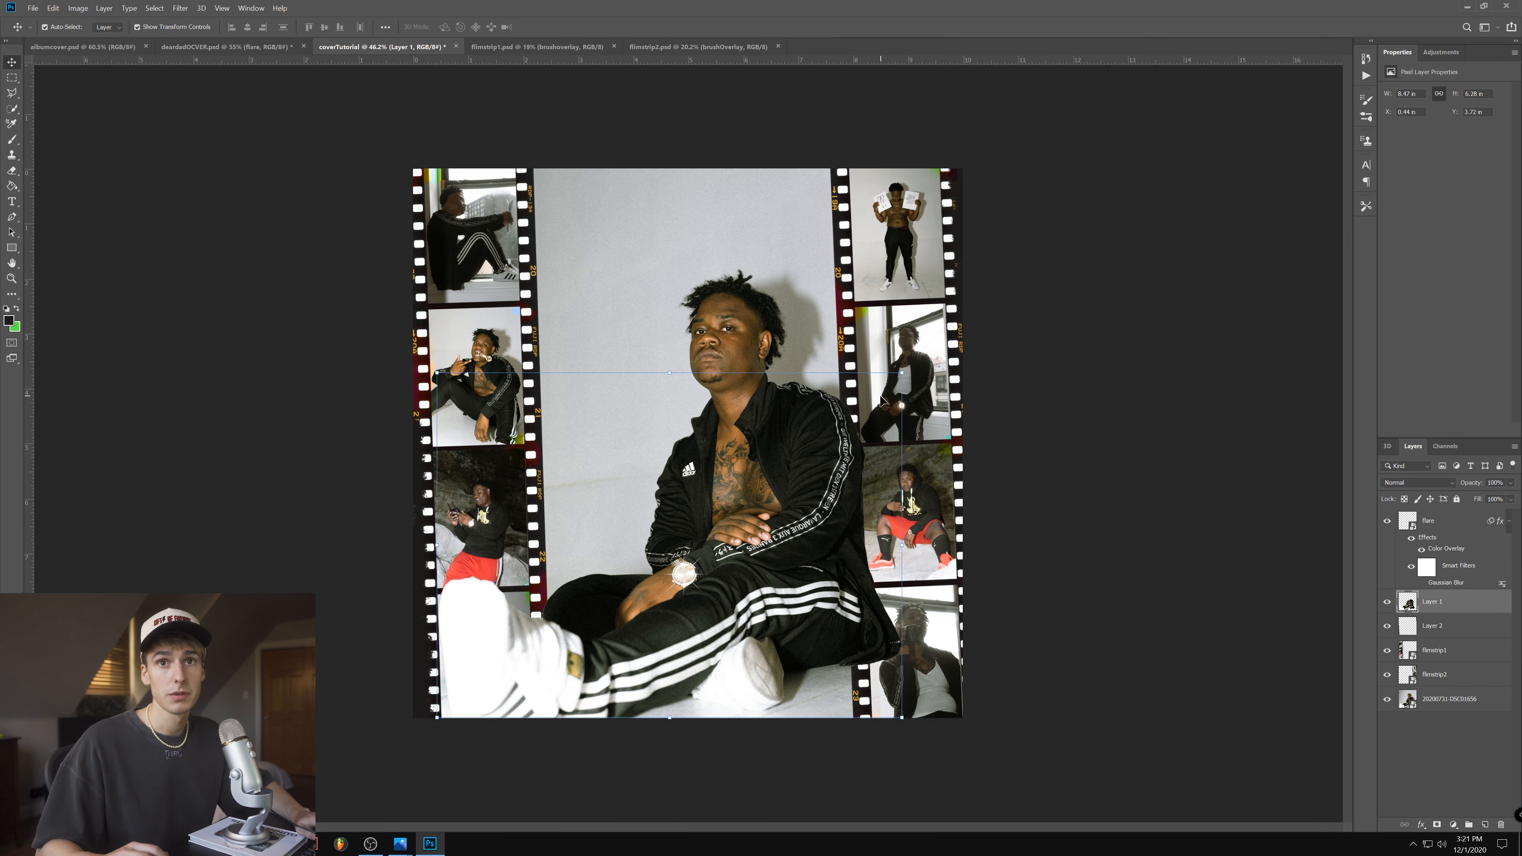
- Check the layers in deardadOCVER.psd, and add the white title text DEARDAD above the man's head in coverTutorial
click(258, 47)
scroll(1460, 652, down, 5)
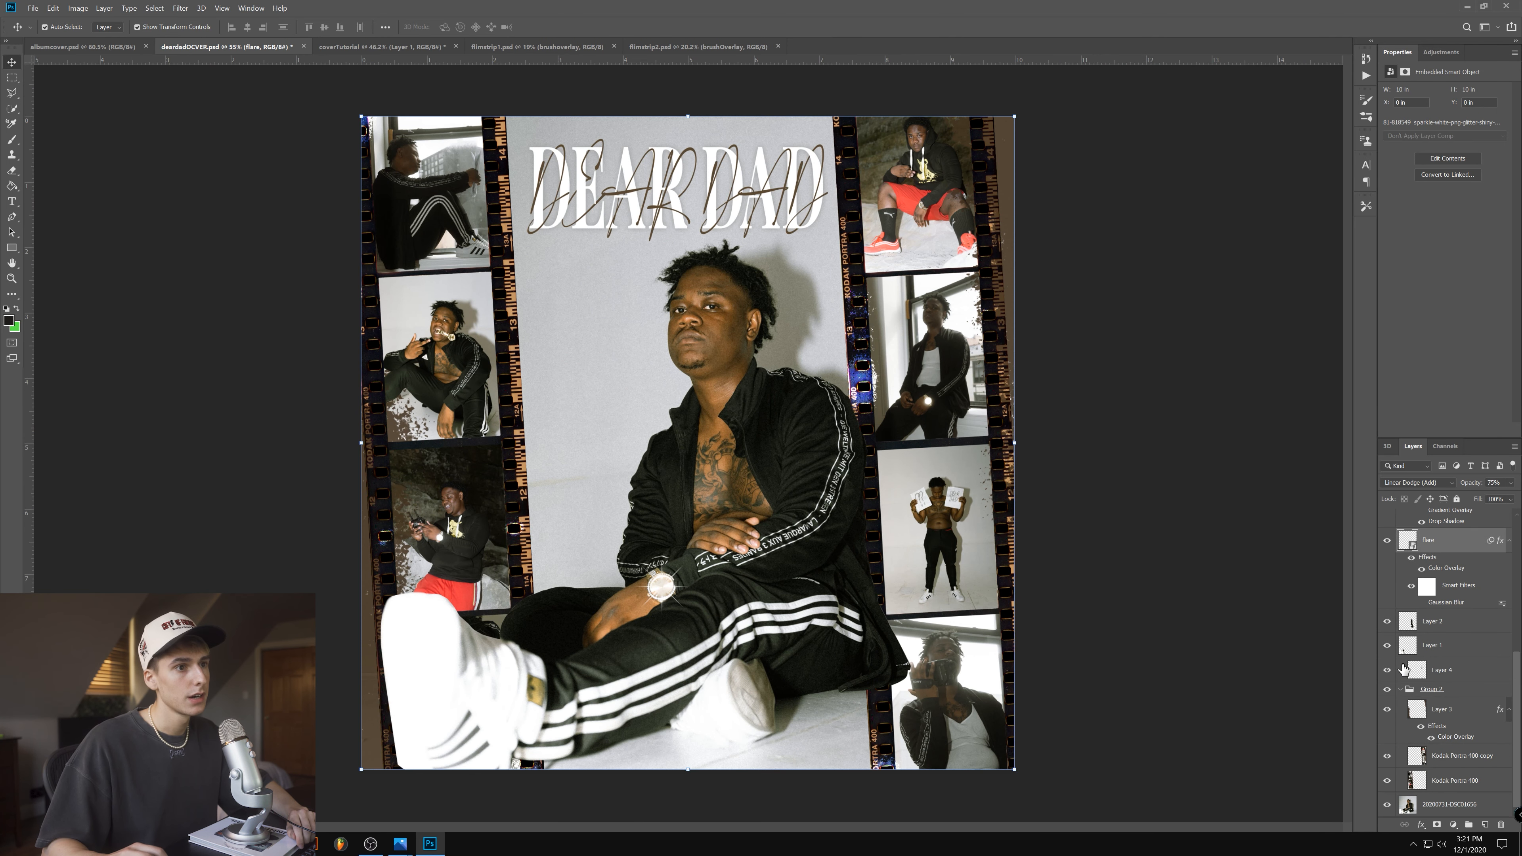
scroll(1403, 670, up, 6)
click(373, 46)
click(12, 201)
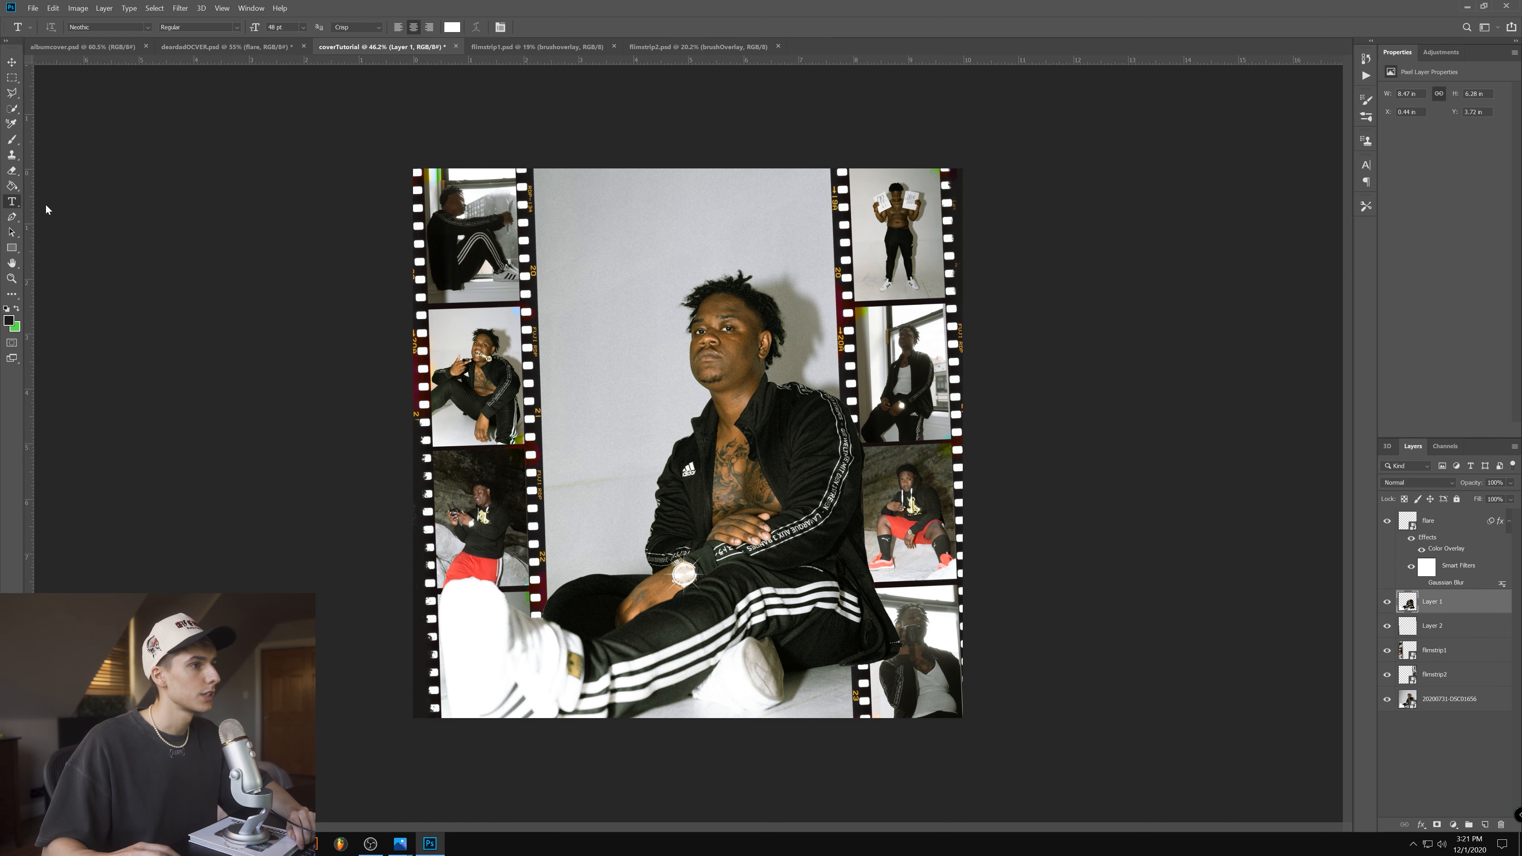
click(623, 233)
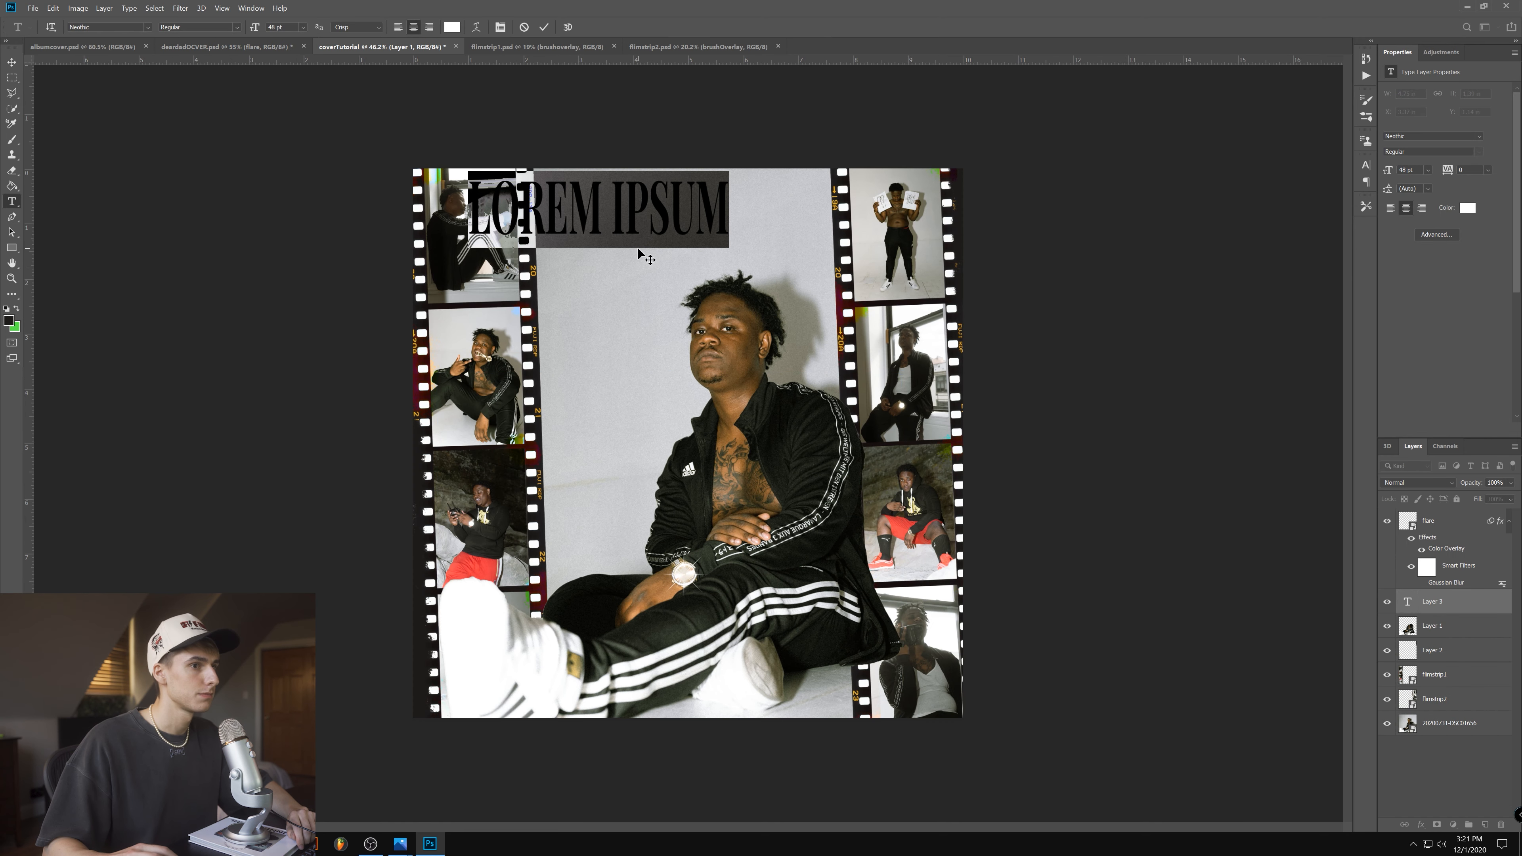
text(BR)
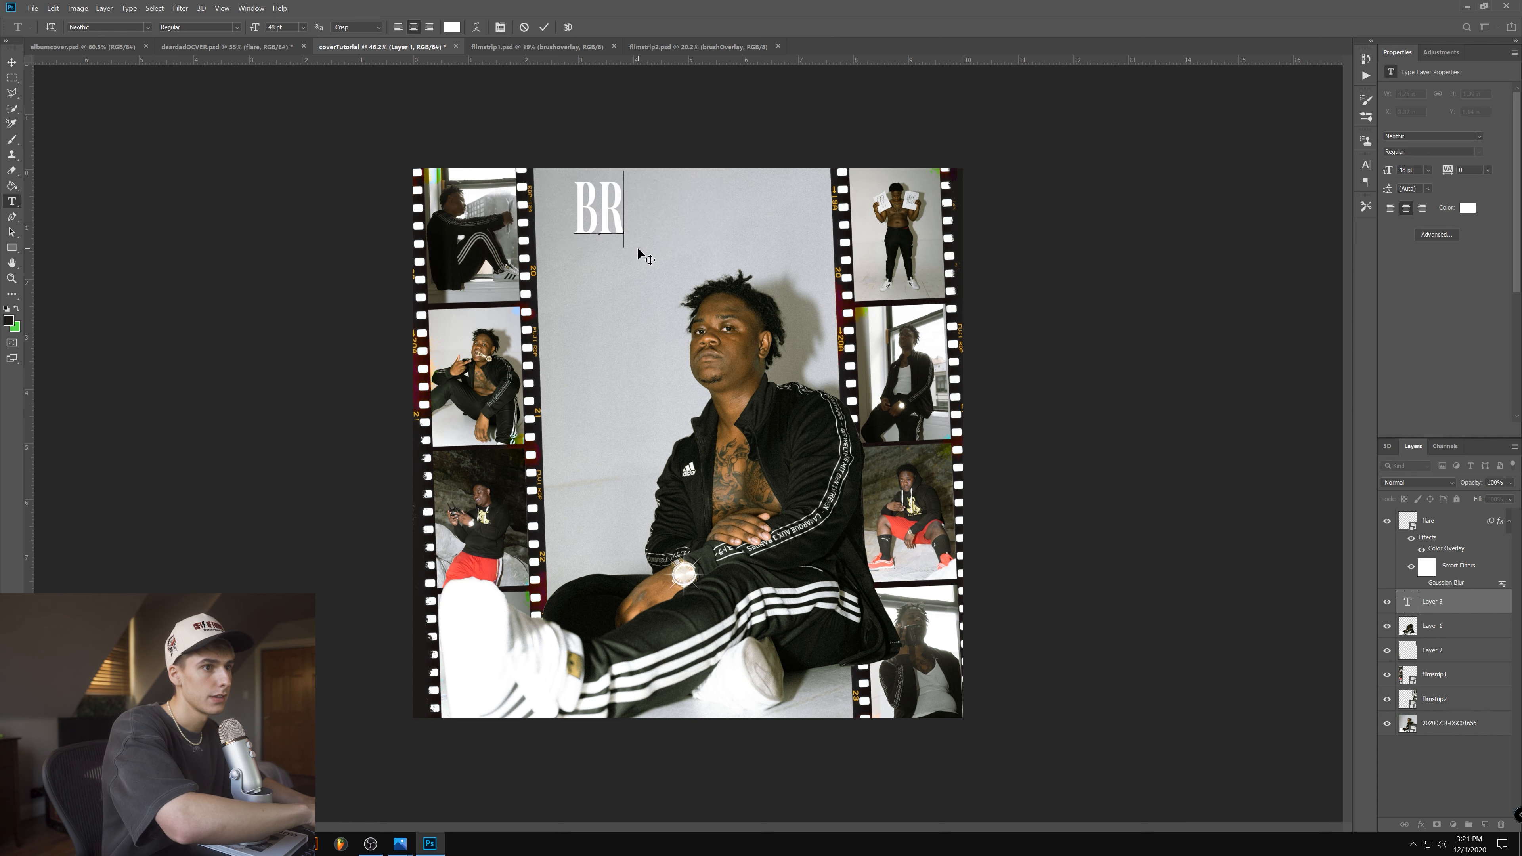
text(===)
key(BackSpace)
key(BackSpace)
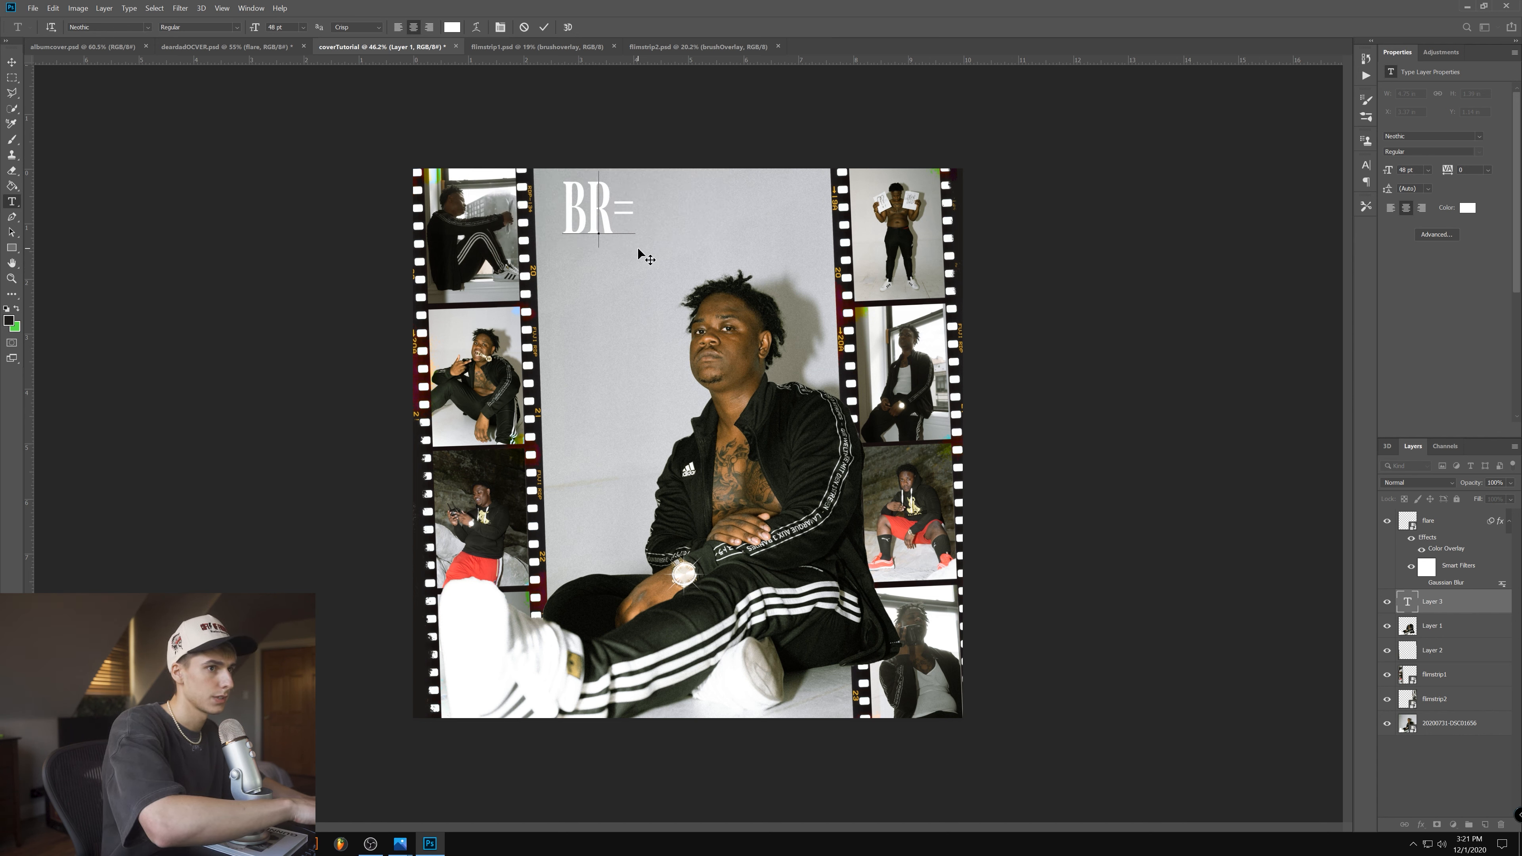
key(BackSpace)
key(BackSpace)
key(BackSpace)
text(DEAR)
text( DA)
key(BackSpace)
key(BackSpace)
key(BackSpace)
text(AD)
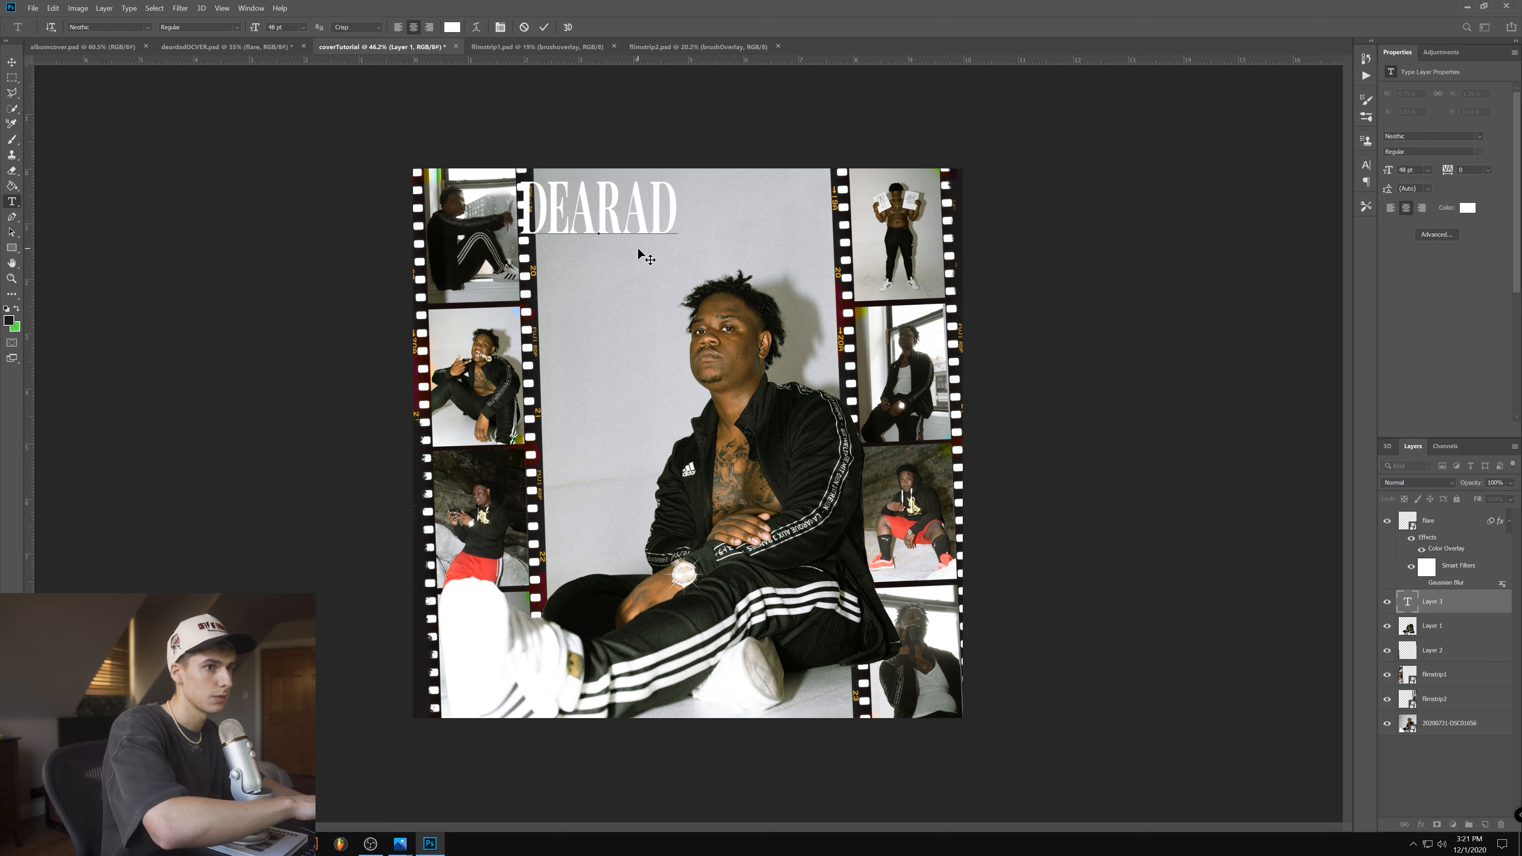
key(BackSpace)
key(BackSpace)
text(DAD)
- Set the DEARDAD title's tracking to 200 and centre it between the film strips above the man's head
key(ctrl+a)
click(1487, 170)
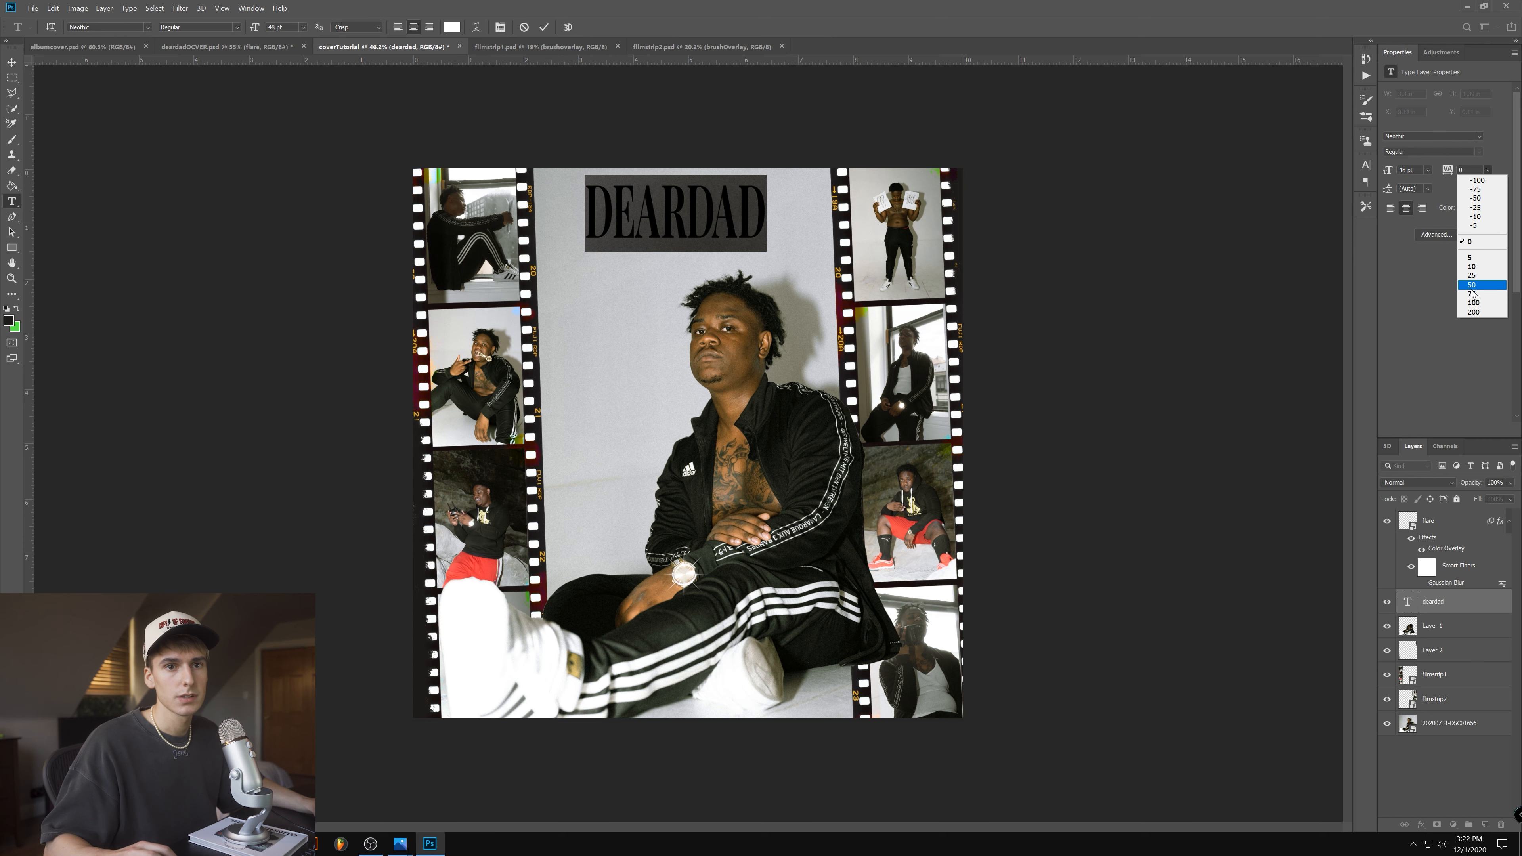
click(1471, 285)
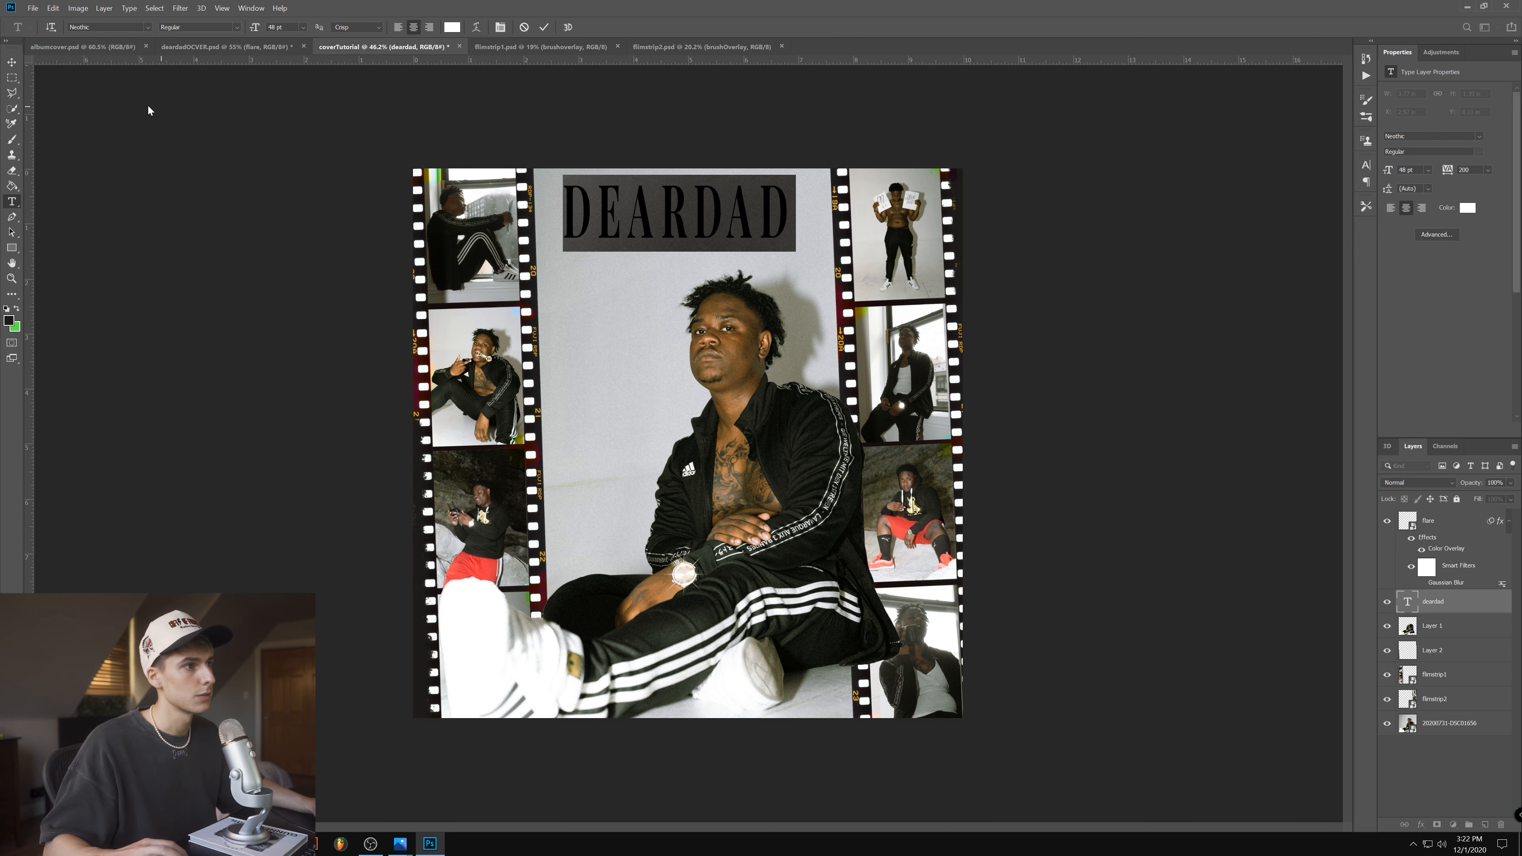
click(13, 63)
drag(737, 198, 750, 203)
- Inspect the overlapping title lettering in deardadOCVER.psd, and adjust the DEARDAD title's position in coverTutorial and duplicate its layer
click(252, 49)
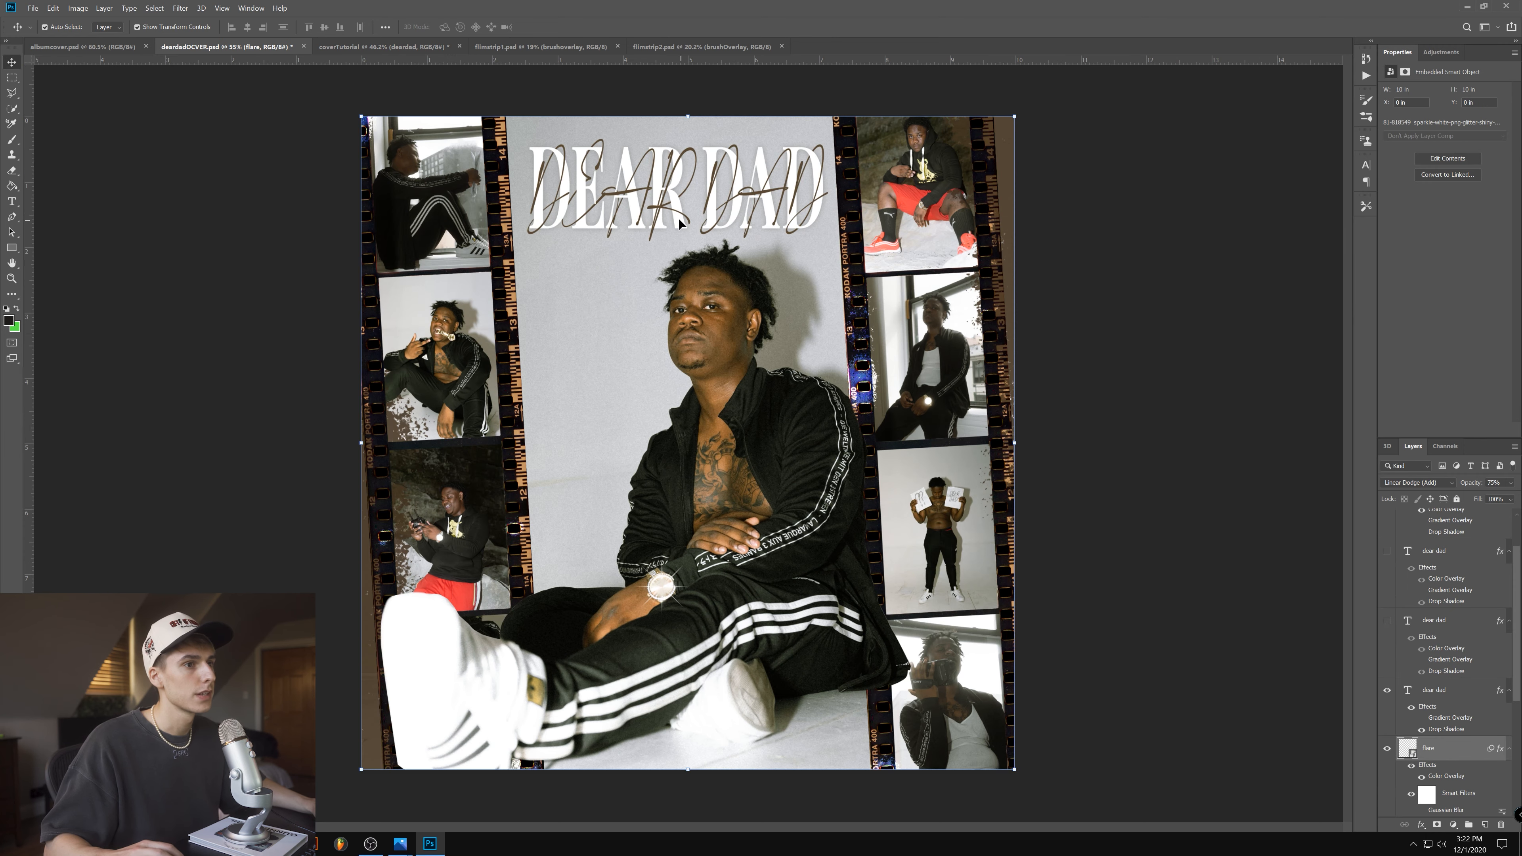
scroll(624, 201, up, 8)
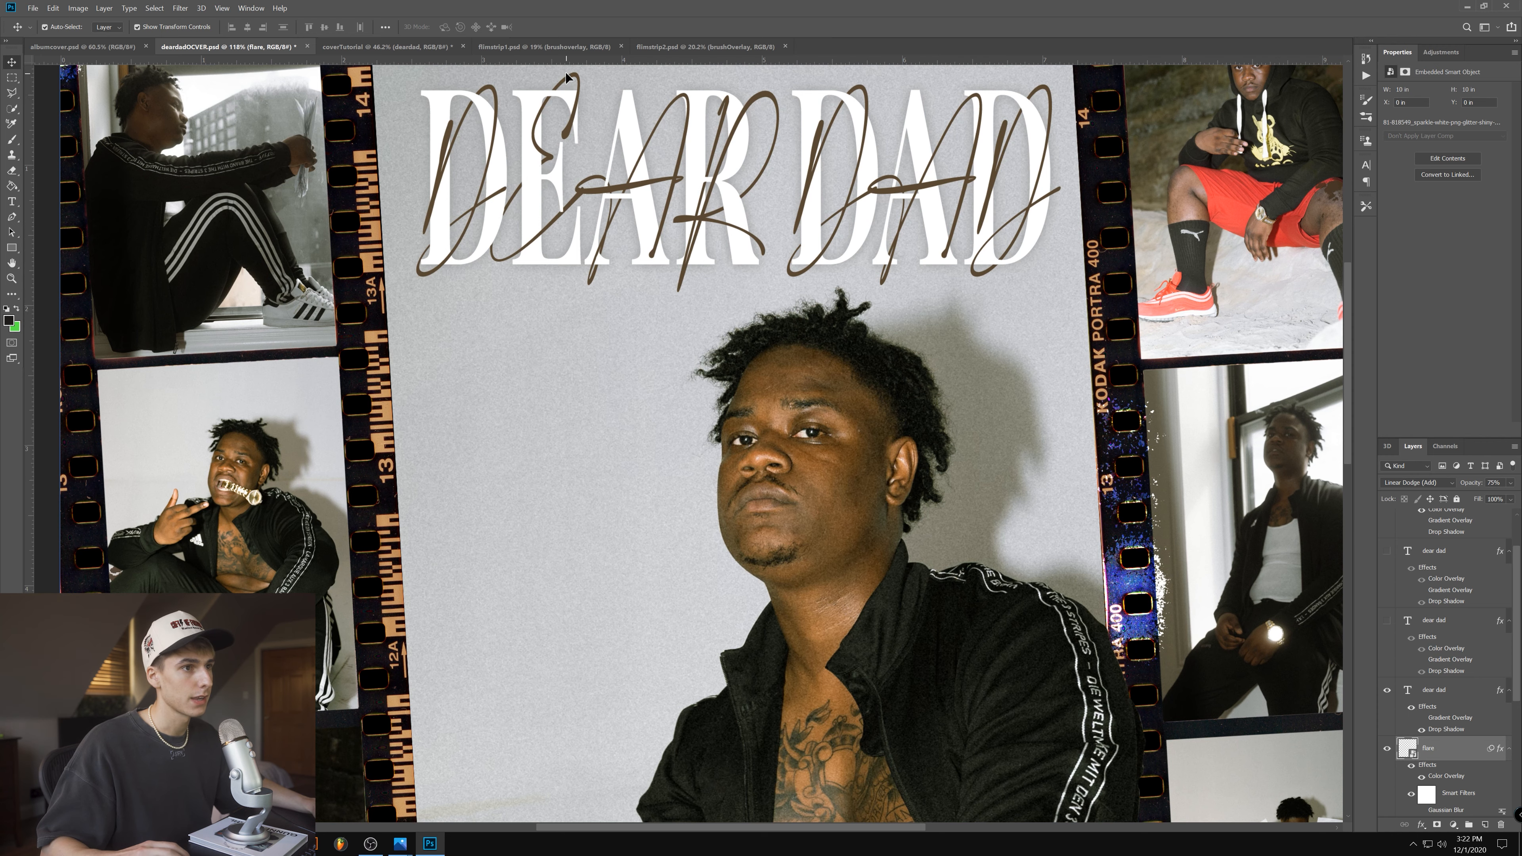
scroll(565, 72, up, 8)
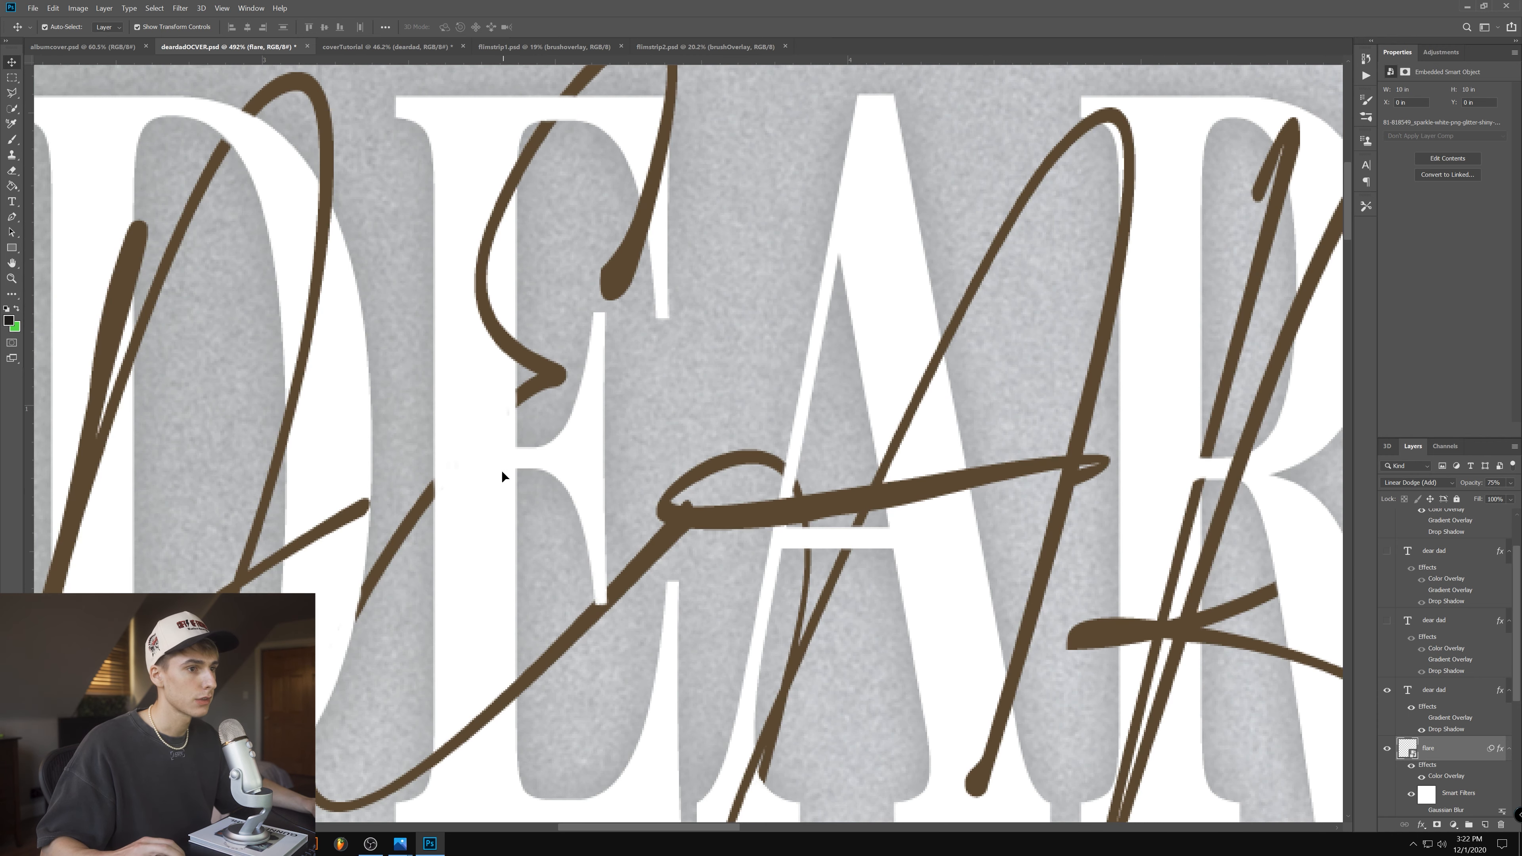
scroll(501, 470, down, 6)
key(ctrl+Tab)
drag(723, 125, 718, 135)
key(ctrl+j)
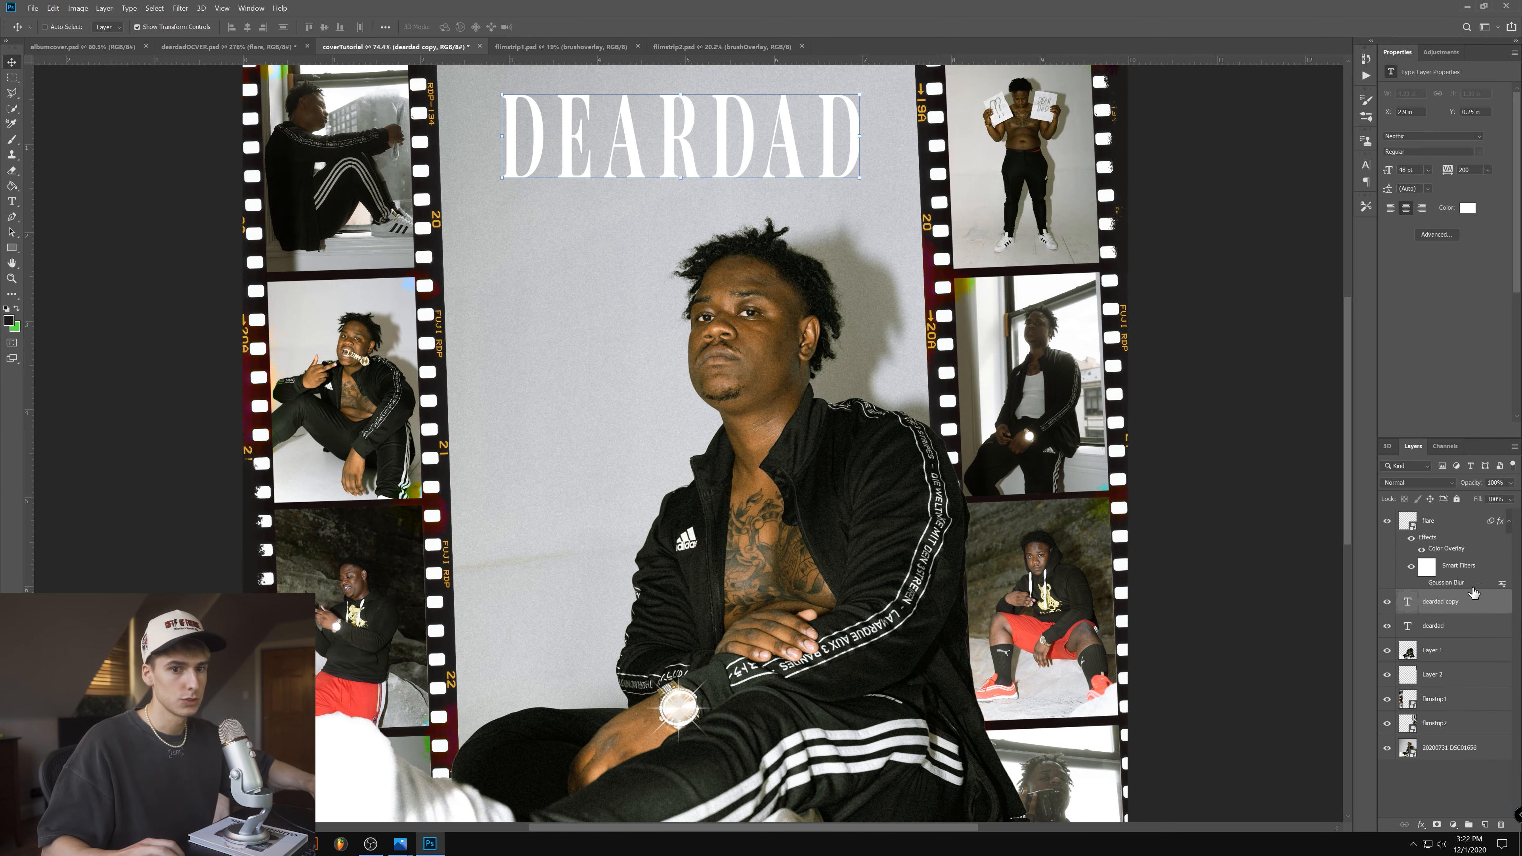
- Change the duplicated title's font to Amalfi Coast and set it in all caps
double_click(1408, 601)
click(147, 28)
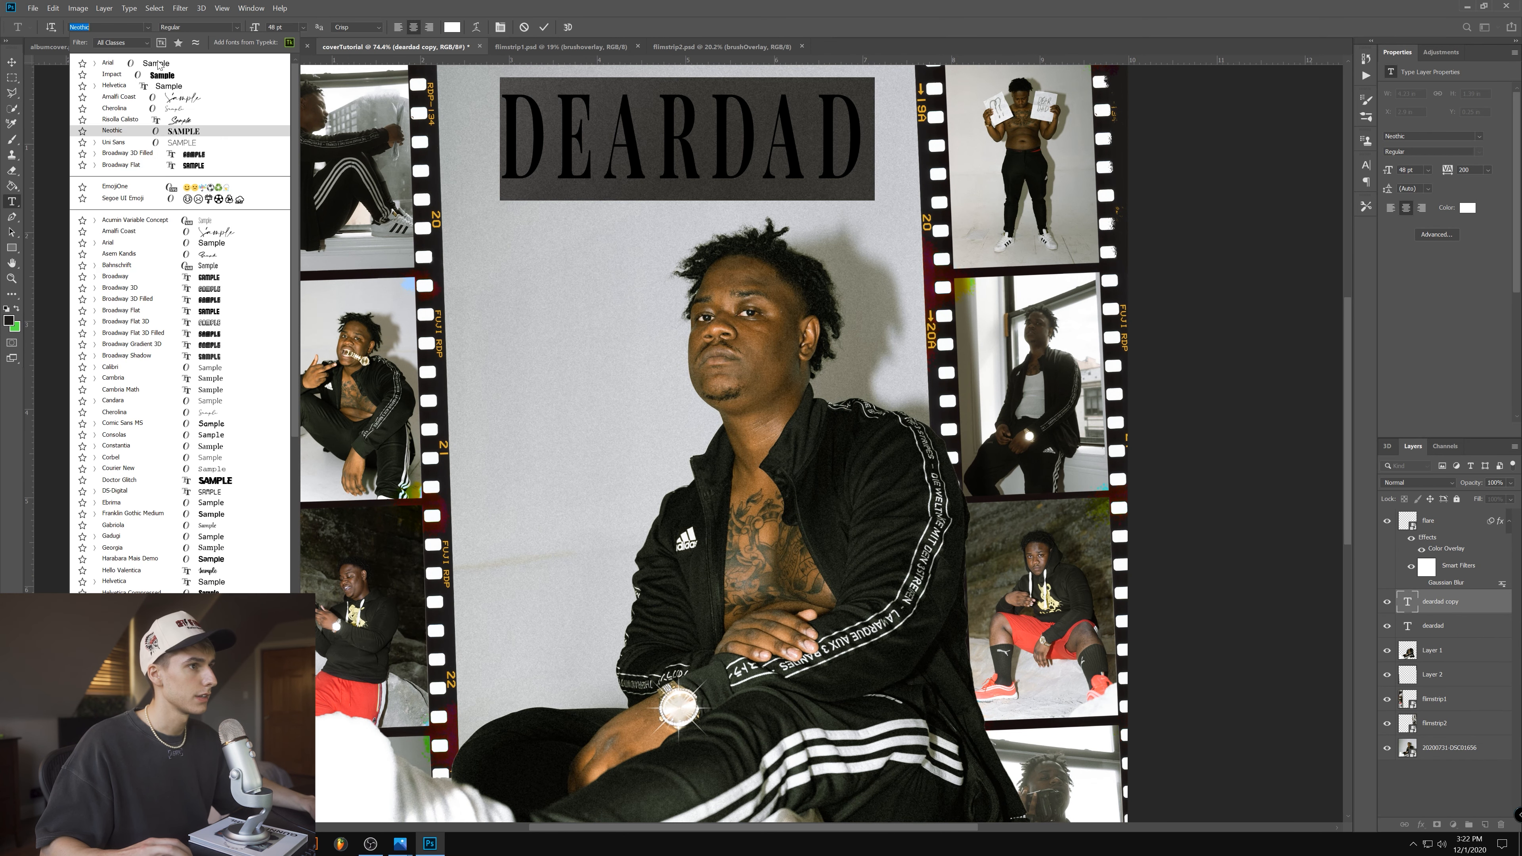
click(216, 98)
click(1450, 236)
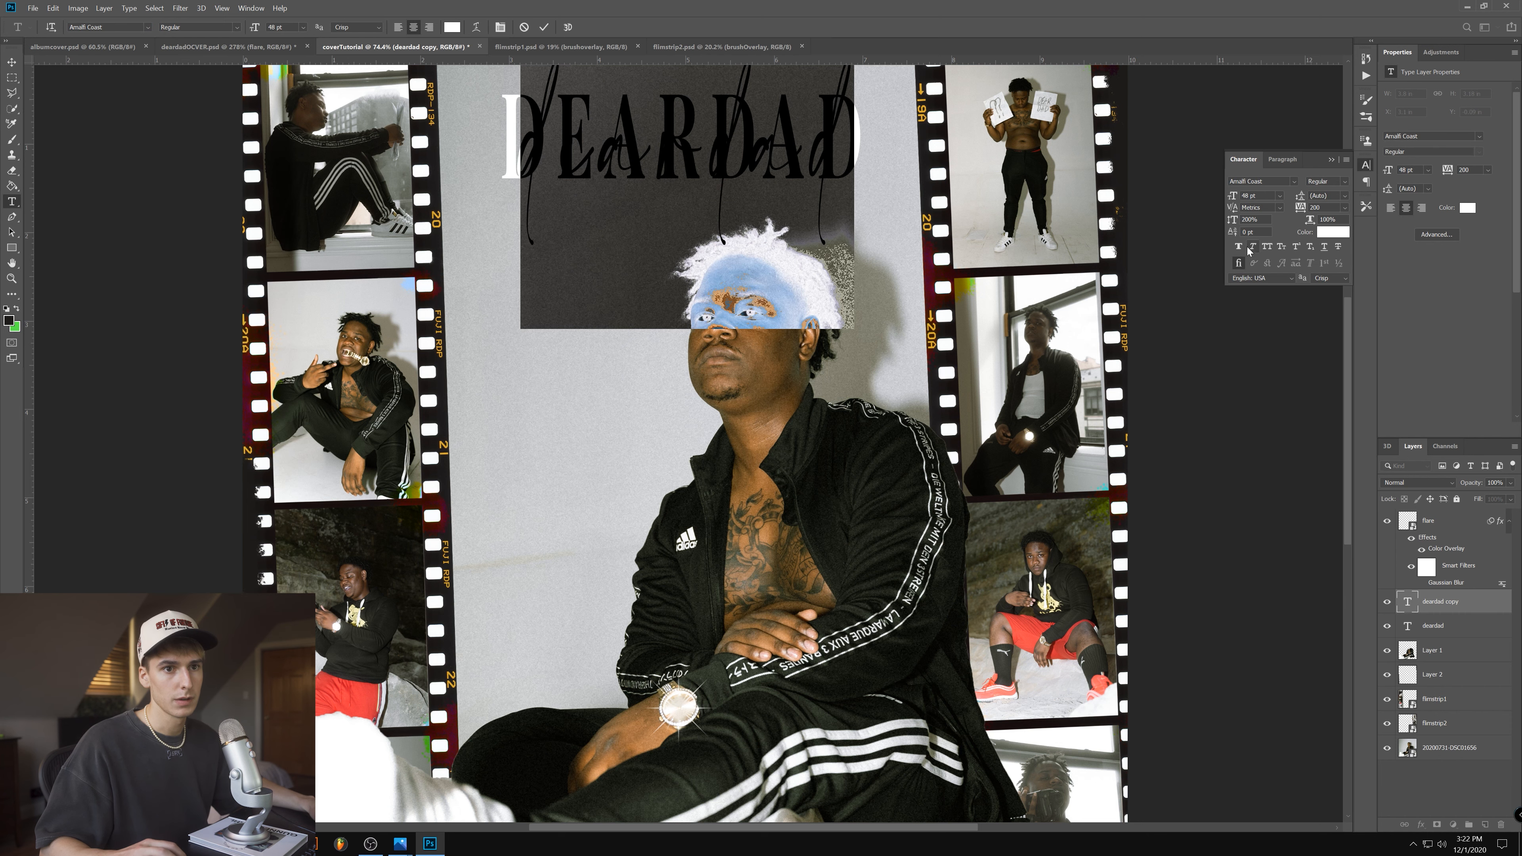
click(1267, 248)
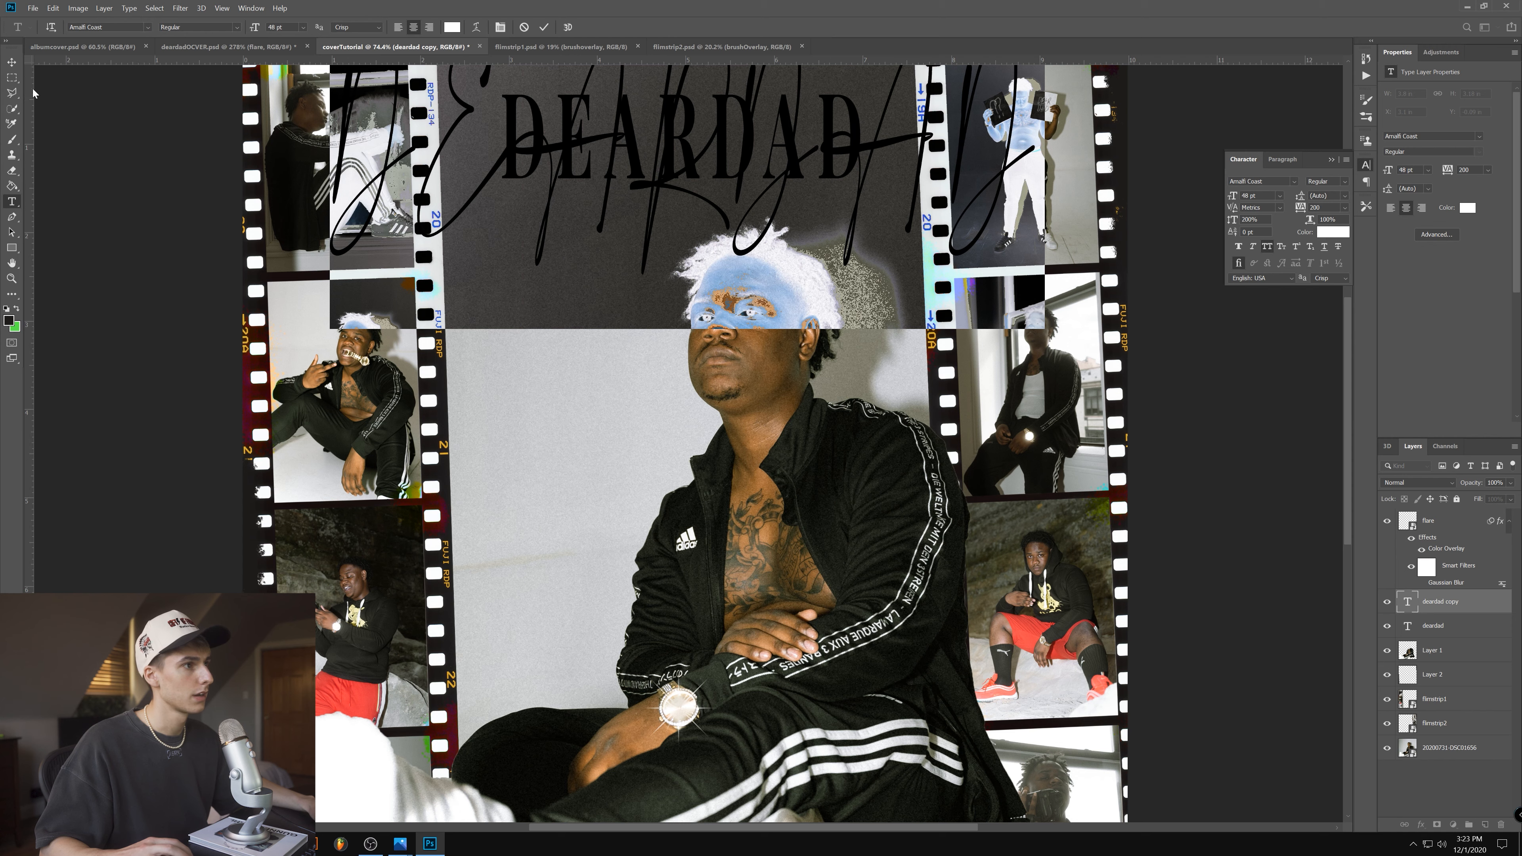
- Scale the script DEARDAD text down to 24.09 pt so it overlays the serif title
key(ctrl+Return)
drag(1023, 269, 954, 292)
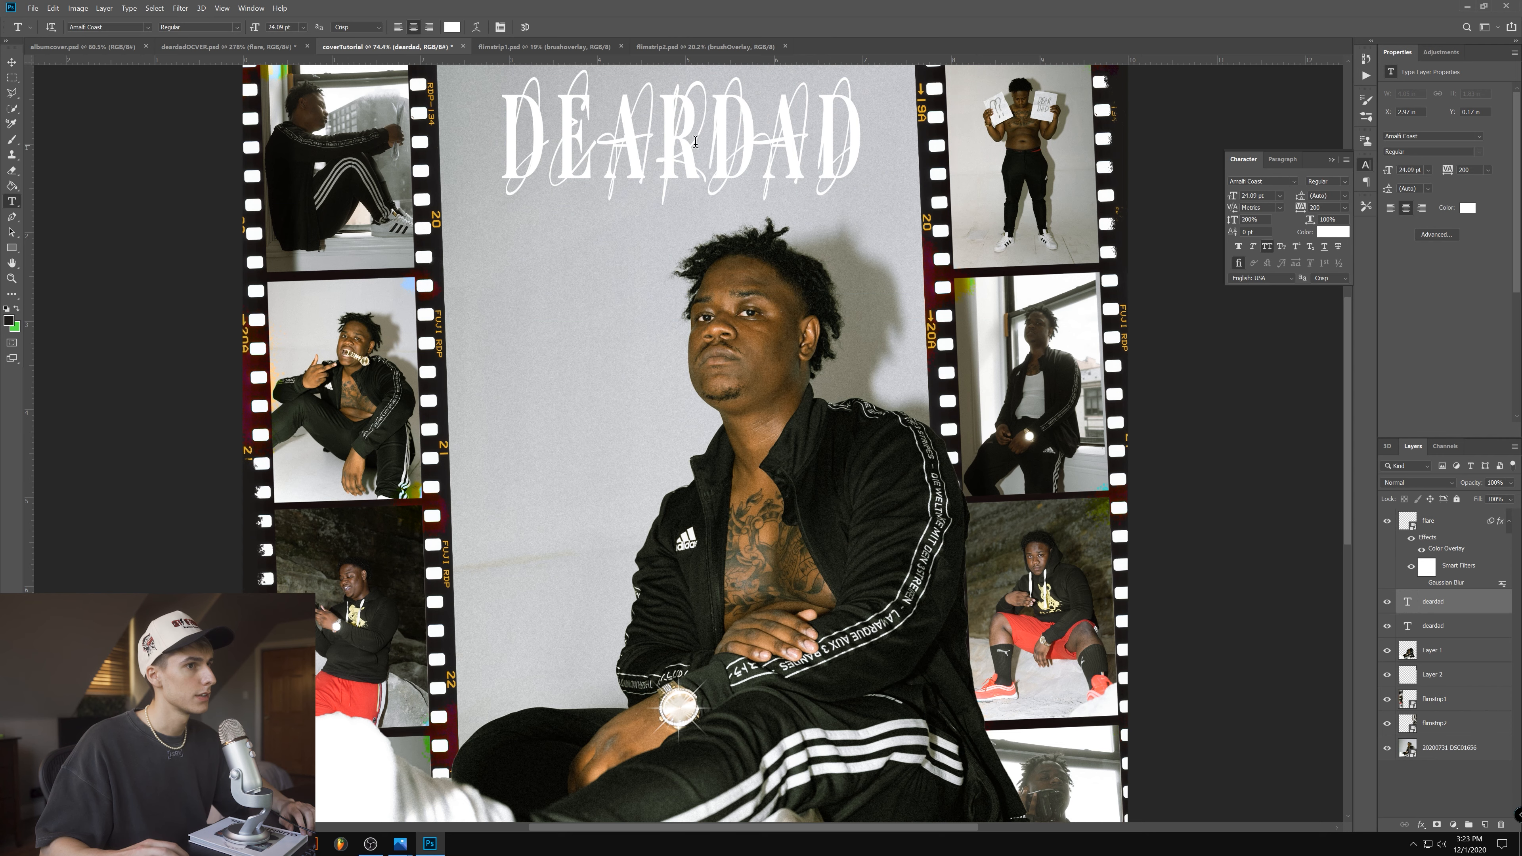
click(698, 139)
click(148, 28)
click(148, 29)
- Recolour the script DEARDAD text dark brown
click(1460, 631)
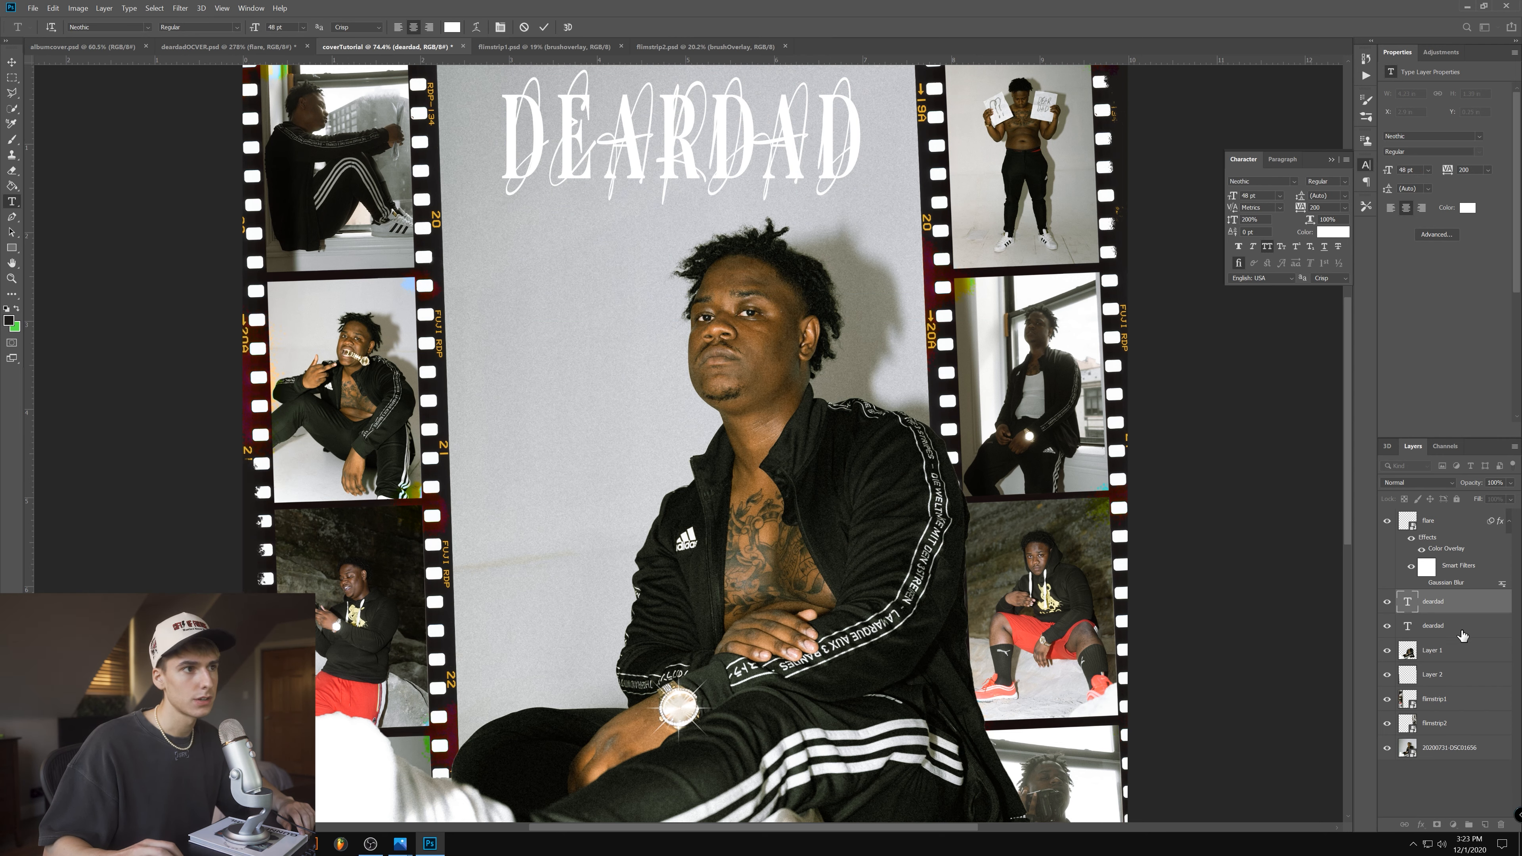
click(621, 151)
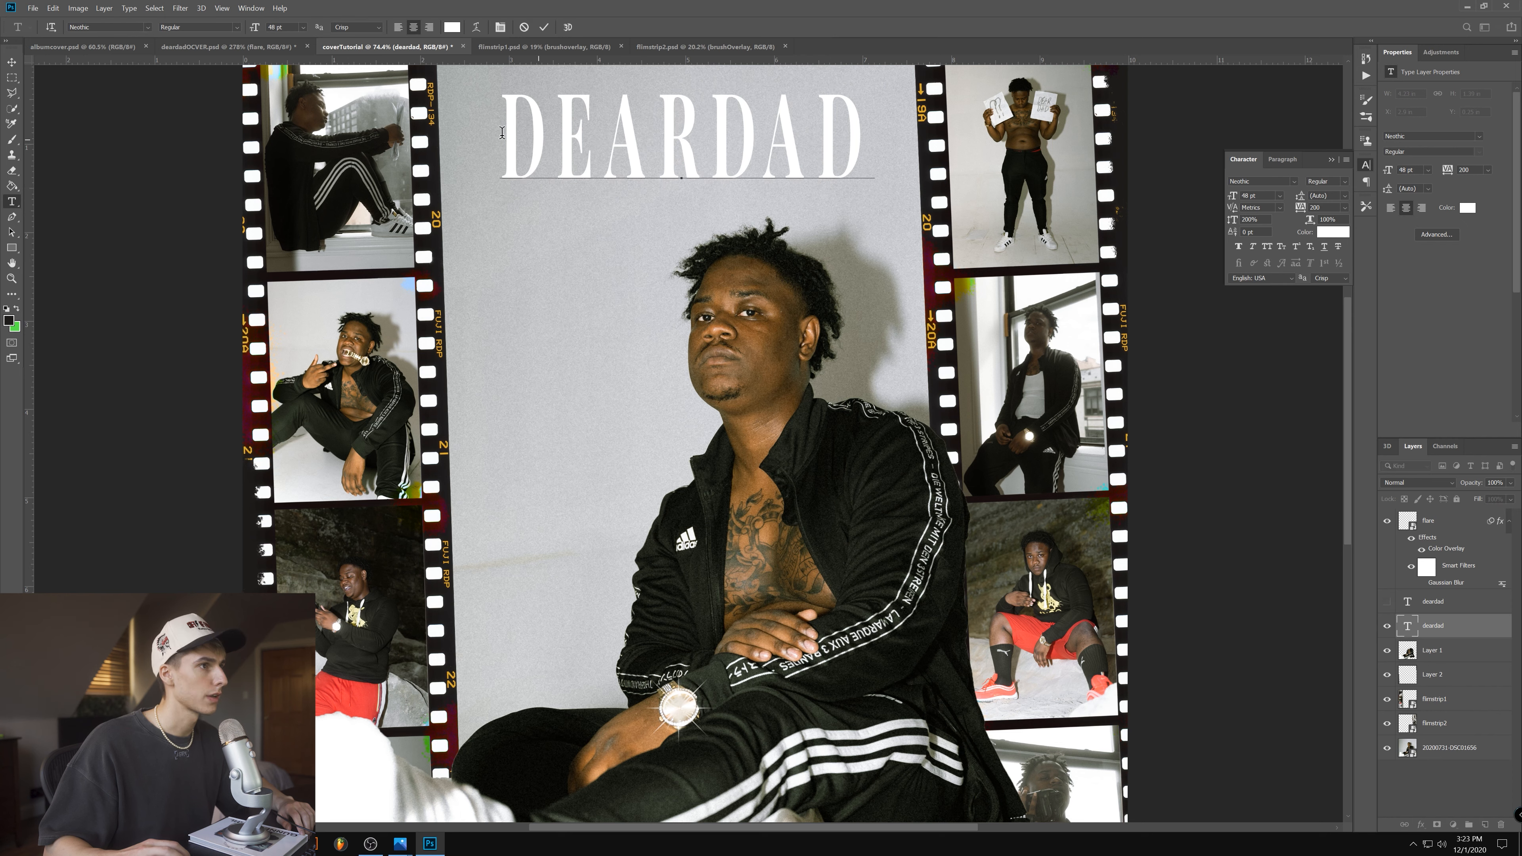
click(1386, 601)
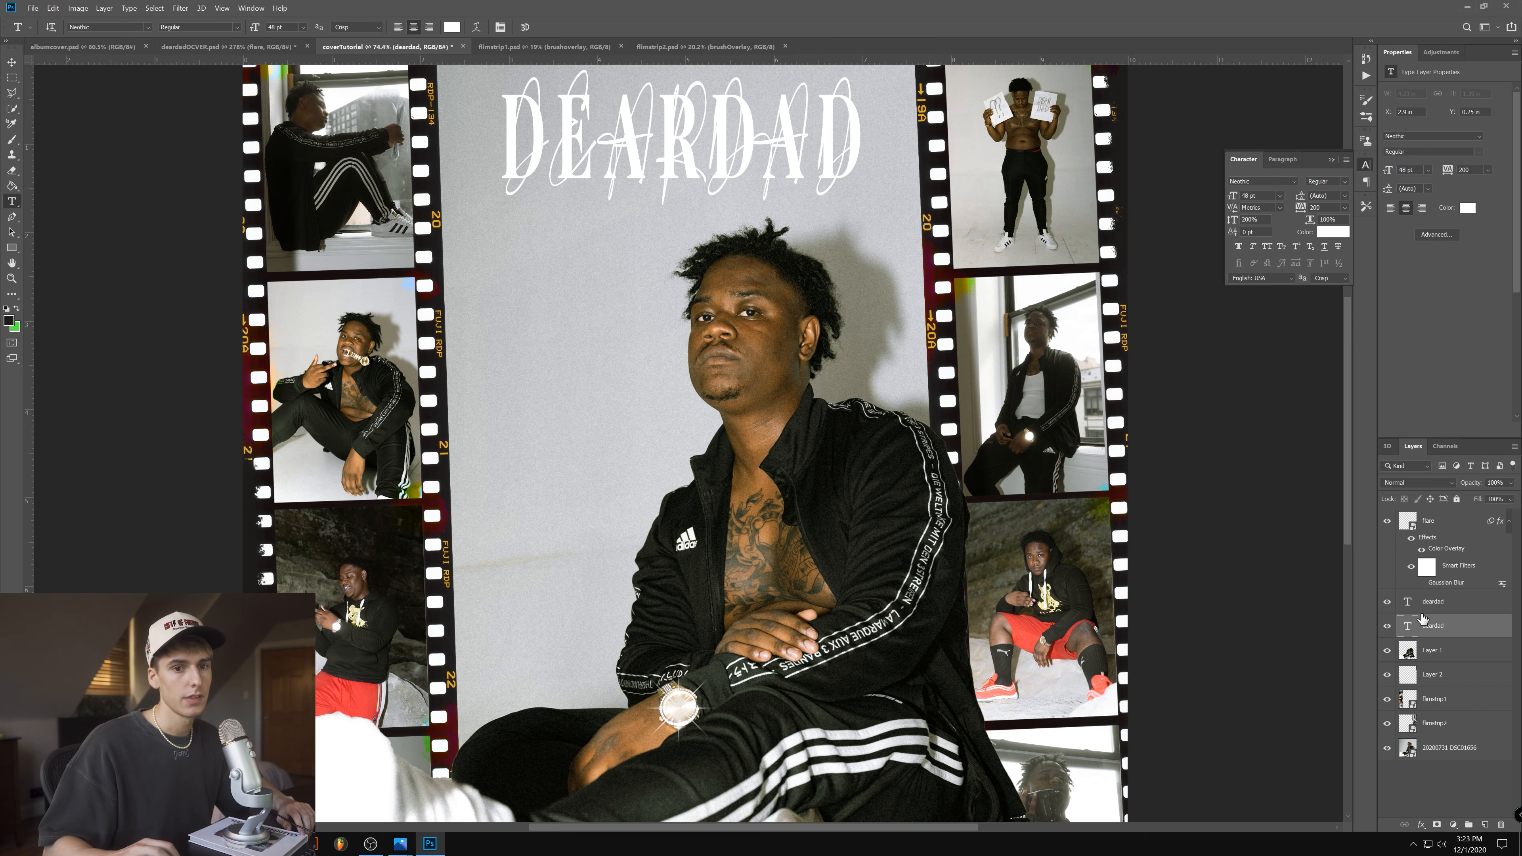
click(1450, 602)
double_click(708, 145)
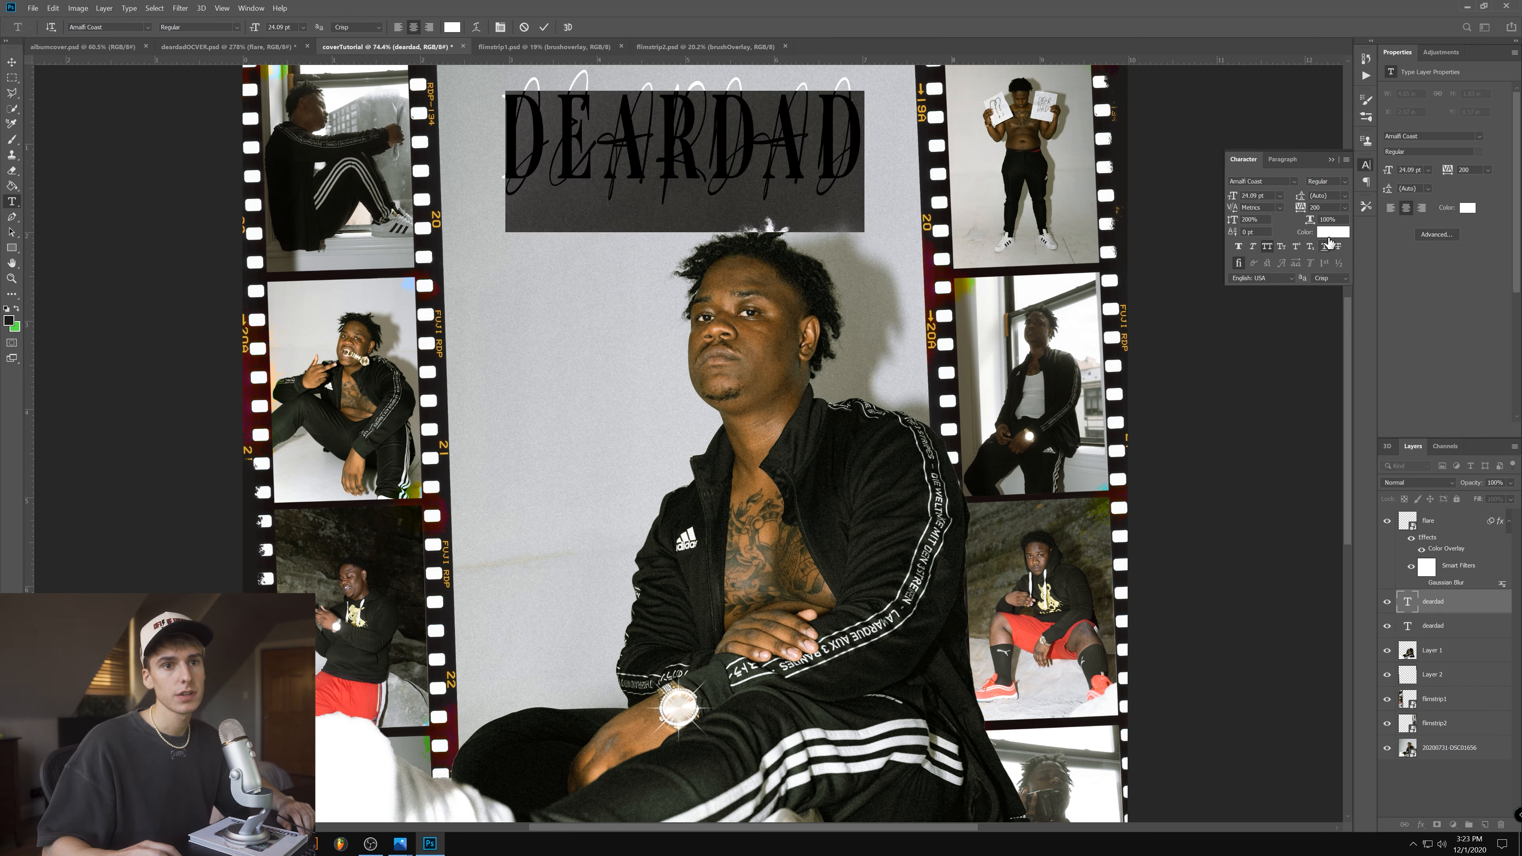
click(1331, 232)
click(444, 389)
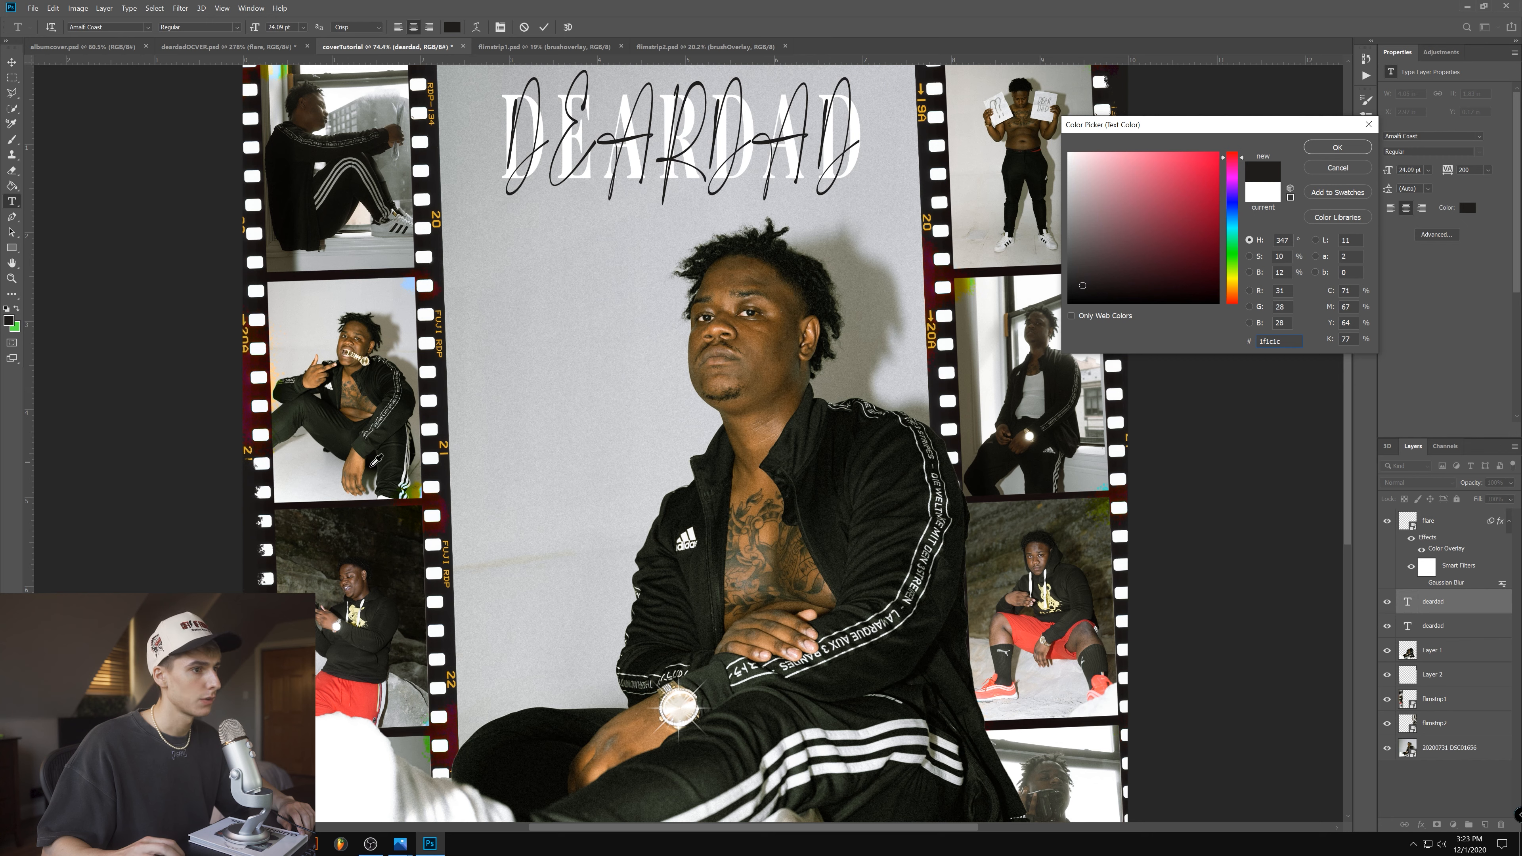
drag(1087, 278, 1083, 274)
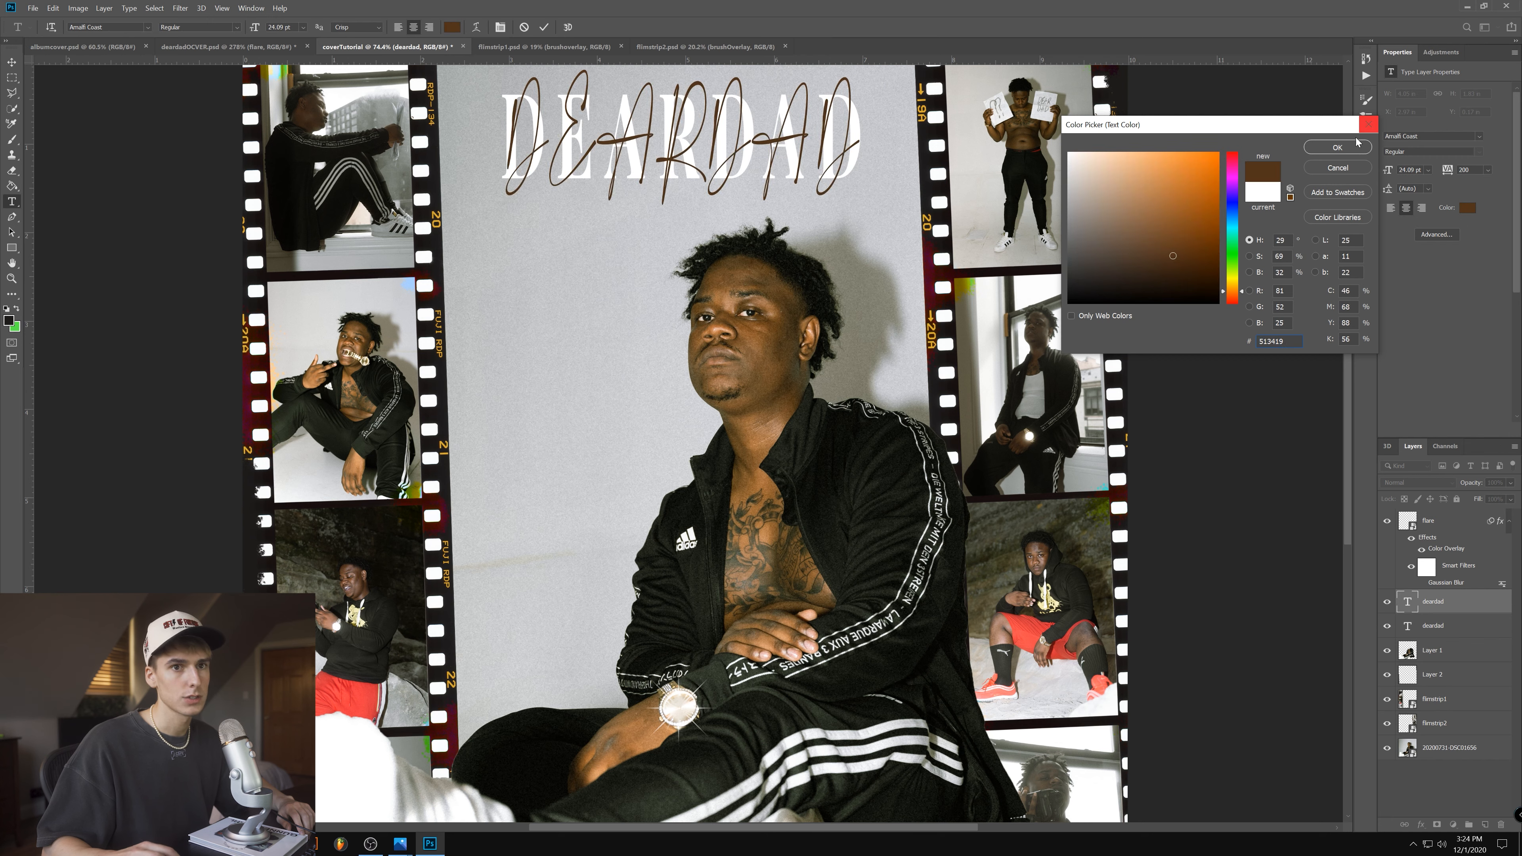
click(1347, 147)
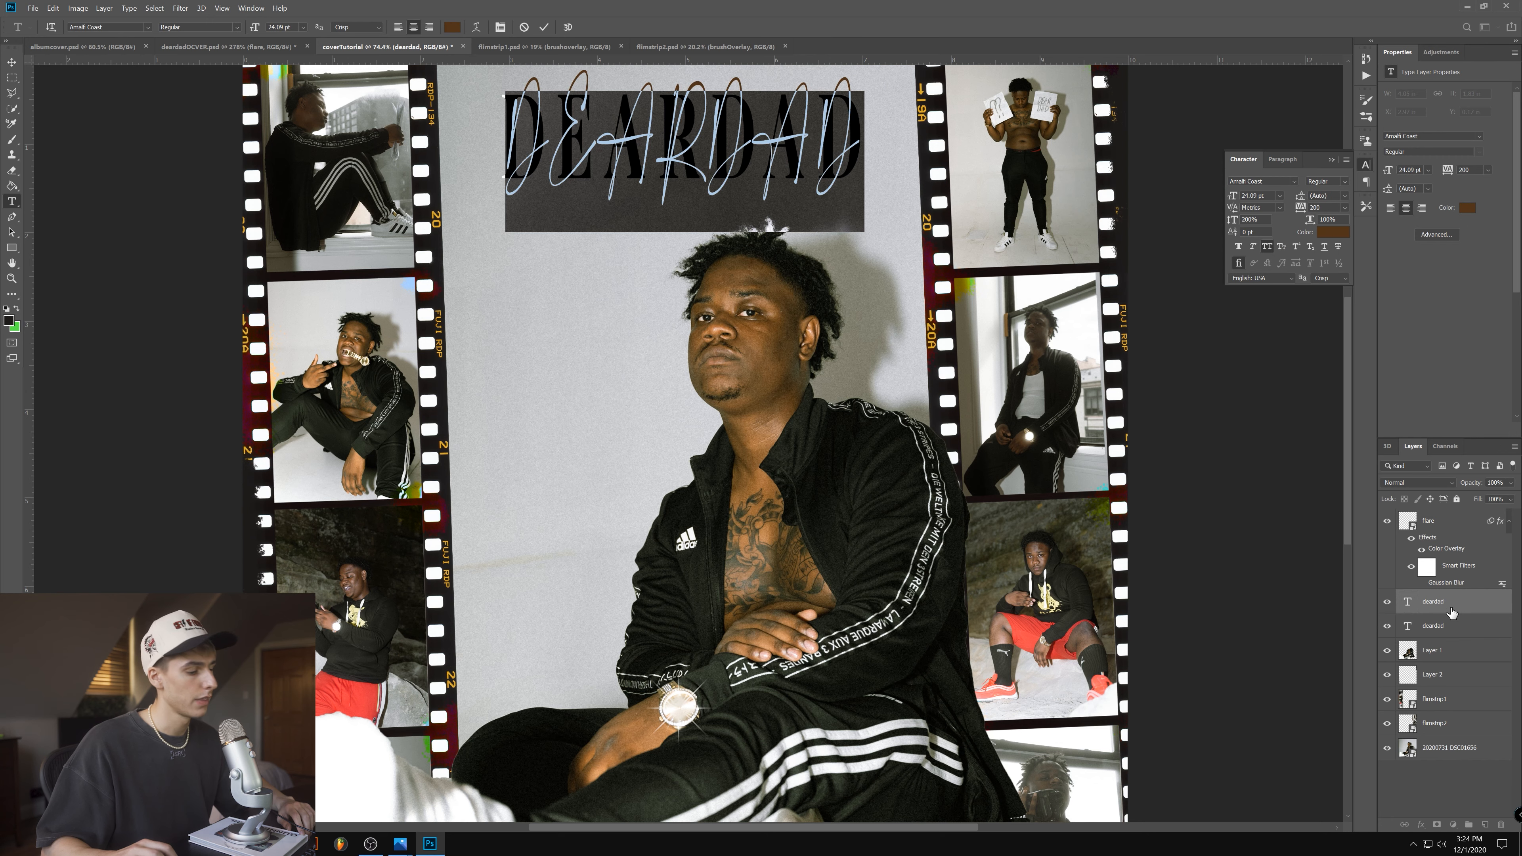
- Add a black drop shadow with 50% opacity and 32 px size to the white serif DEARDAD layer
click(20, 64)
double_click(1477, 625)
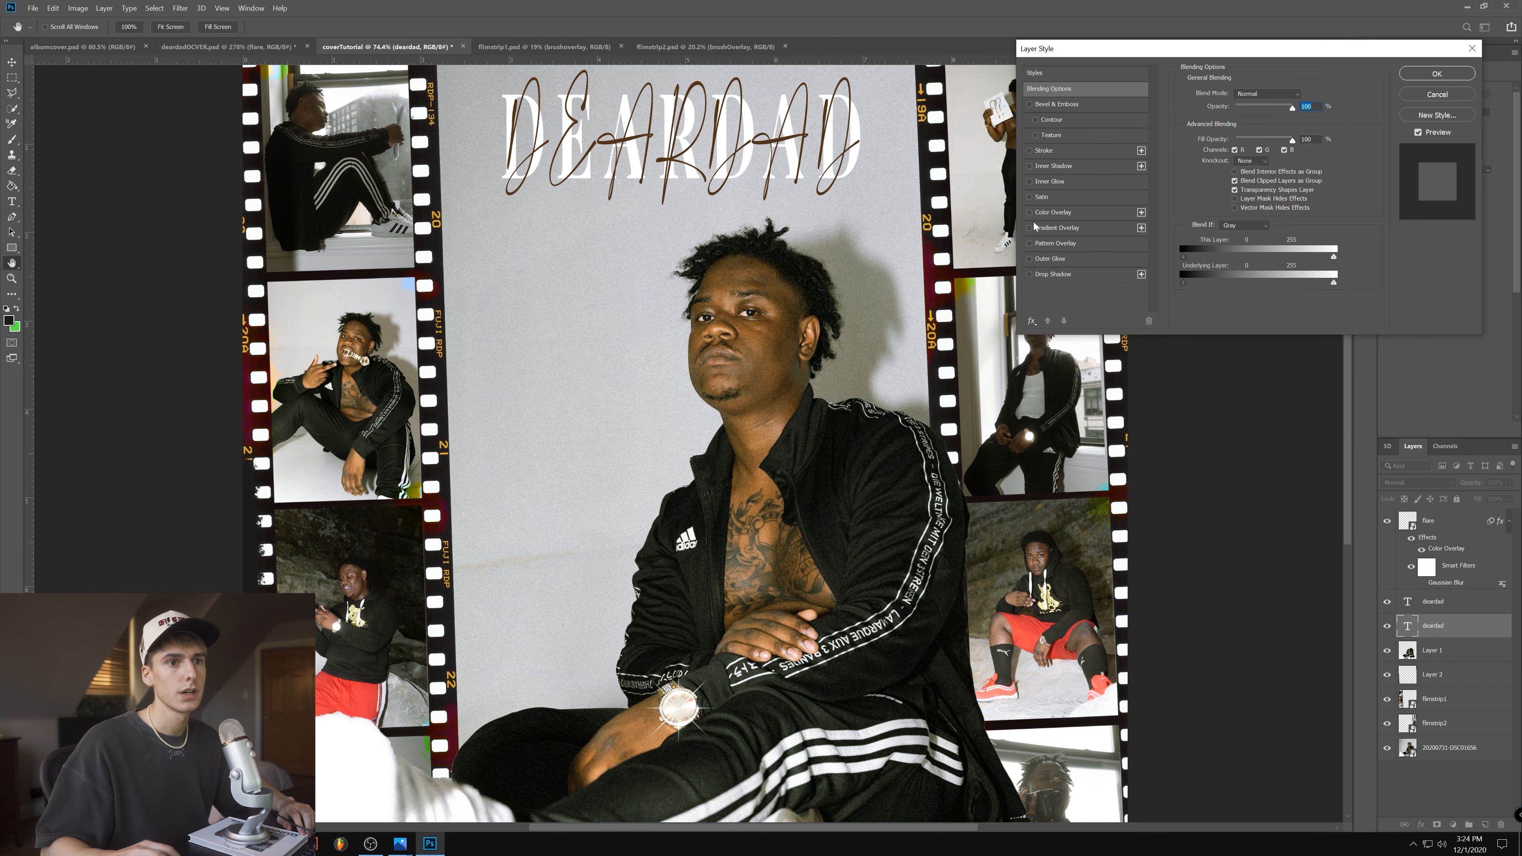
click(1029, 274)
click(1053, 274)
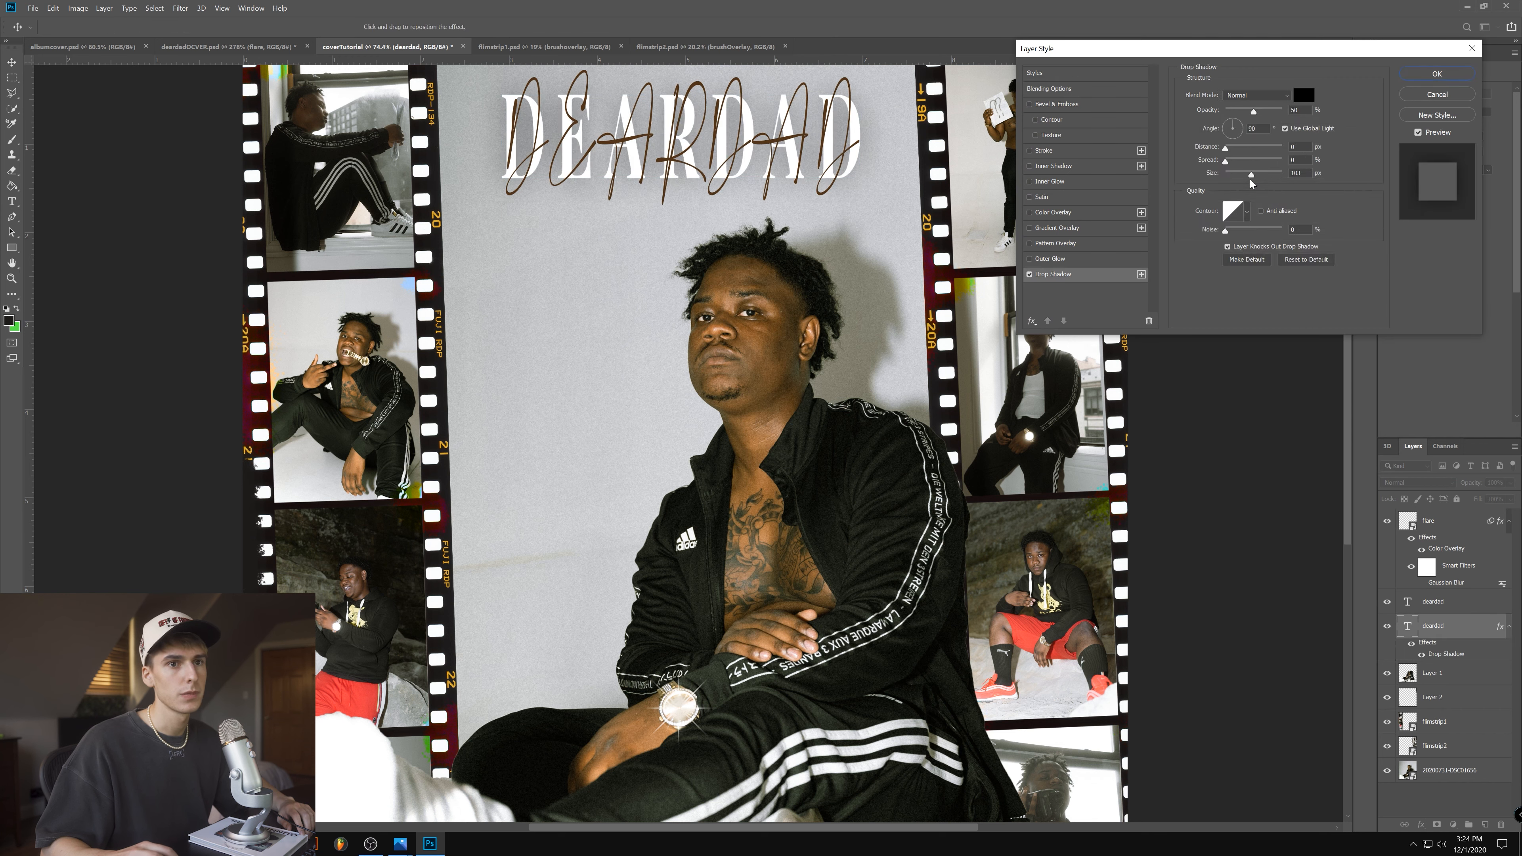
drag(1249, 176, 1236, 177)
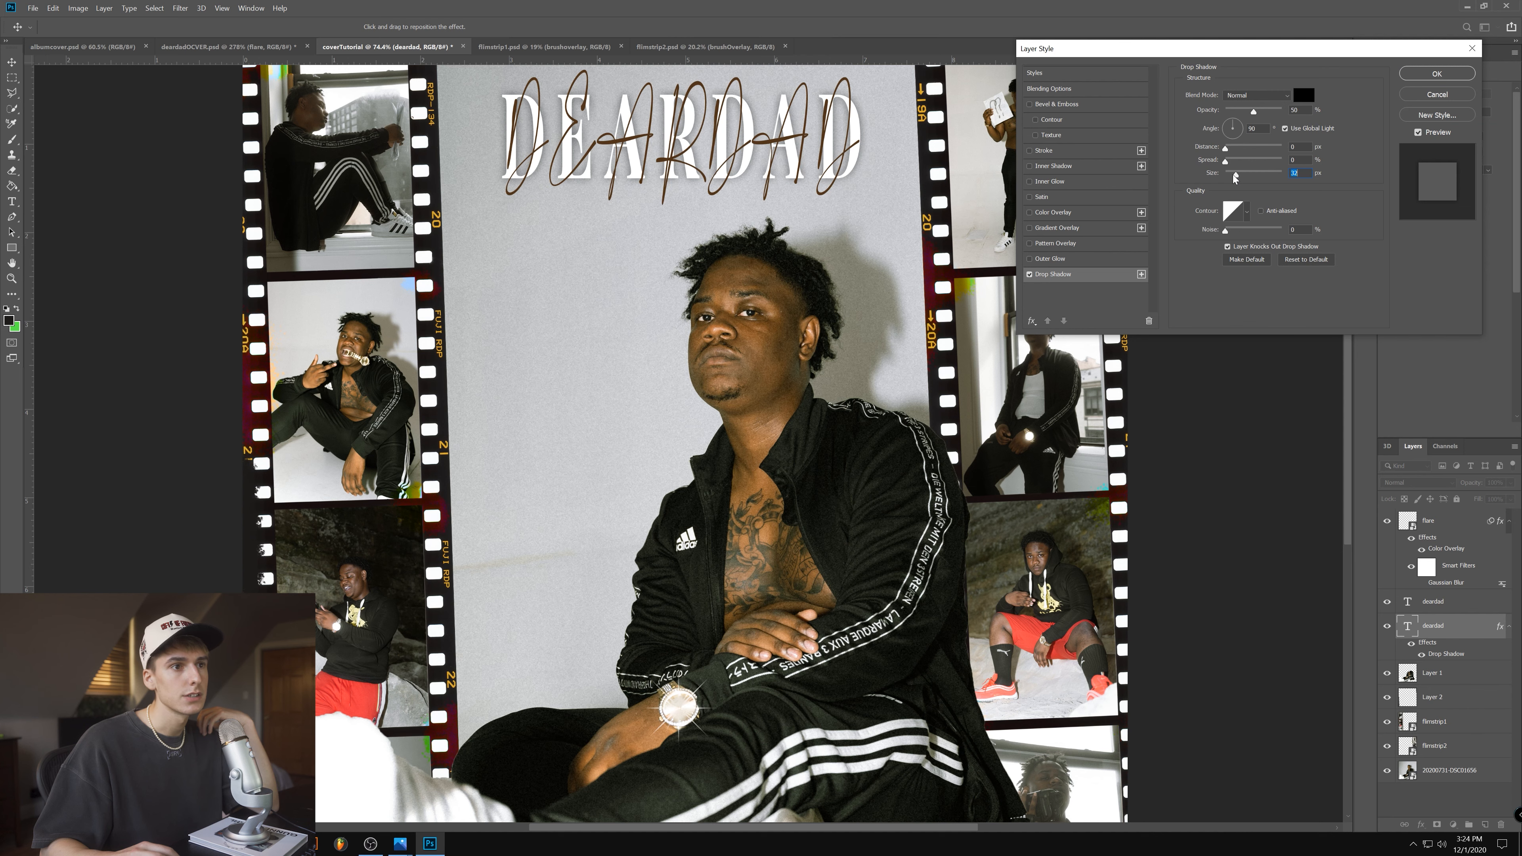
click(1437, 73)
- Rasterize the script DEARDAD layer and erase parts of its strokes where they cross the first serif D
right_click(1435, 601)
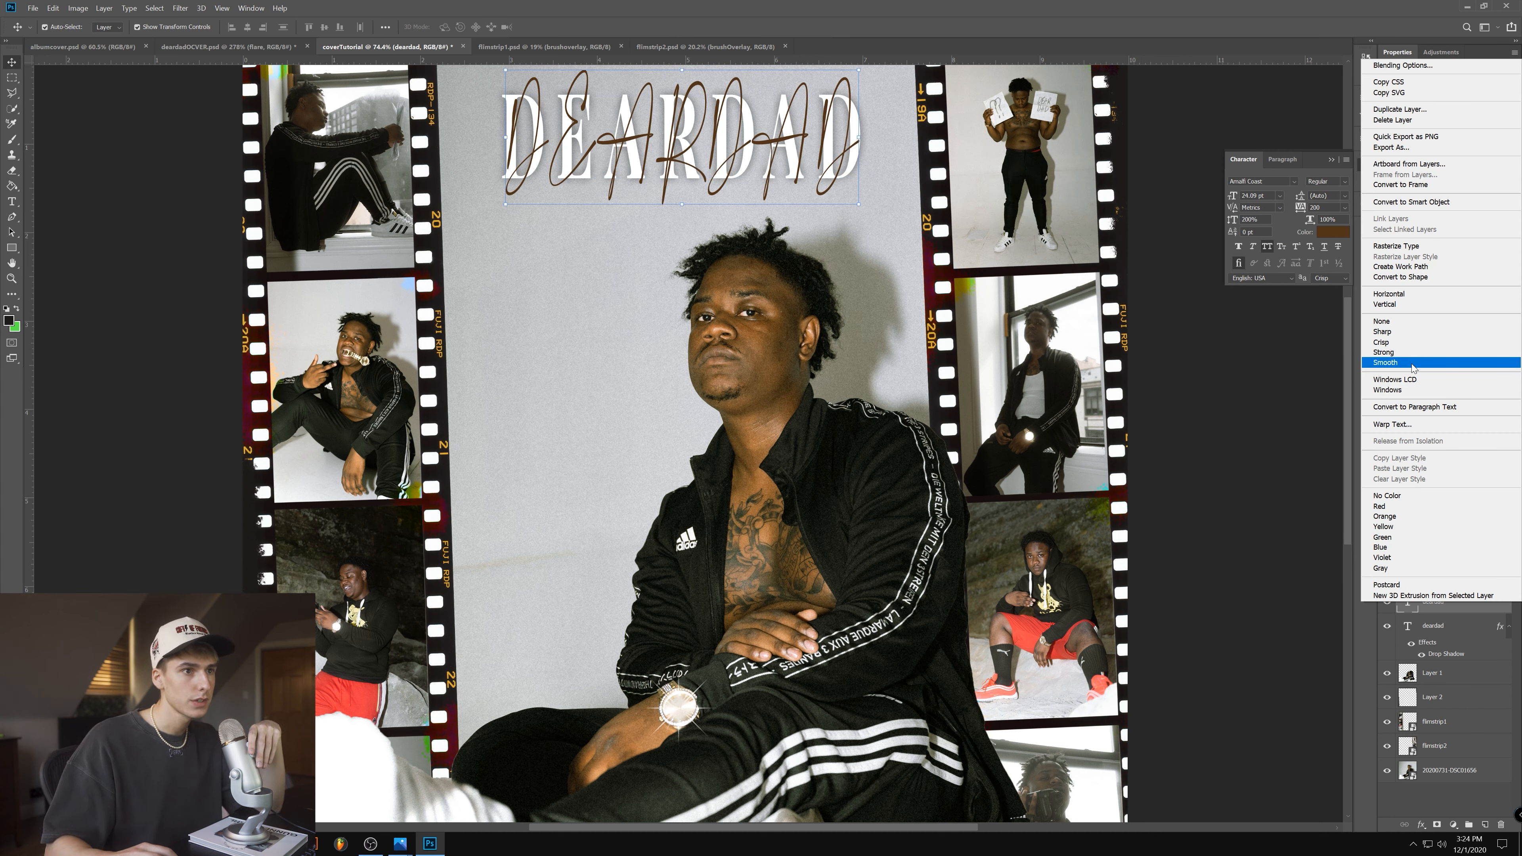
click(1414, 253)
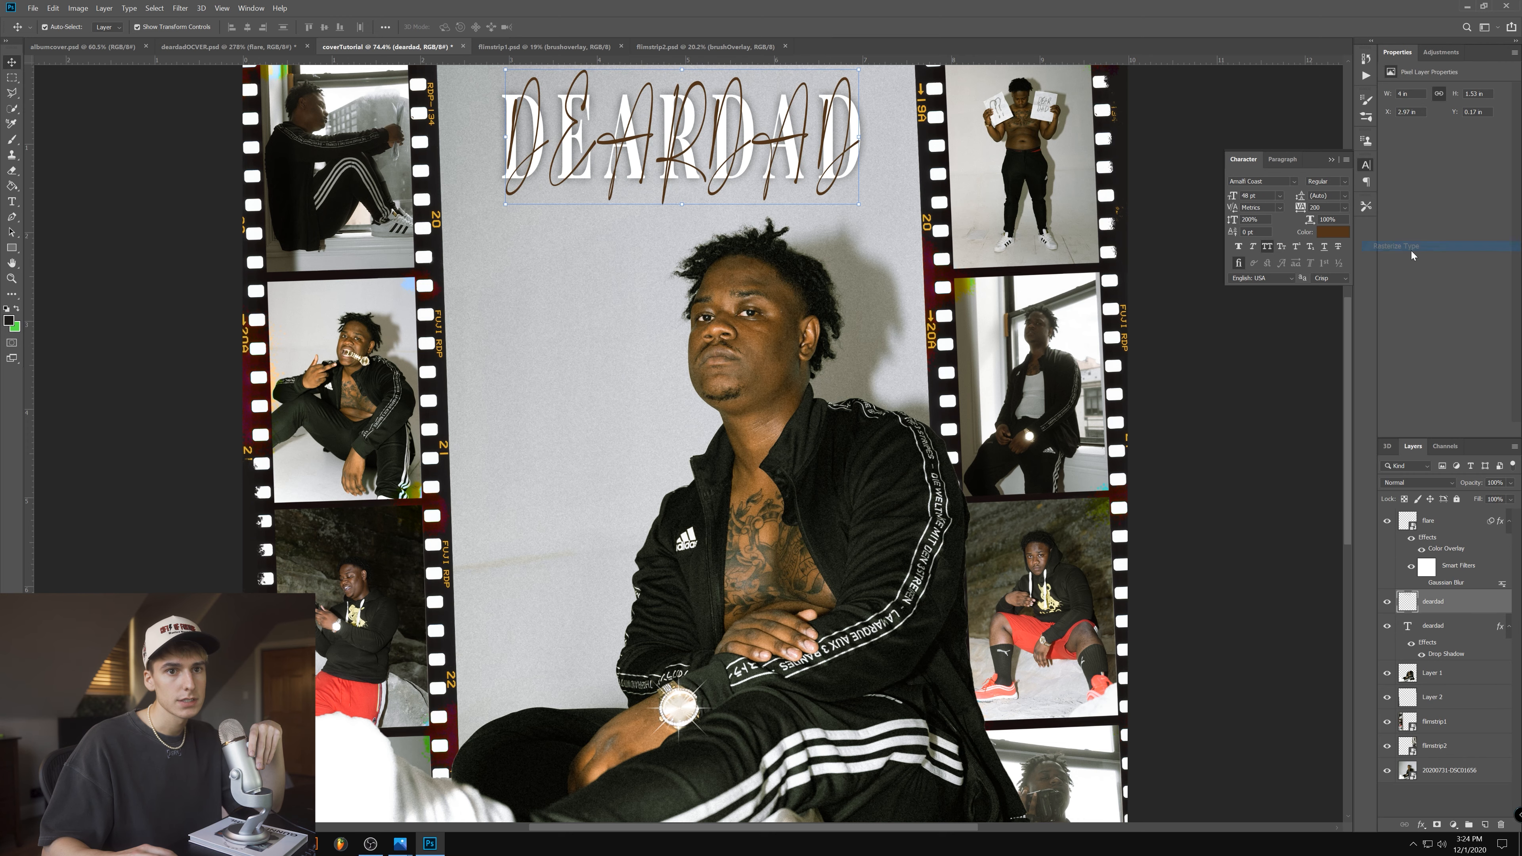
click(12, 171)
click(44, 170)
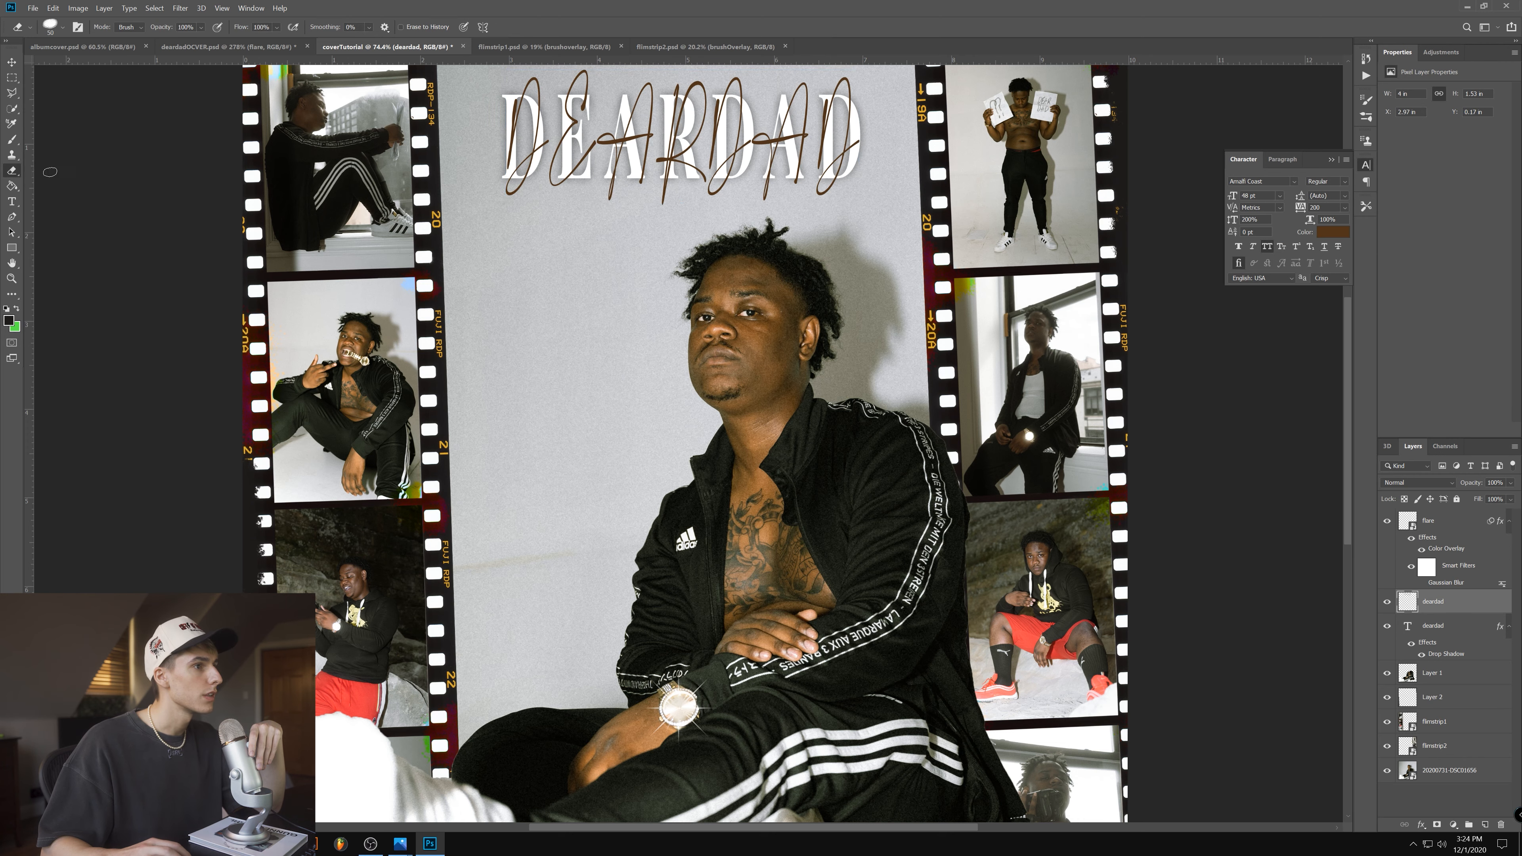
scroll(575, 159, up, 10)
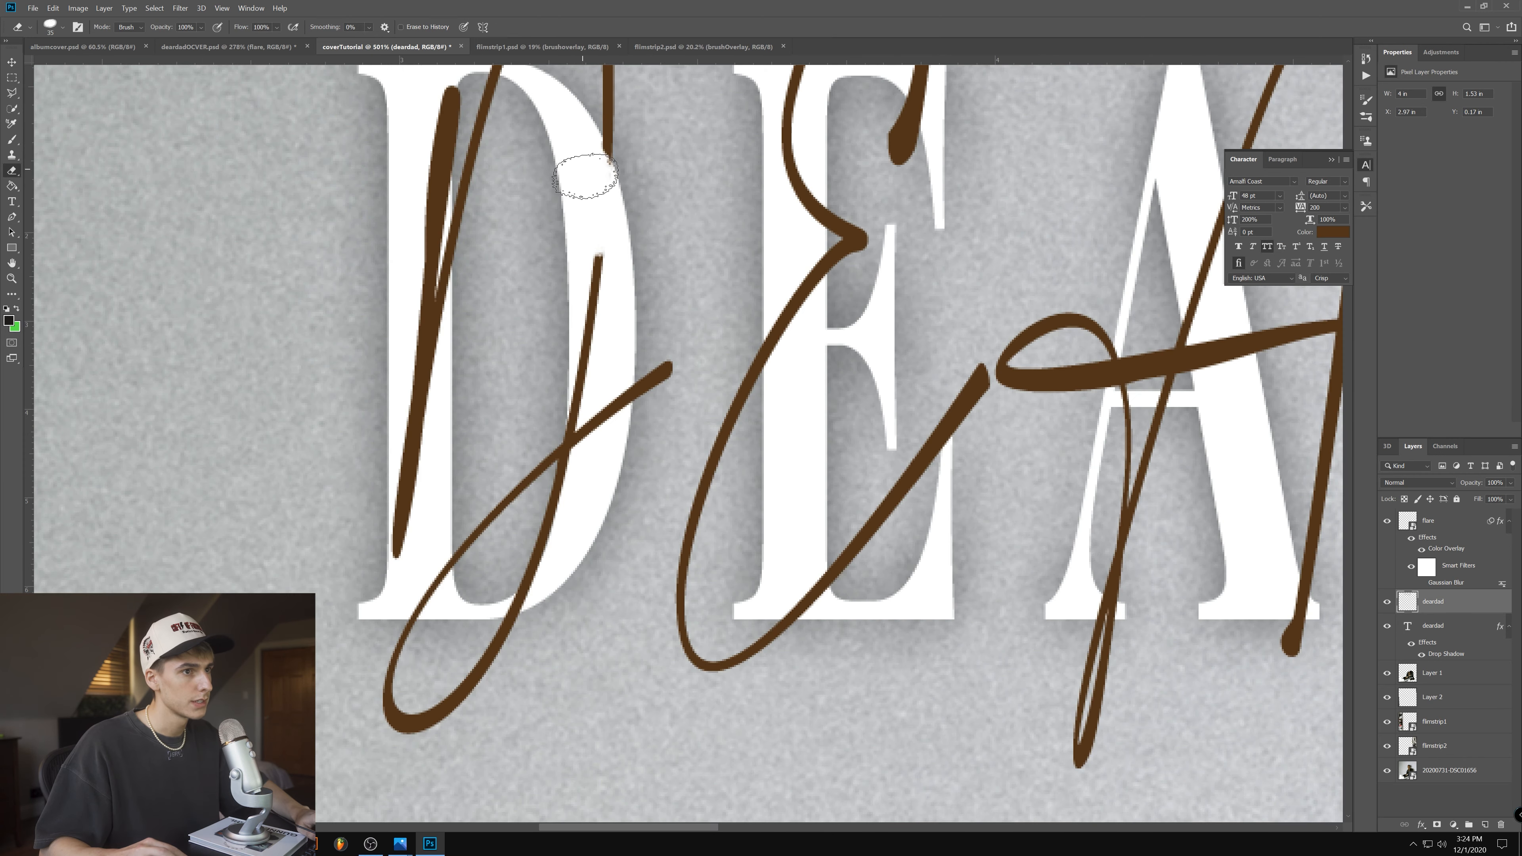
mouse_move(587, 179)
mouse_down()
mouse_move(539, 408)
mouse_move(556, 413)
mouse_up()
drag(423, 579, 411, 598)
key(bracketleft)
key(bracketleft)
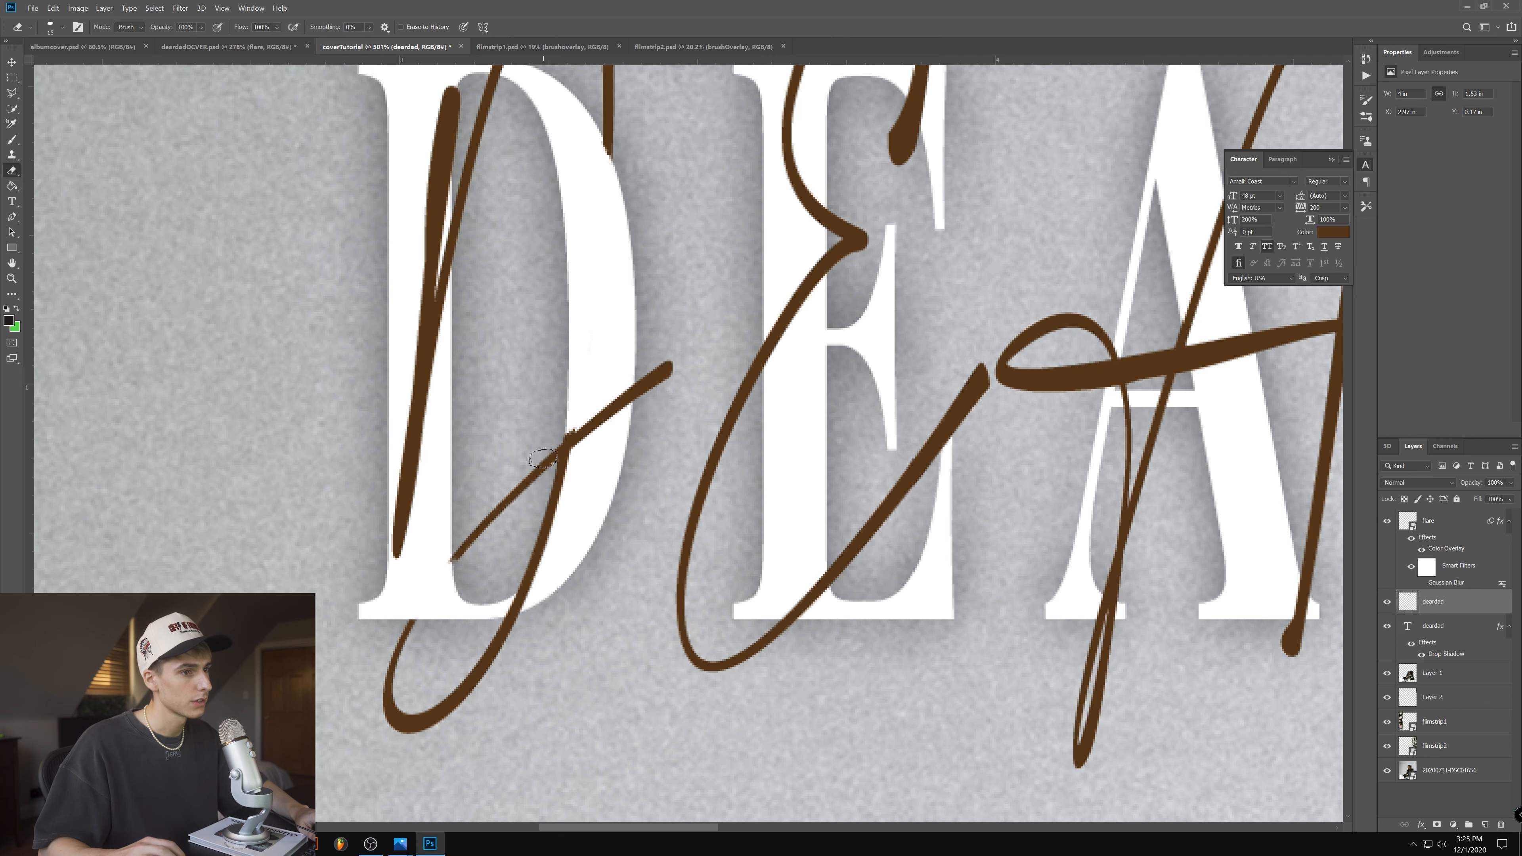
- With a smaller eraser, remove the section of script stroke that crosses the lower part of the serif E
scroll(576, 433, down, 3)
key(bracketleft)
key(bracketleft)
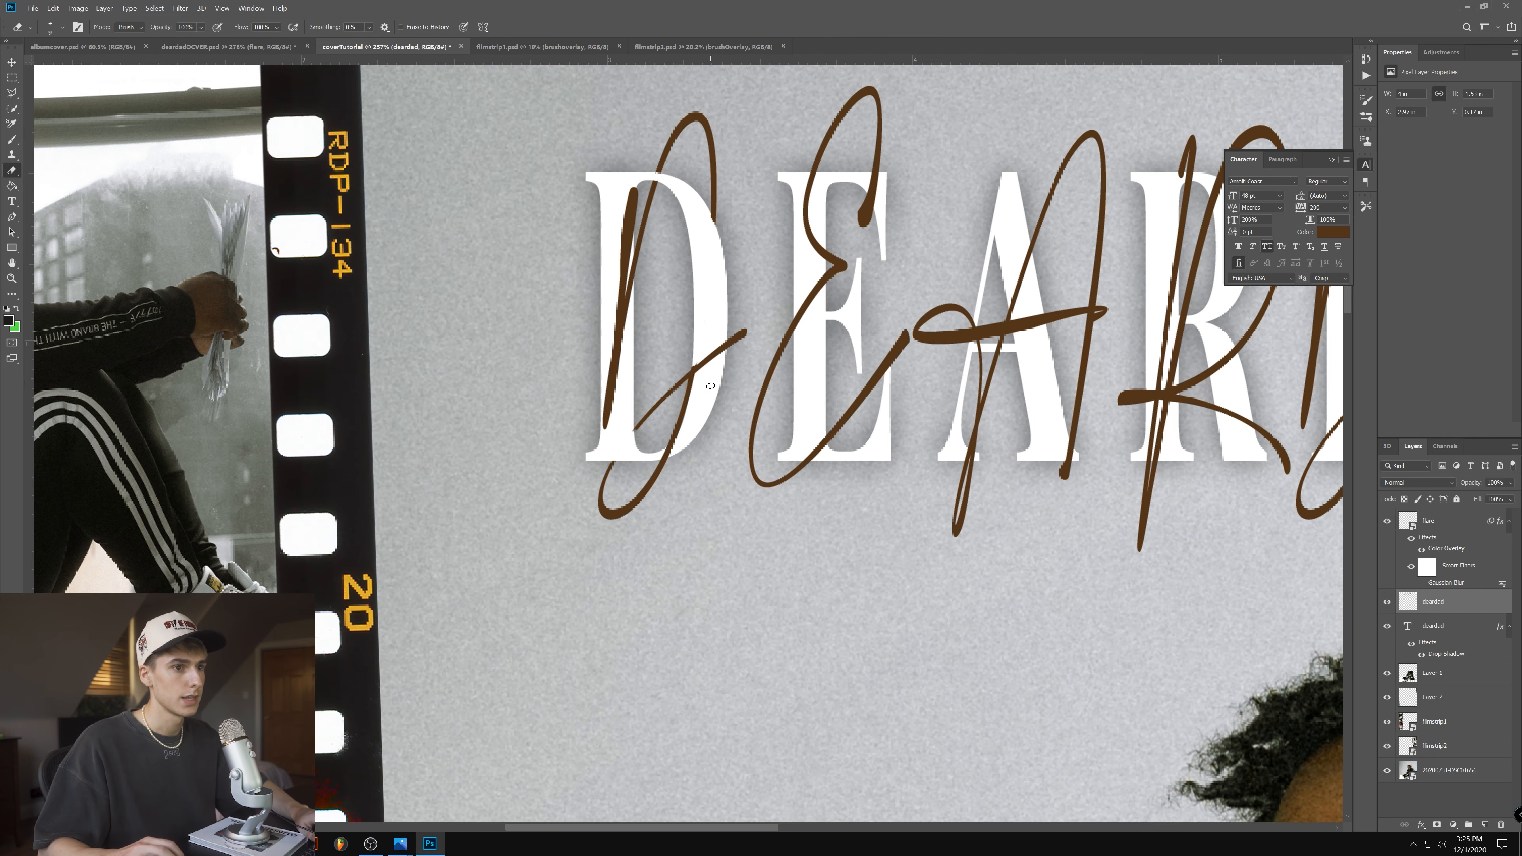
scroll(712, 375, down, 2)
scroll(964, 355, up, 8)
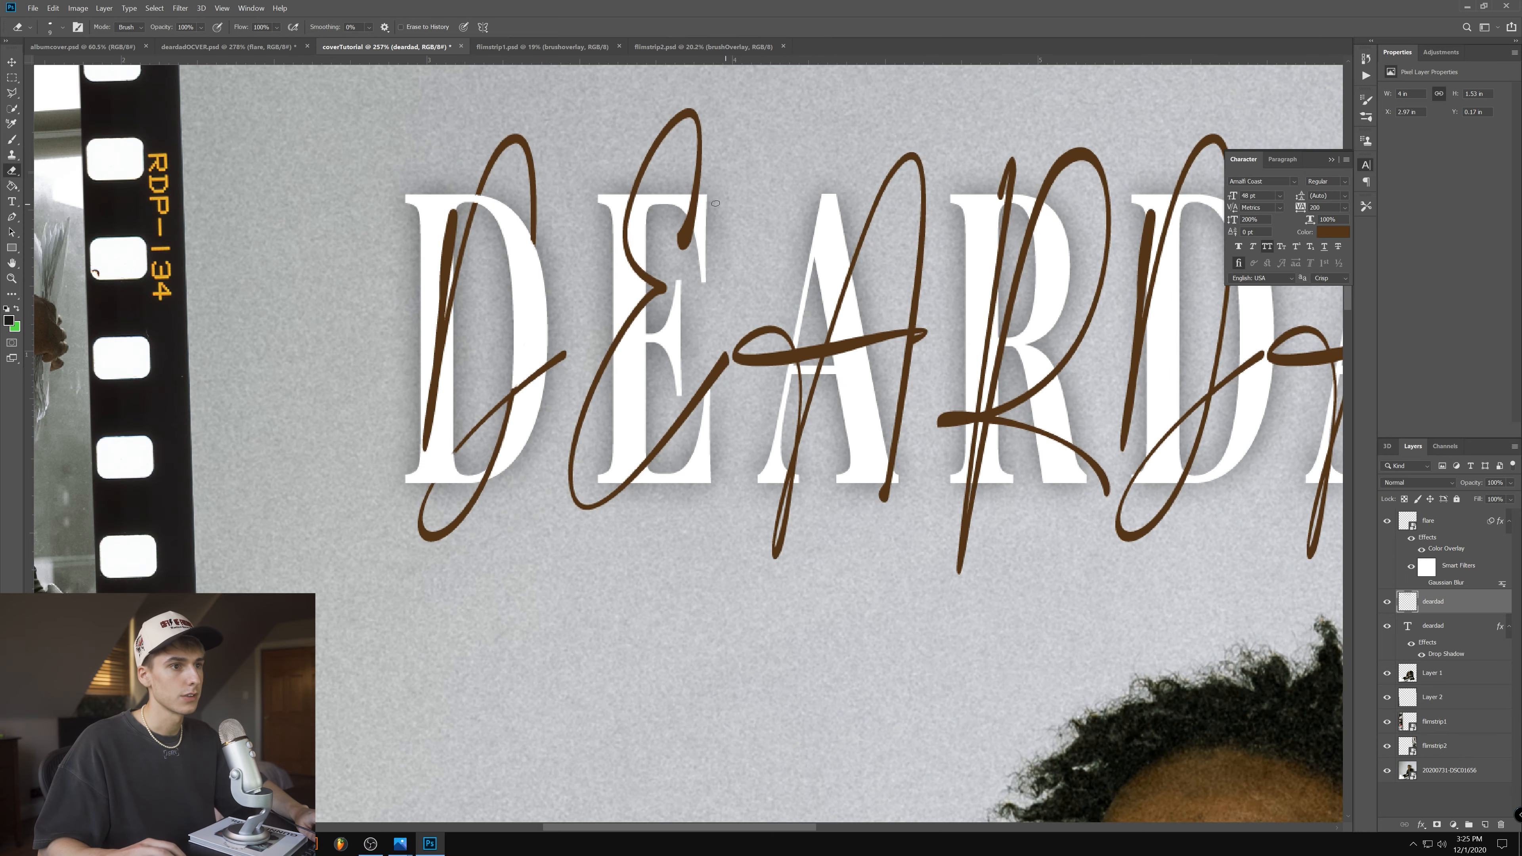
scroll(550, 403, down, 4)
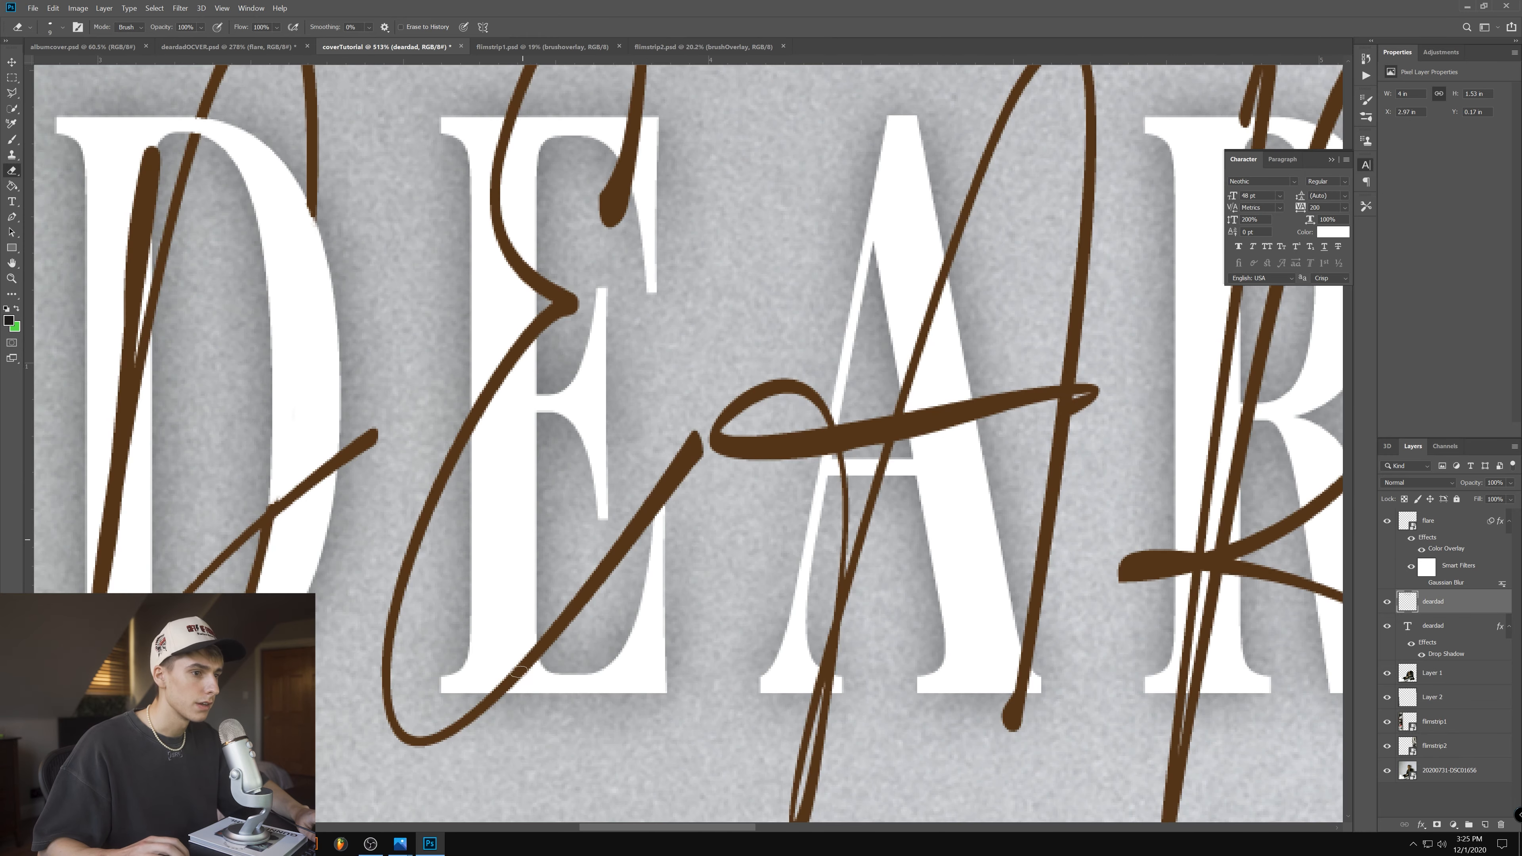
scroll(533, 717, up, 7)
mouse_move(513, 557)
mouse_down()
mouse_move(537, 607)
mouse_move(522, 523)
mouse_move(521, 598)
mouse_move(501, 588)
mouse_move(489, 621)
mouse_move(430, 641)
mouse_move(442, 676)
mouse_up()
scroll(503, 383, down, 5)
scroll(471, 66, down, 1)
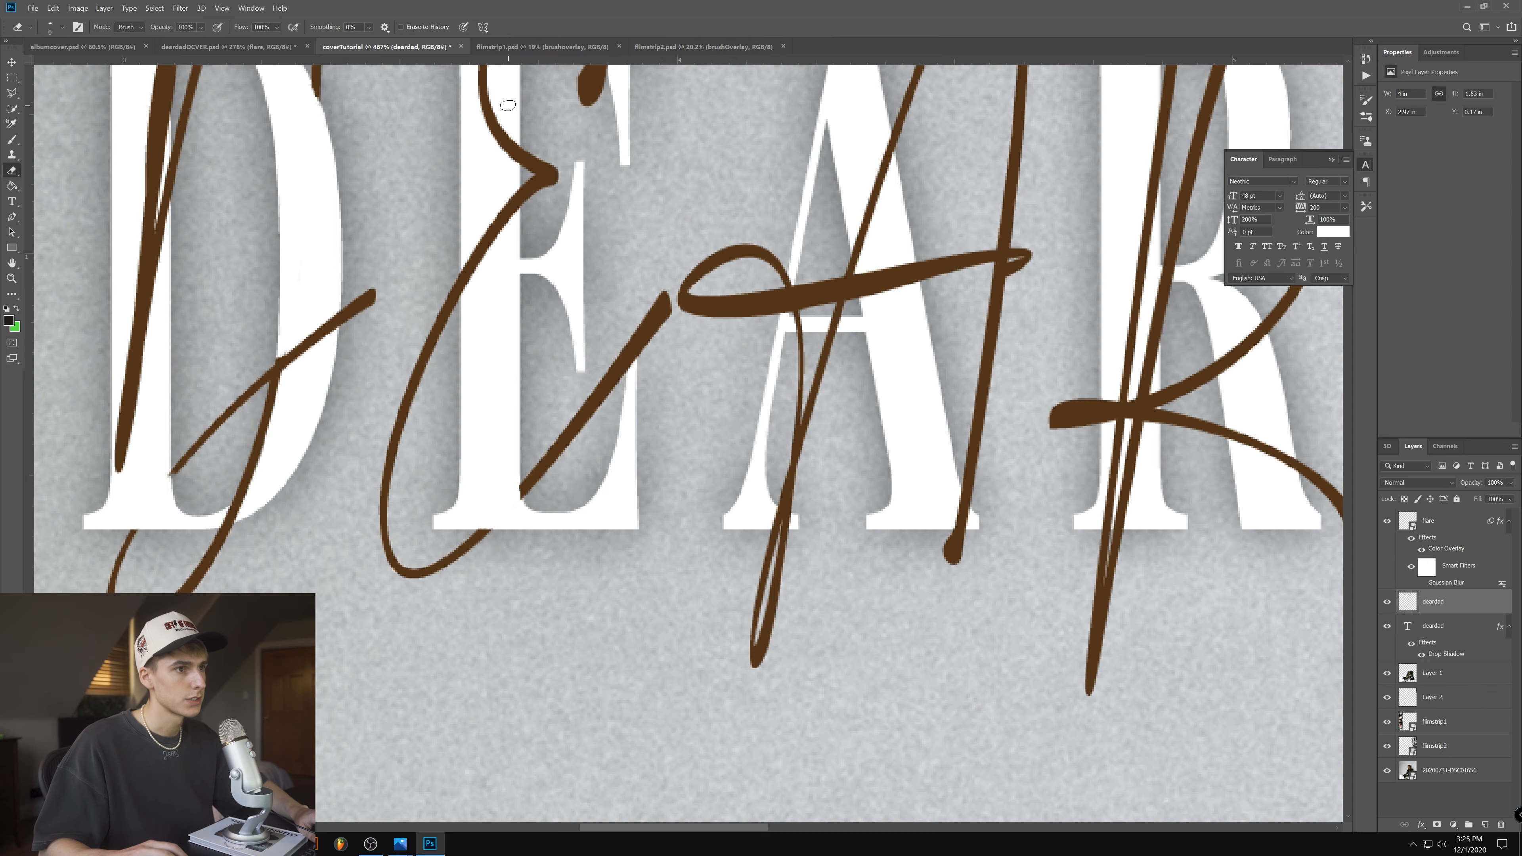
- Erase short script sections over the remaining serif letters so the two DEARDAD titles interweave
scroll(503, 102, up, 5)
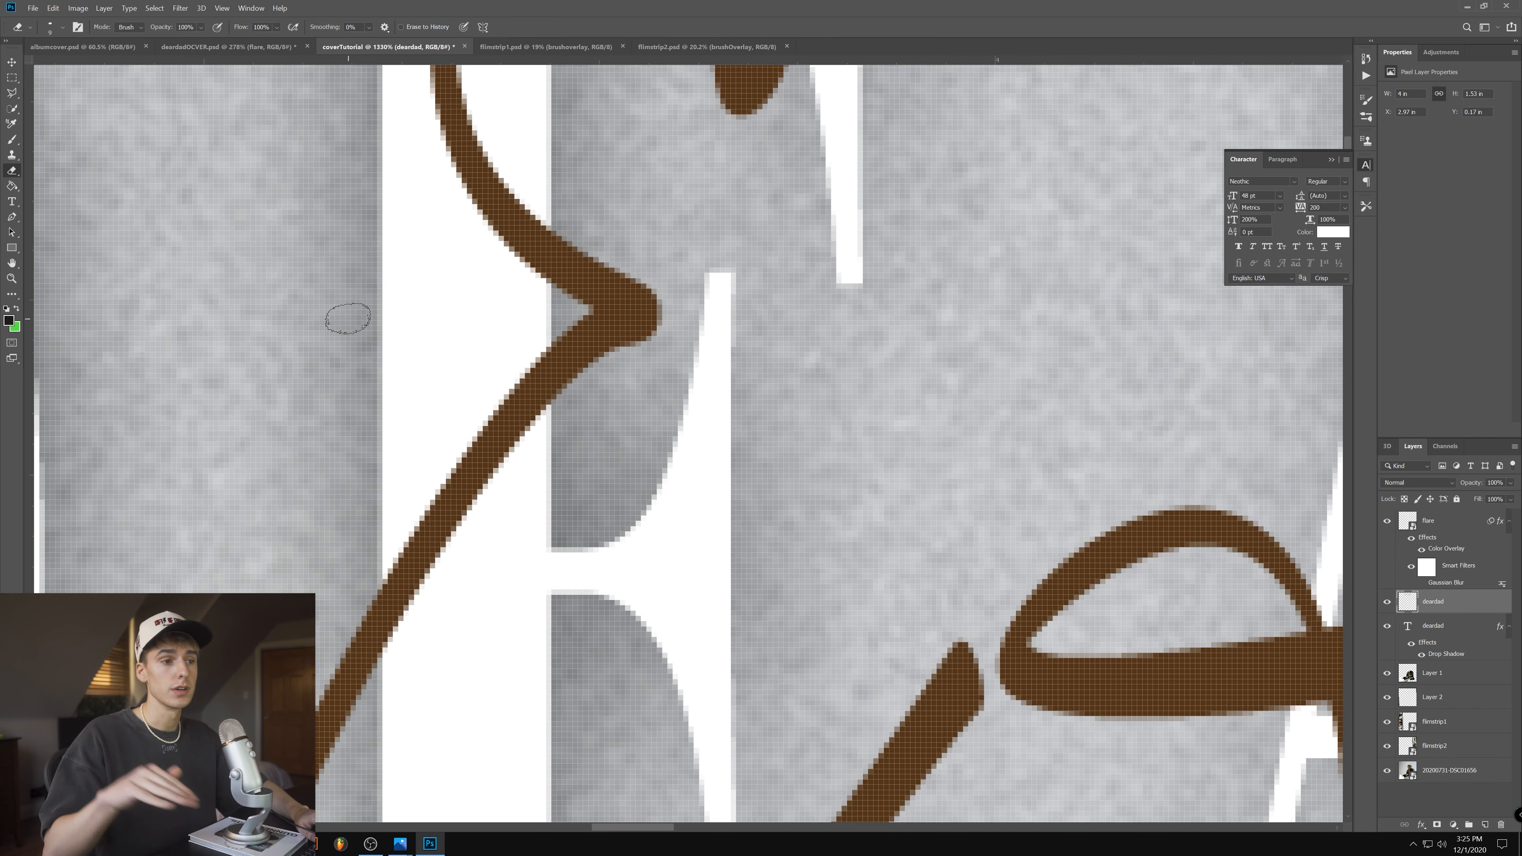
scroll(348, 318, down, 5)
scroll(459, 123, down, 4)
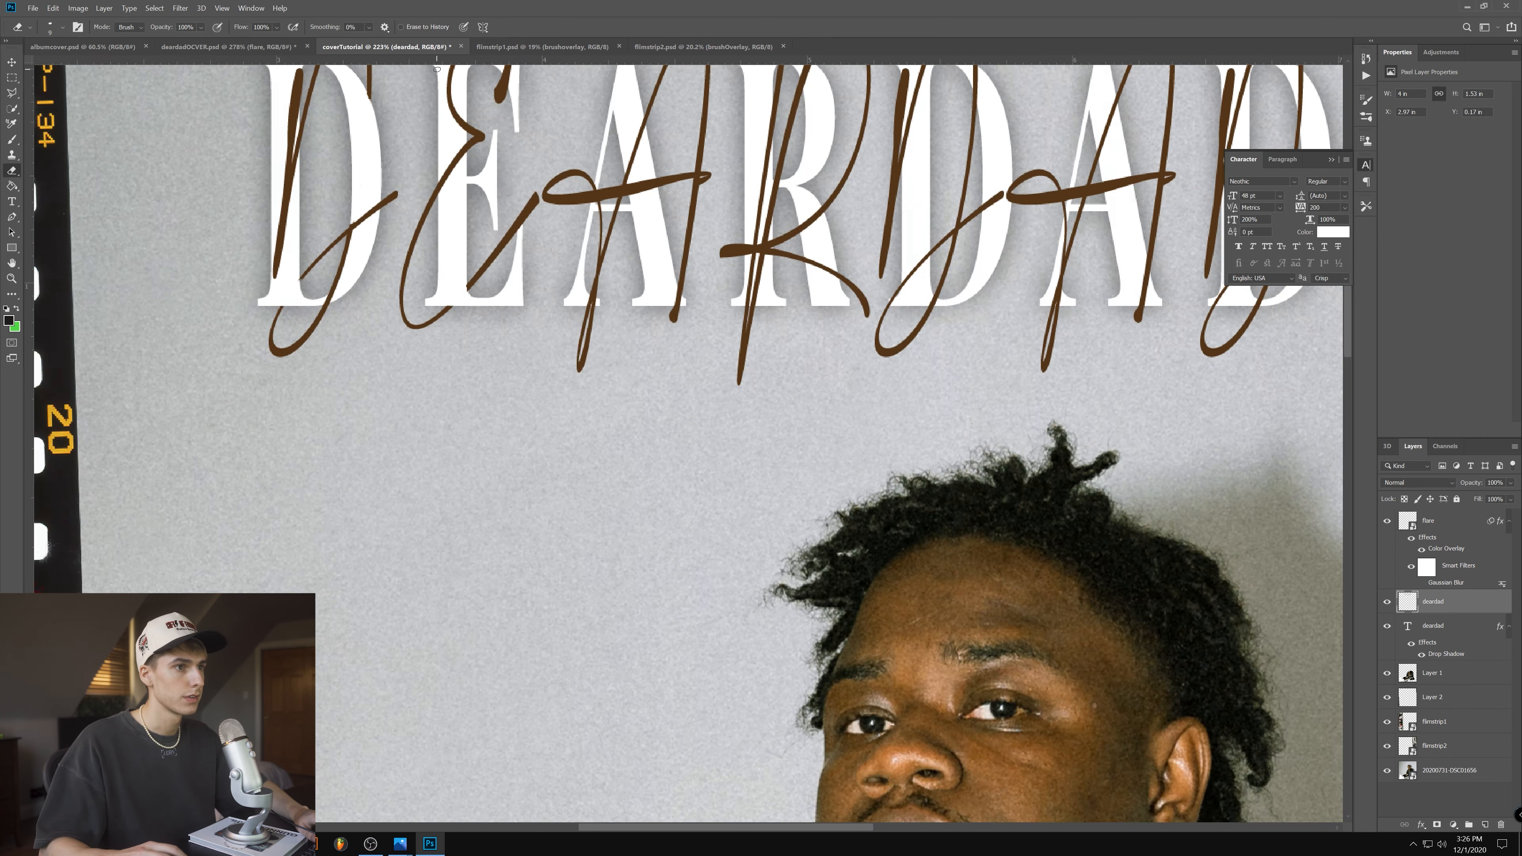
scroll(602, 323, up, 1)
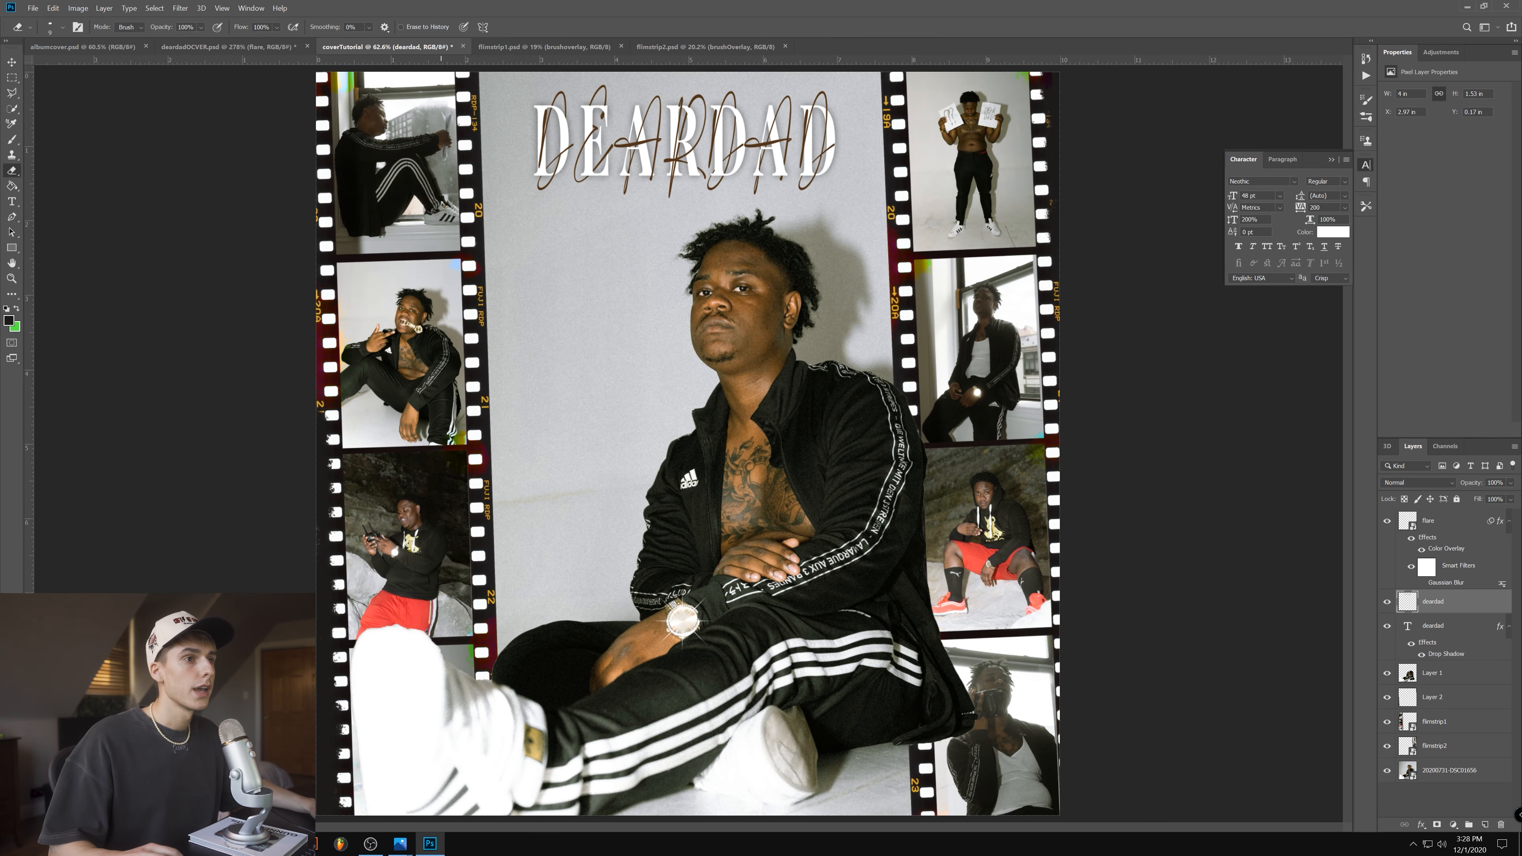
scroll(678, 132, up, 4)
scroll(1349, 367, up, 3)
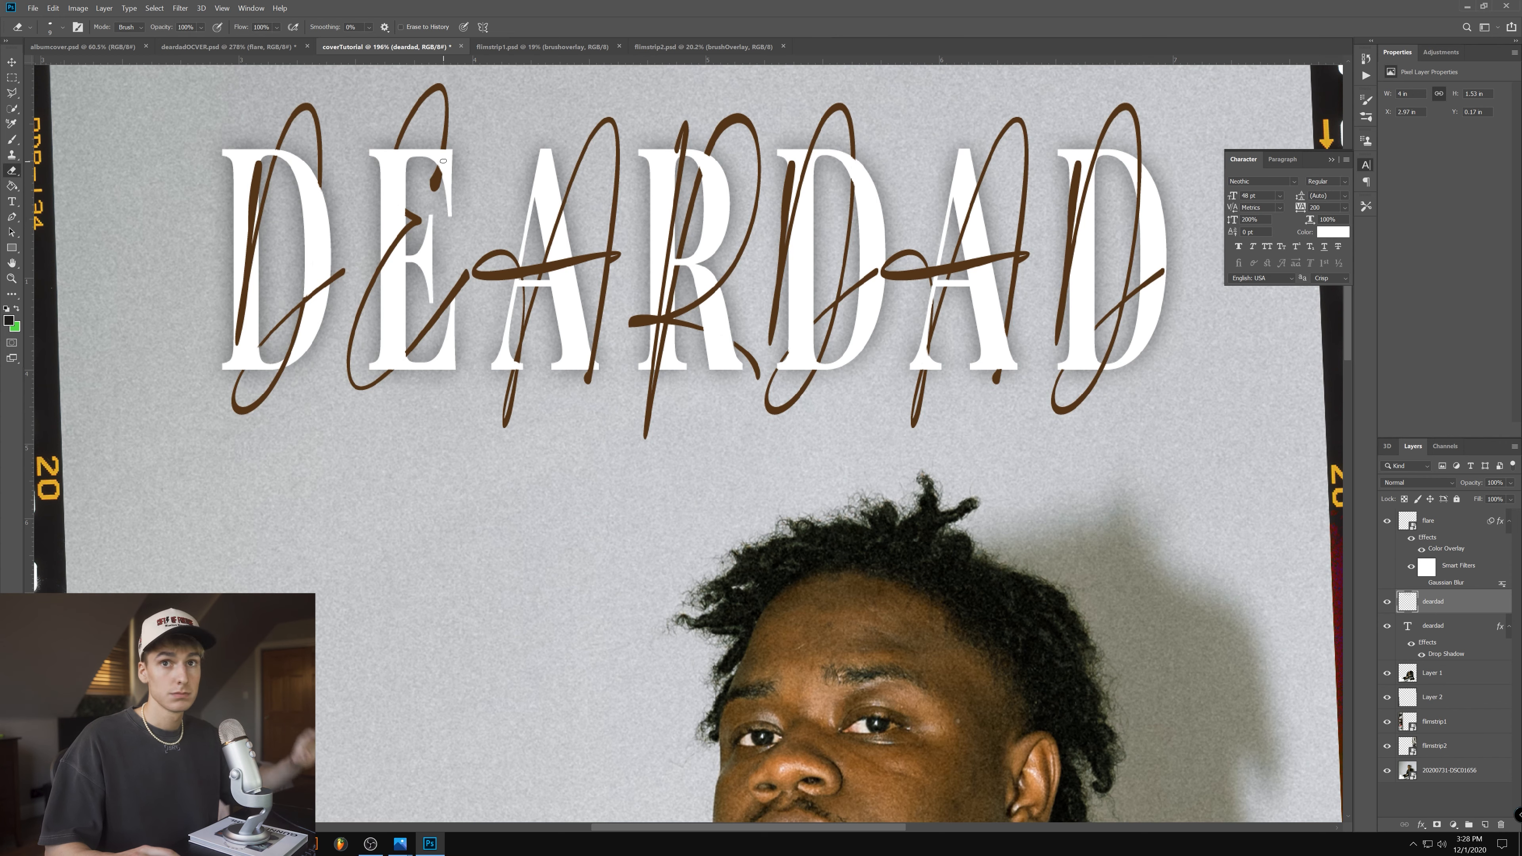
scroll(680, 183, up, 8)
scroll(680, 183, up, 2)
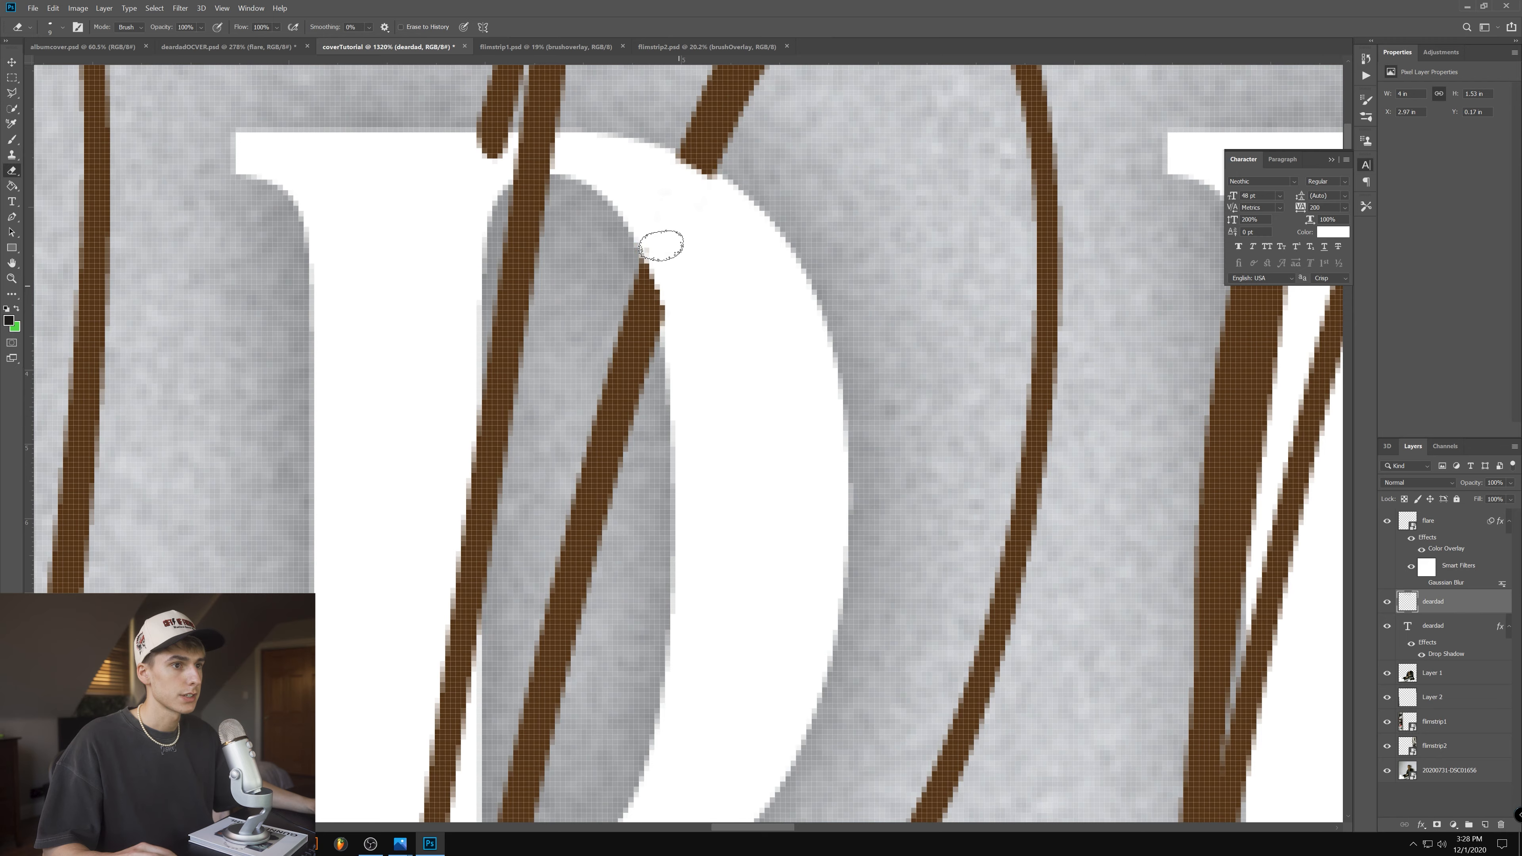
key(ctrl+0)
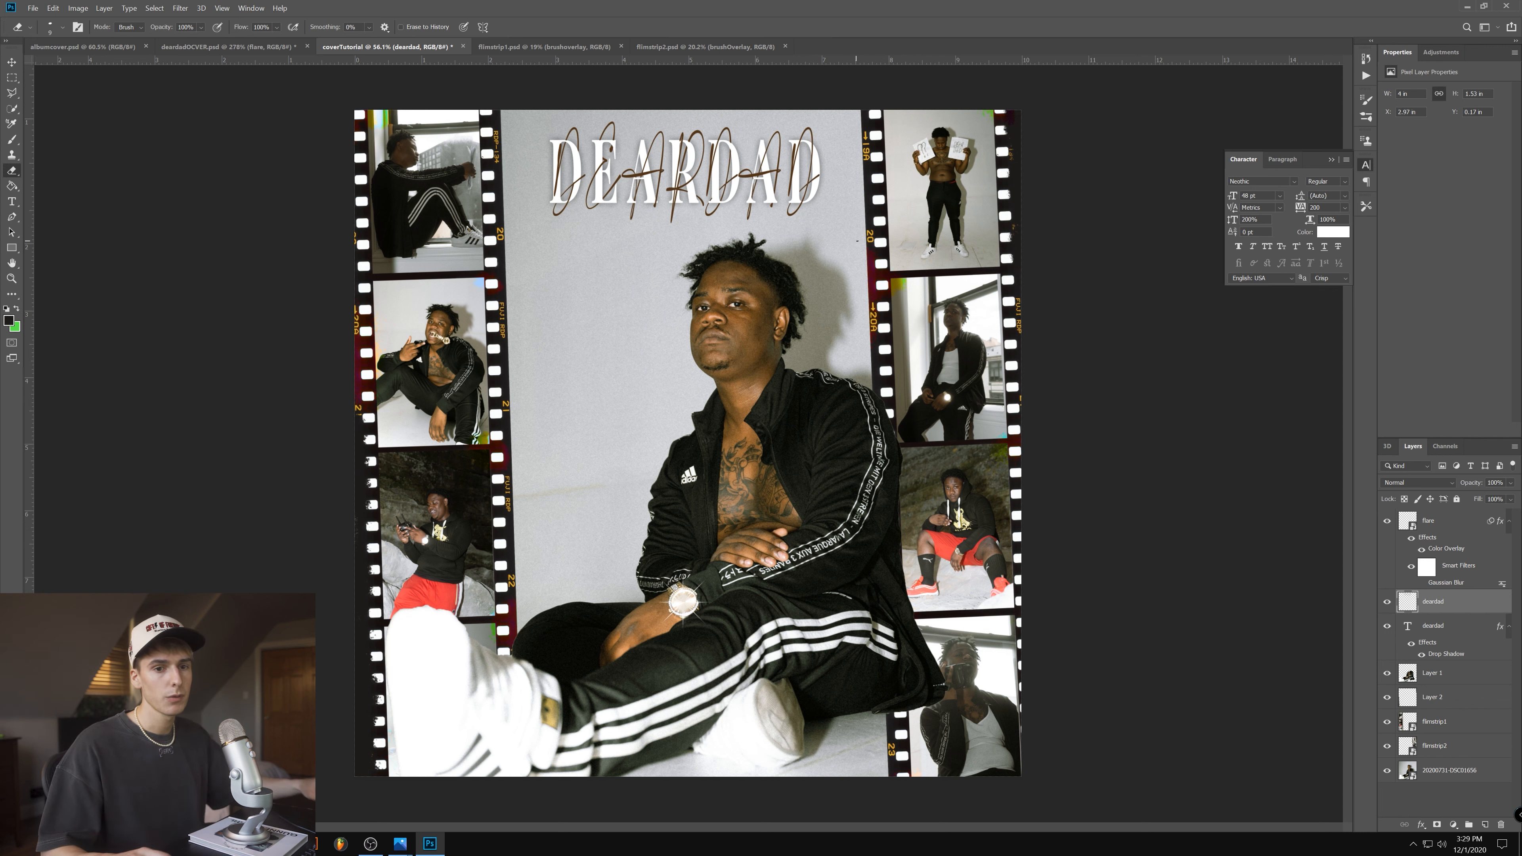
- Scale the script and serif DEARDAD layers up together, bringing the serif text to about 57.75 pt
click(13, 62)
shift+click(1444, 630)
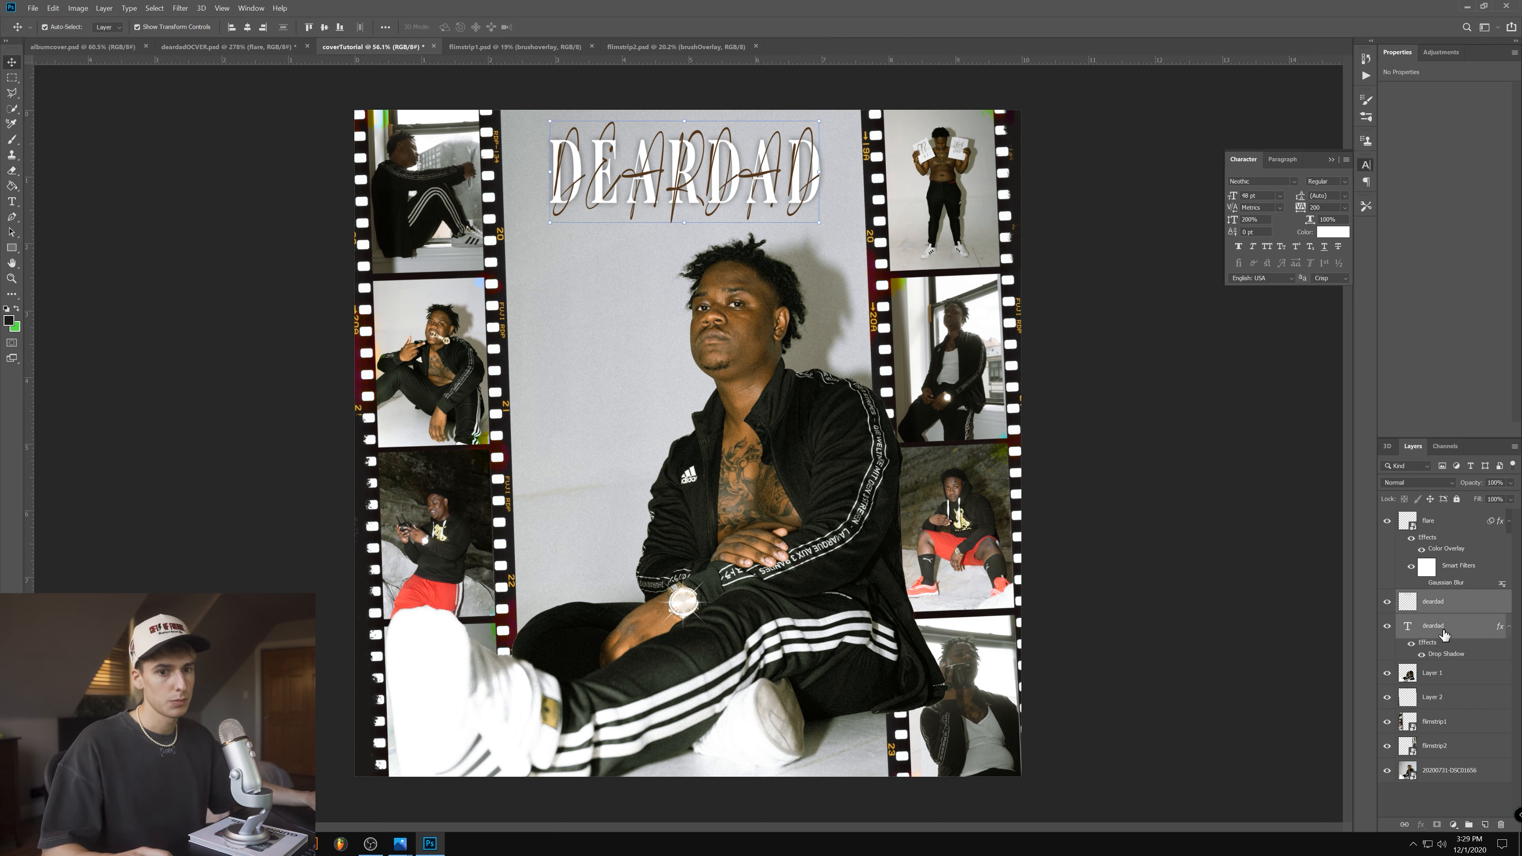
drag(818, 224, 851, 236)
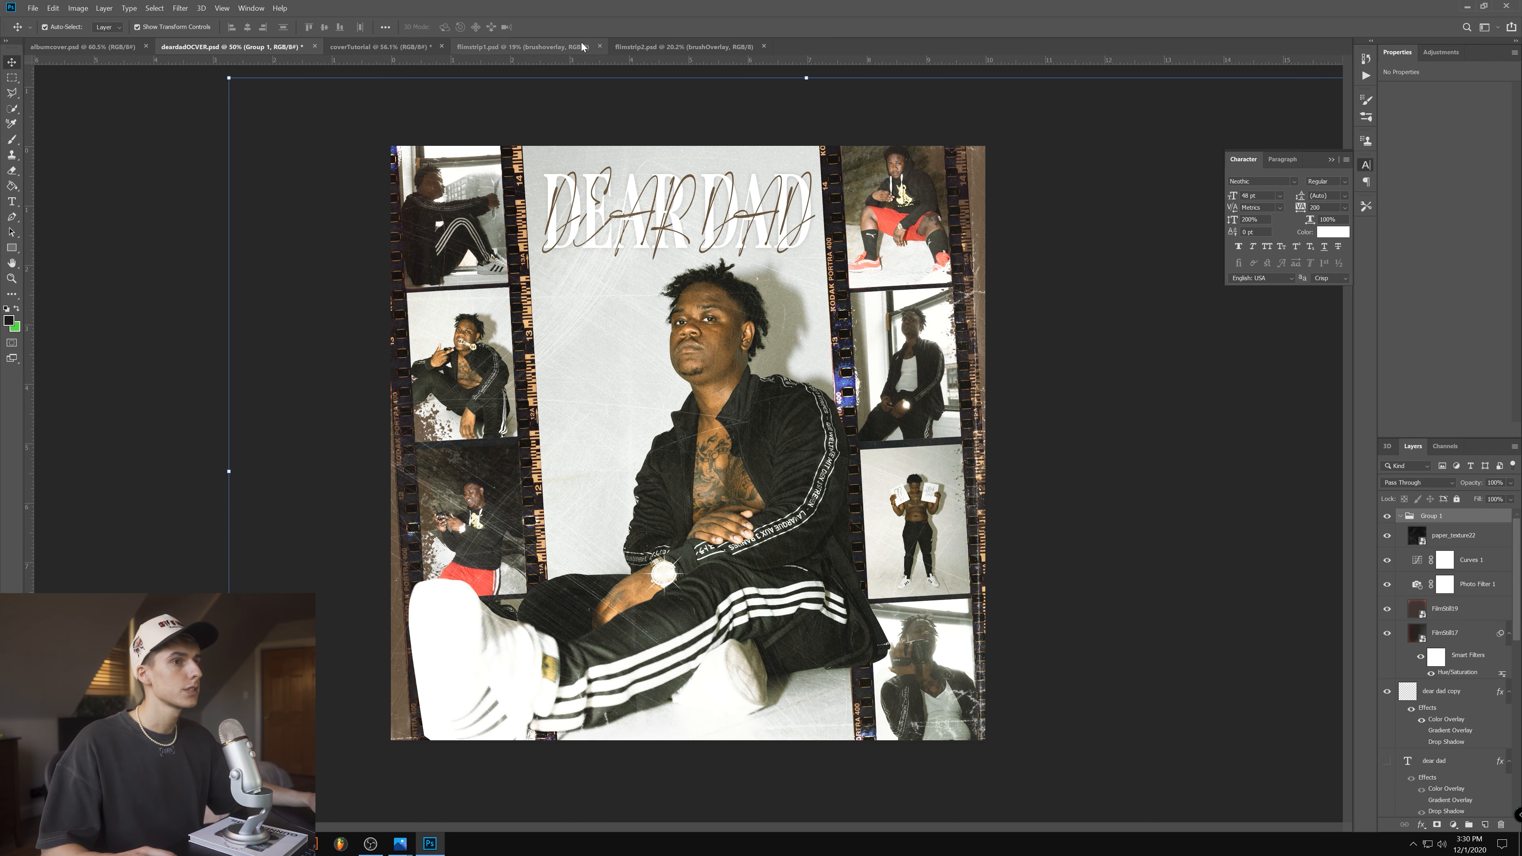
- Bring the texture and color Group 1 from deardadOCVER.psd into coverTutorial and position it over the artwork
click(381, 46)
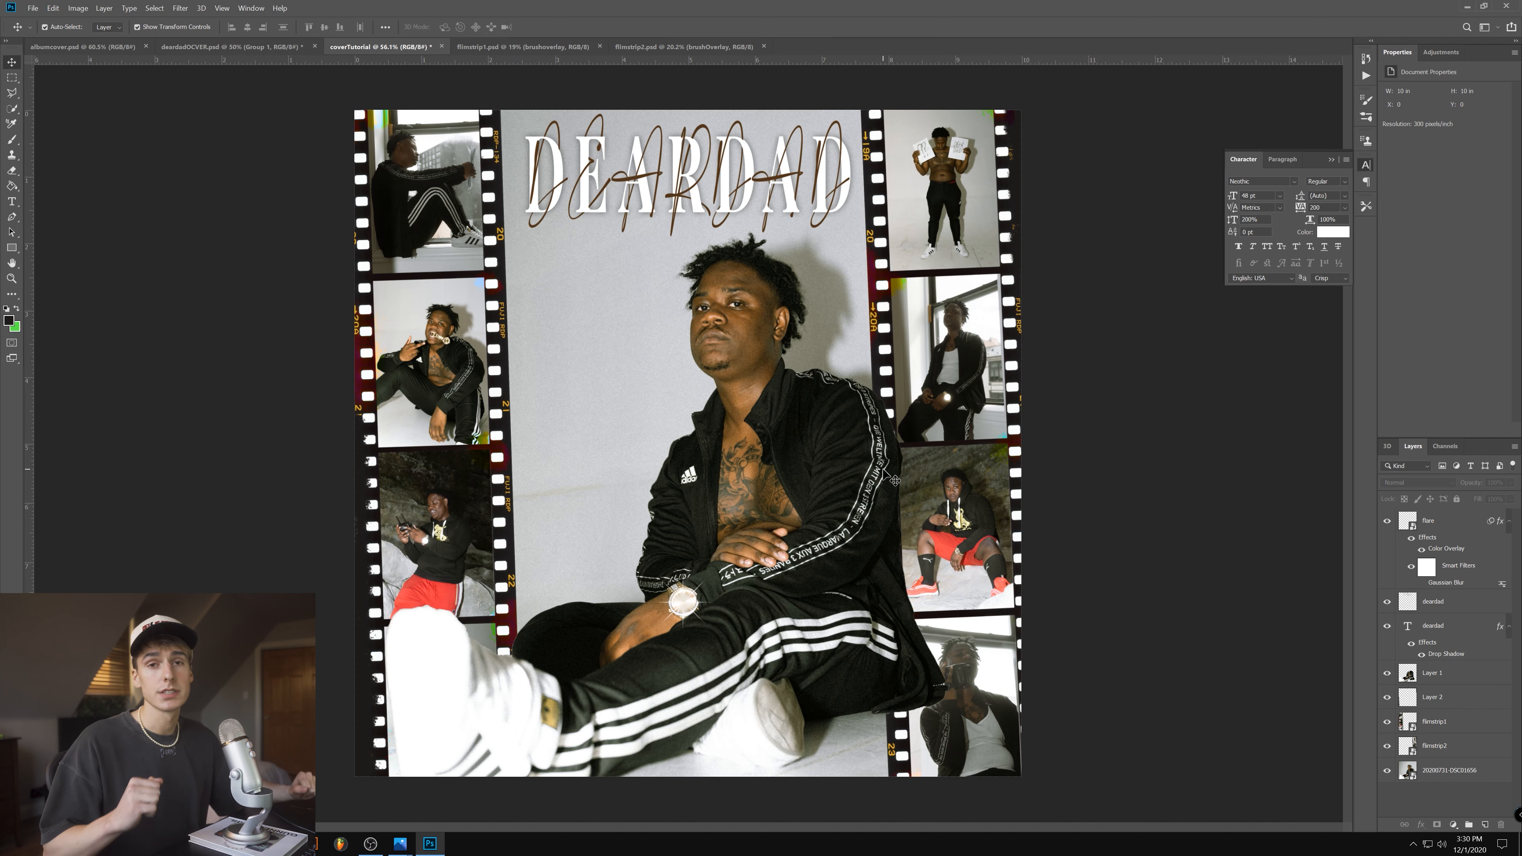
click(237, 46)
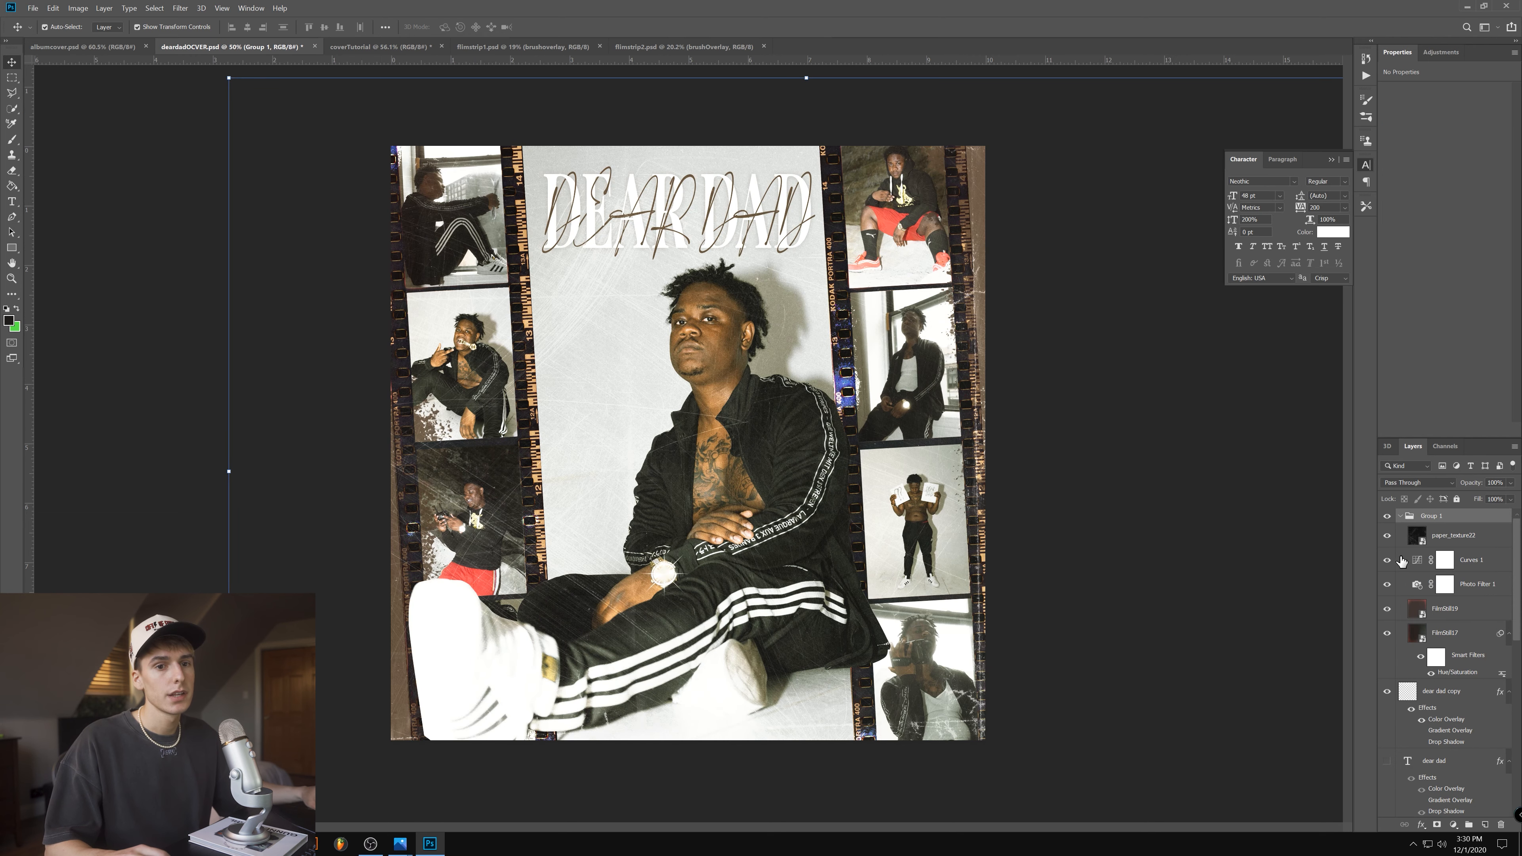
click(349, 47)
ctrl+click(760, 377)
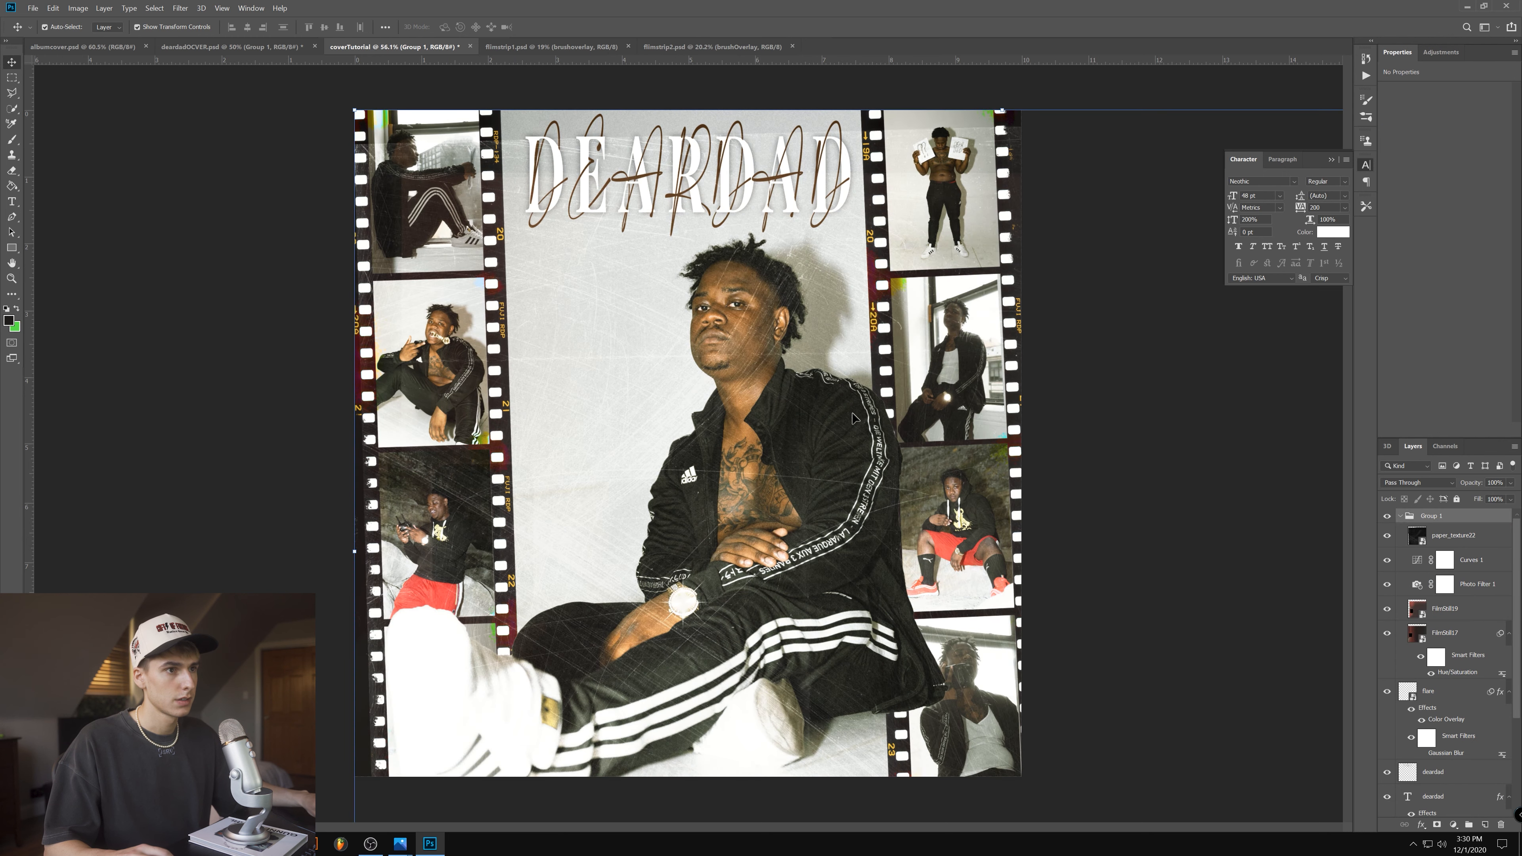
drag(915, 416, 871, 382)
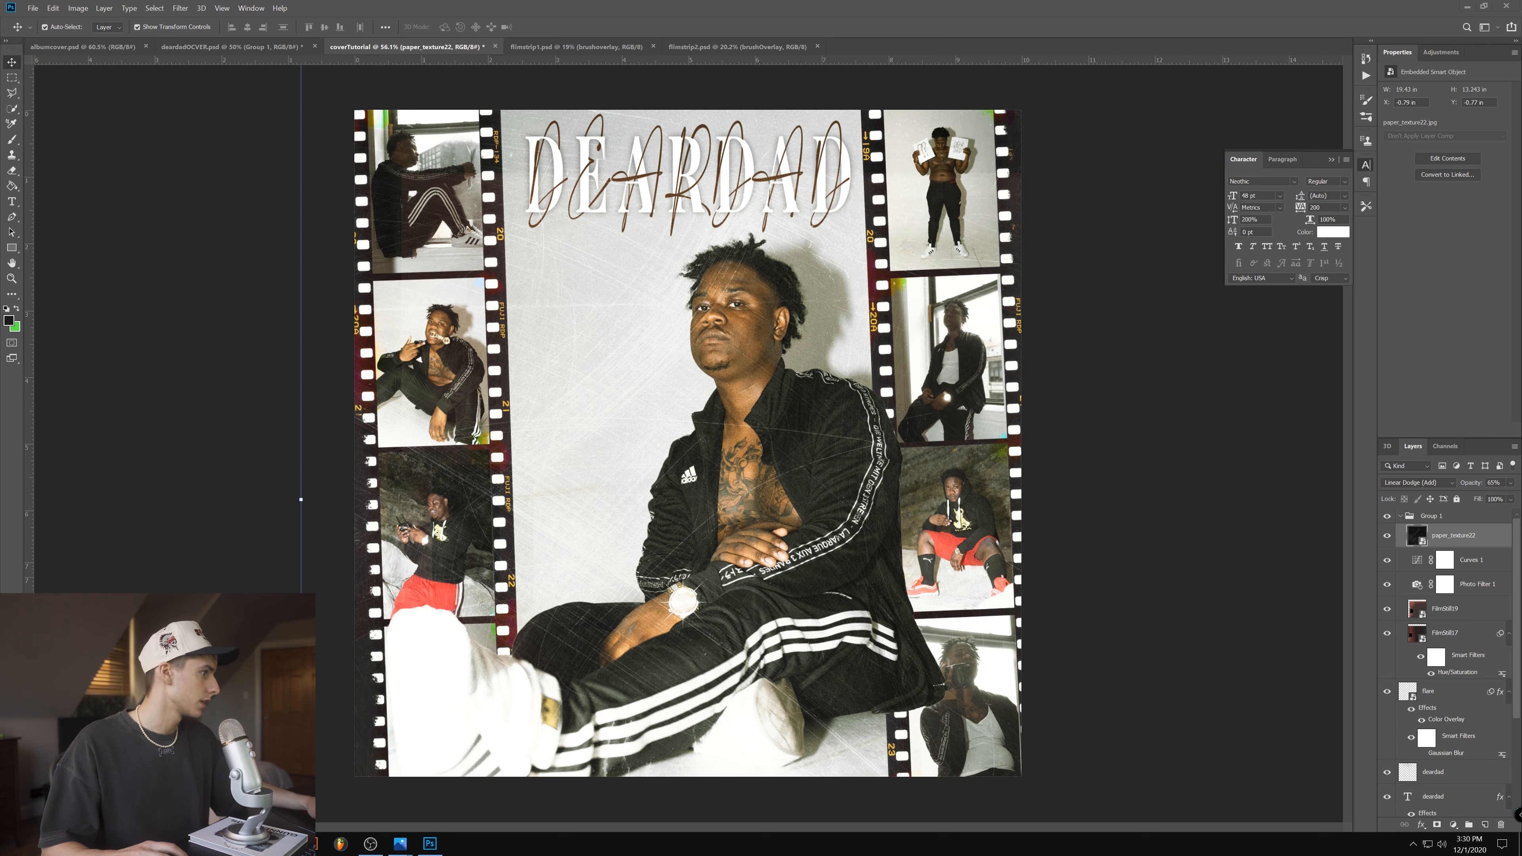
- Toggle the paper_texture22 layer's visibility to compare the cover with and without the scratches
click(1387, 536)
click(1387, 536)
click(1386, 536)
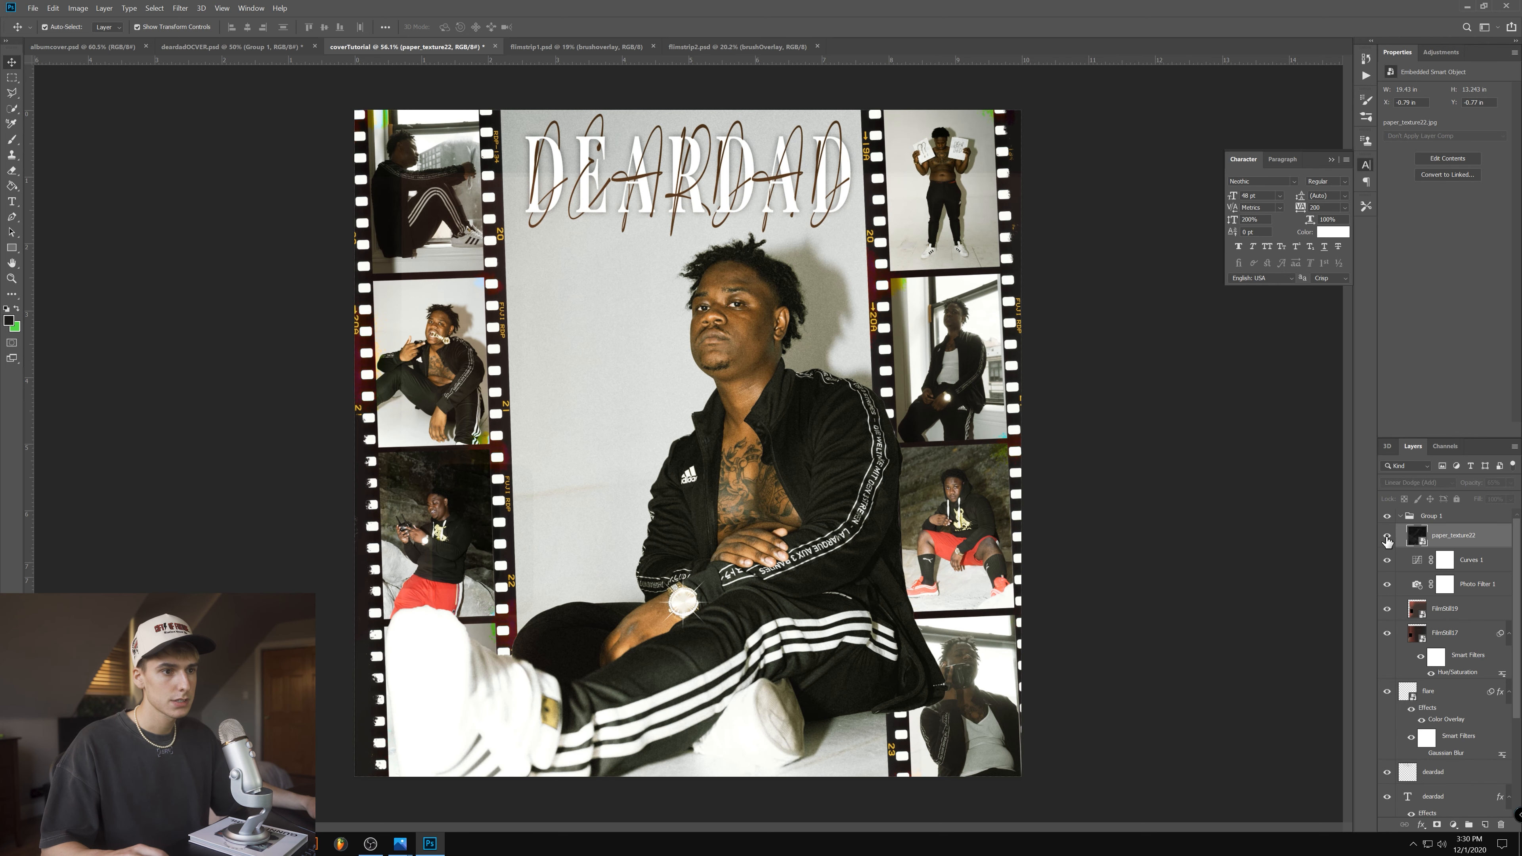
click(1386, 536)
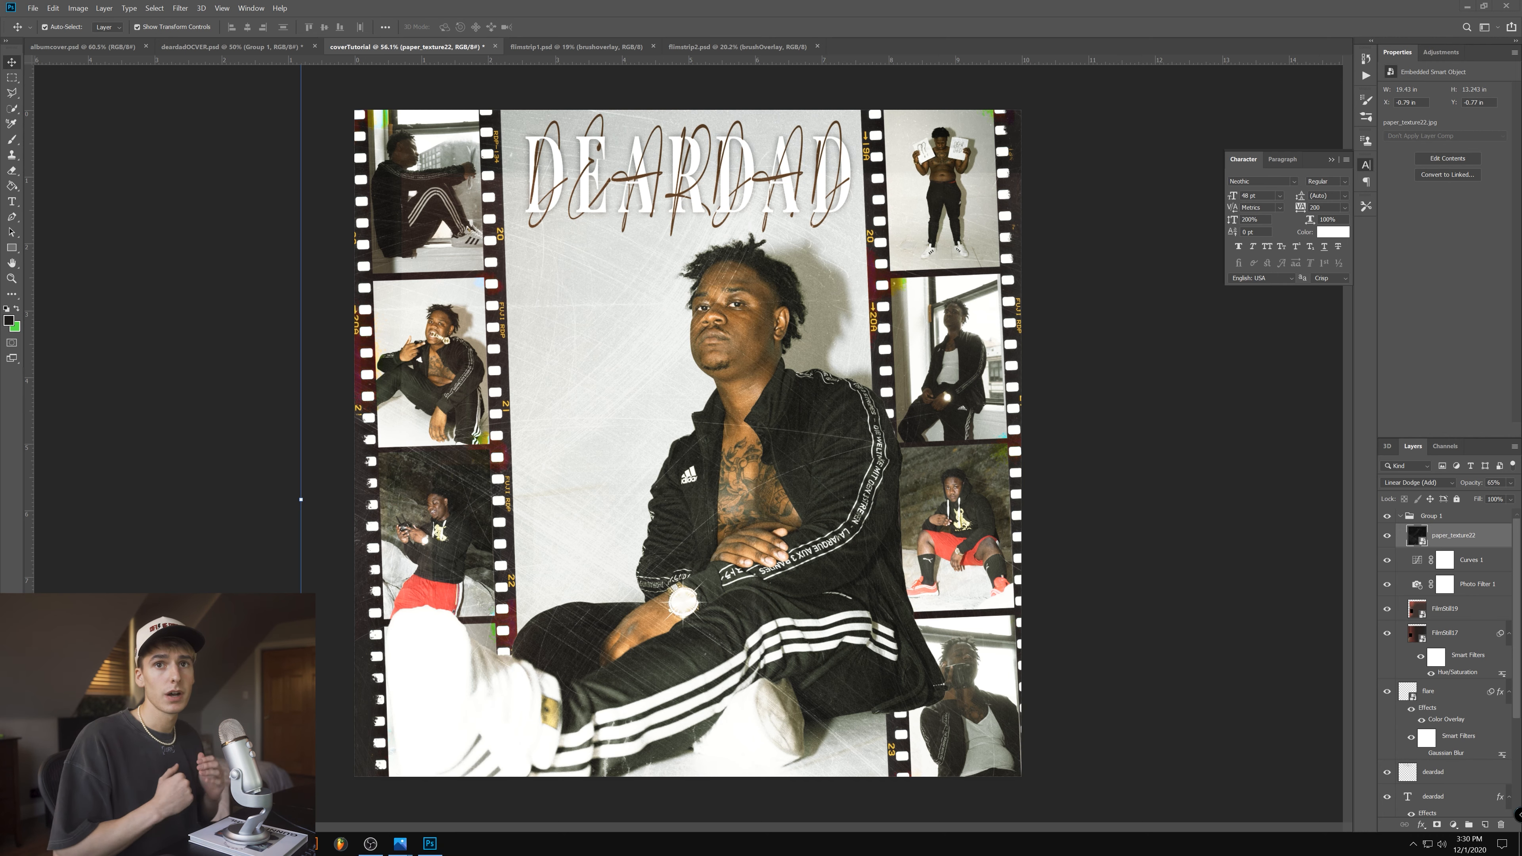
- Browse the CM - Black Paper Textures folder and preview paper_texture16 at full size
key(alt+Tab)
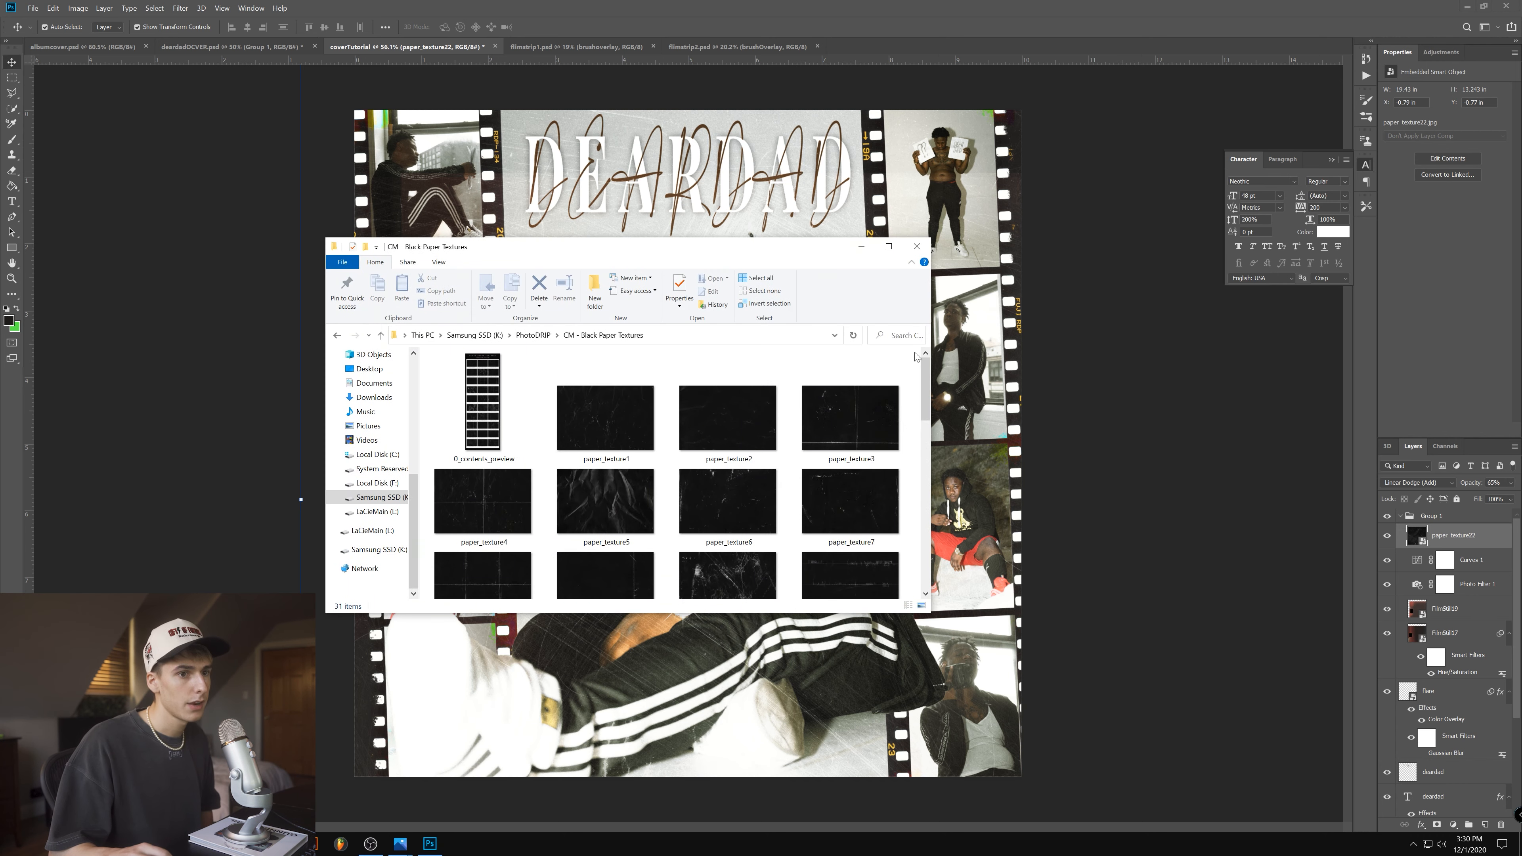
drag(931, 354, 1138, 354)
drag(599, 247, 558, 172)
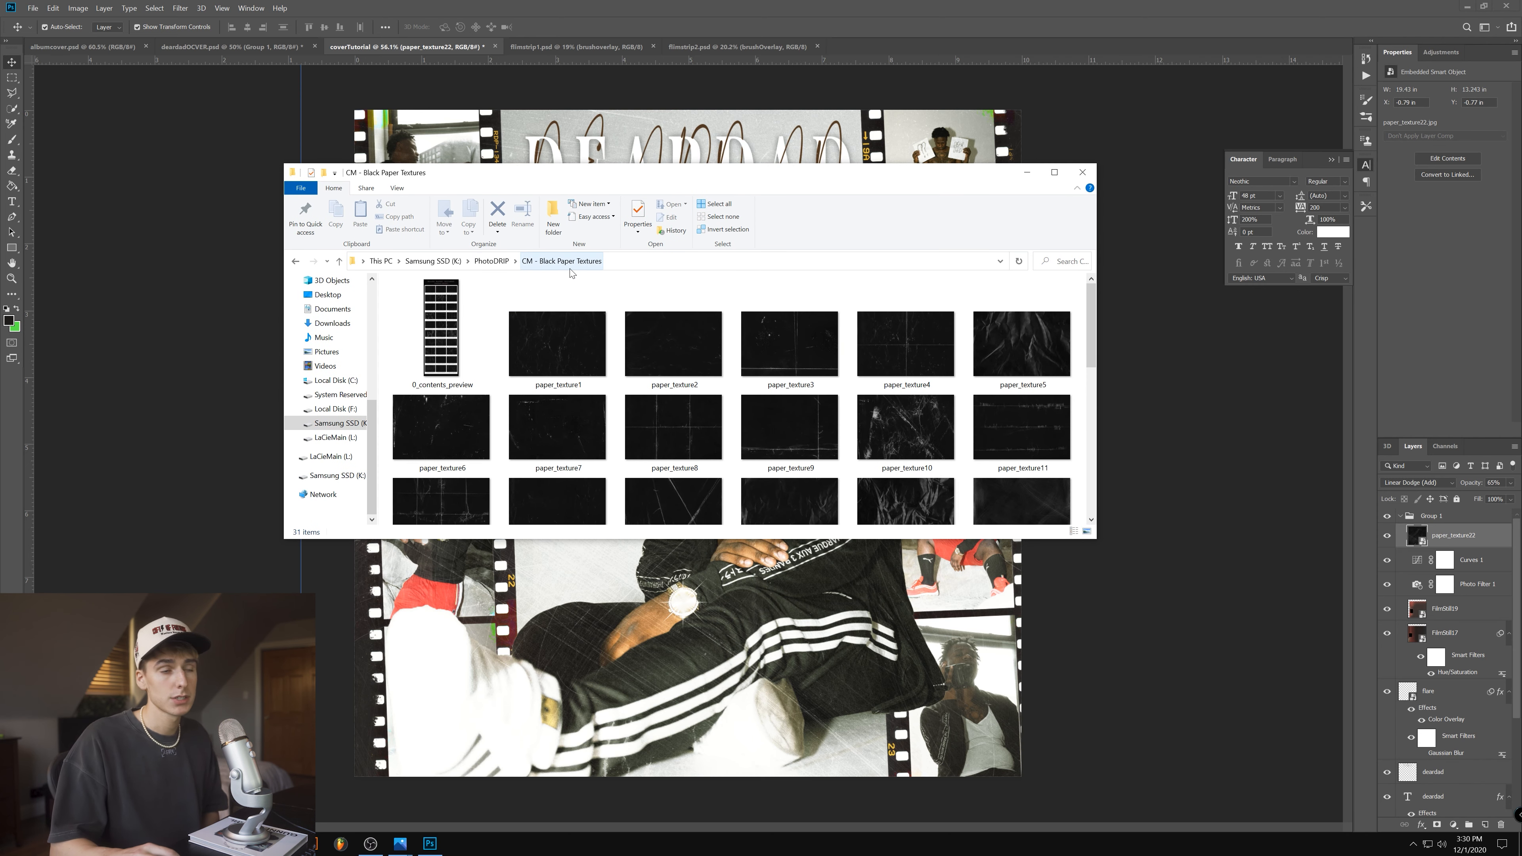
drag(921, 538, 921, 767)
double_click(906, 434)
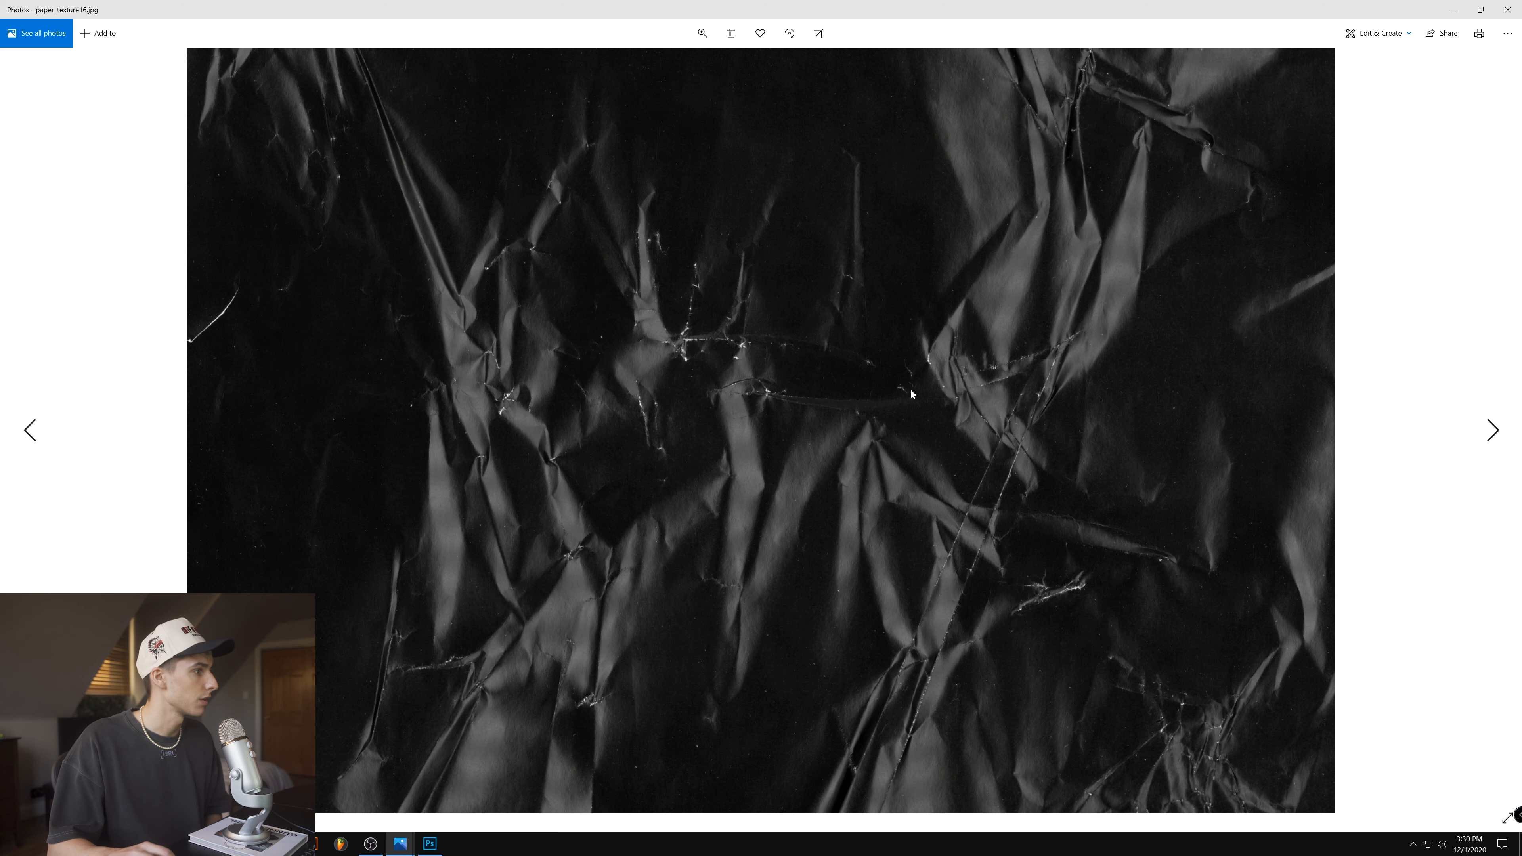
click(1508, 10)
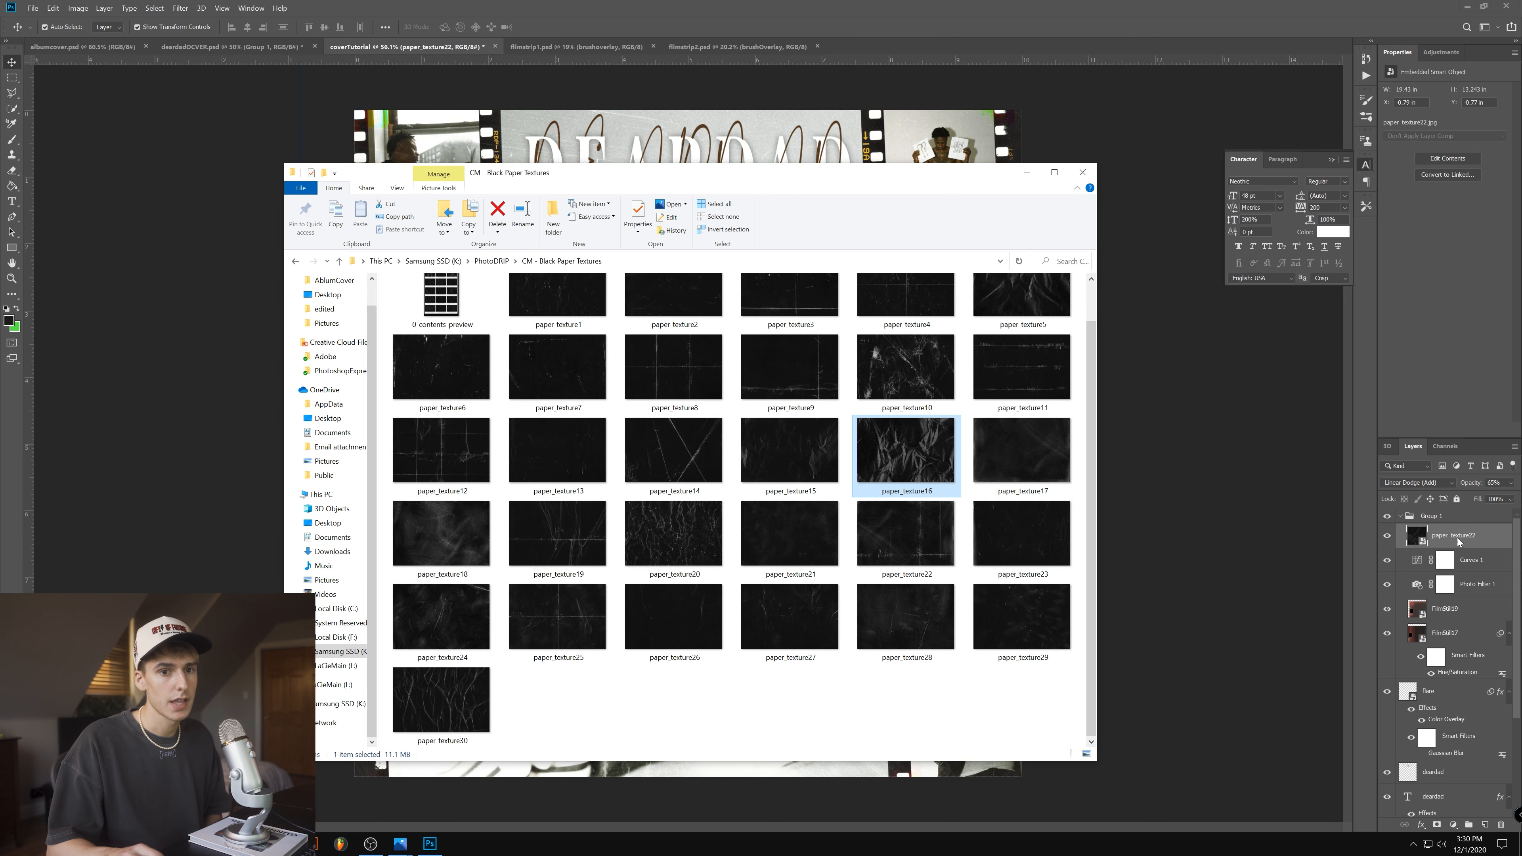
click(1027, 171)
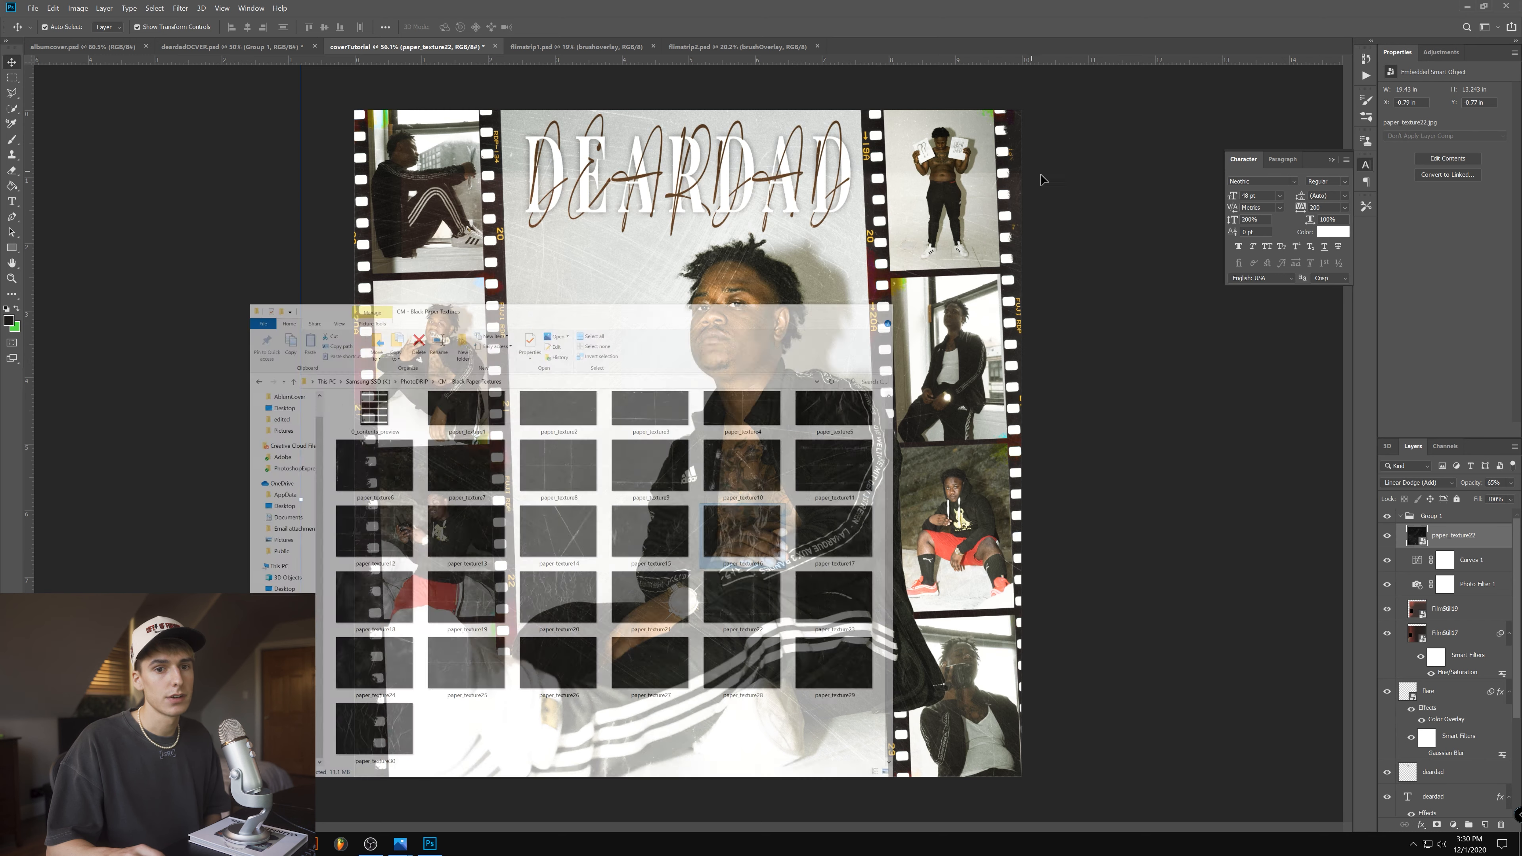
- Hide paper_texture22 and toggle the Curves 1 and Photo Filter 1 adjustments to examine what each contributes
click(1387, 536)
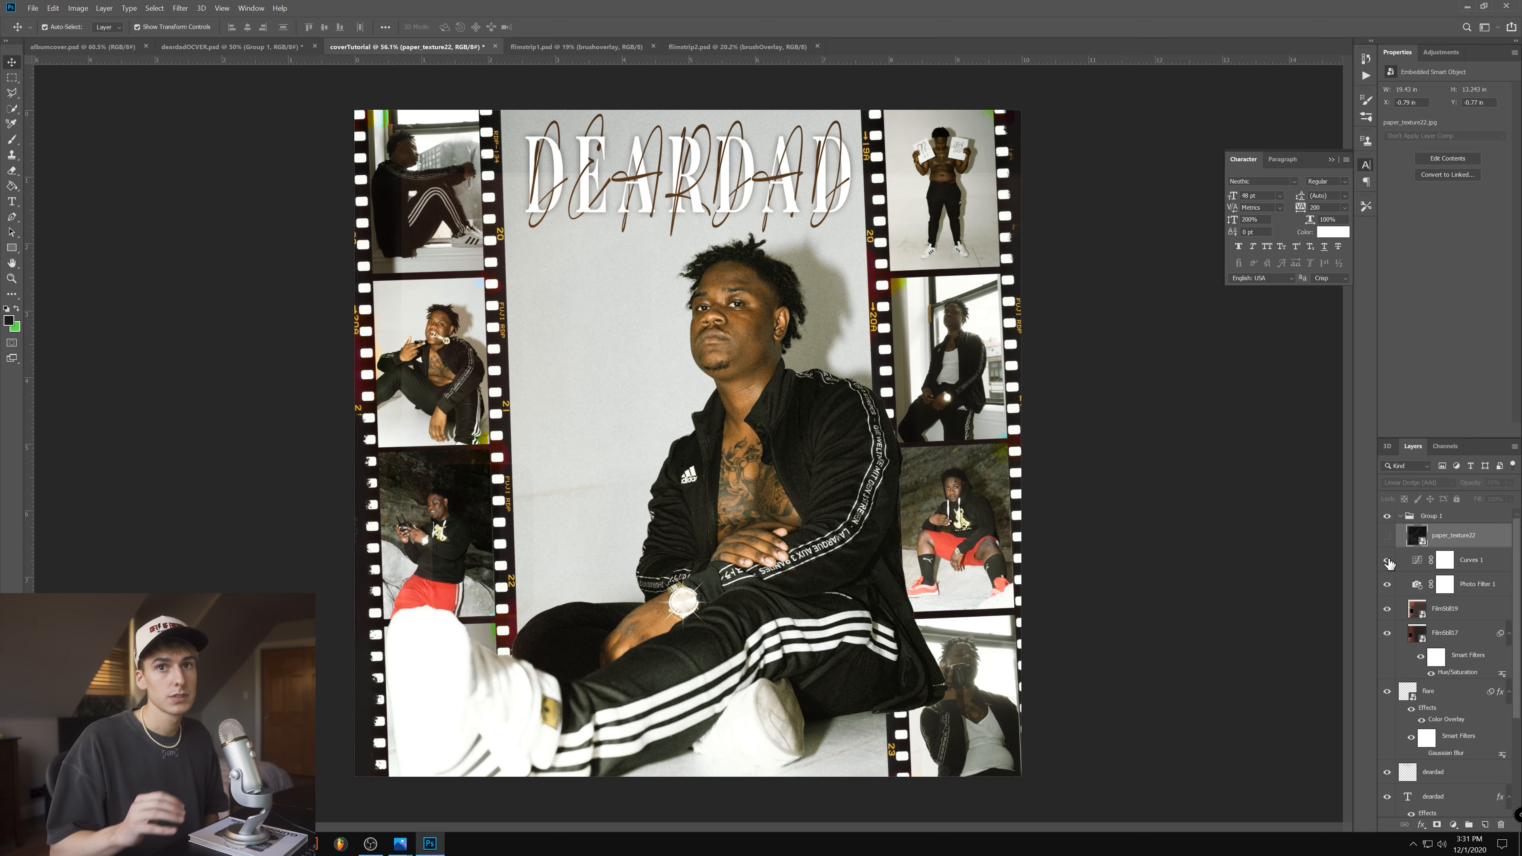
click(1430, 566)
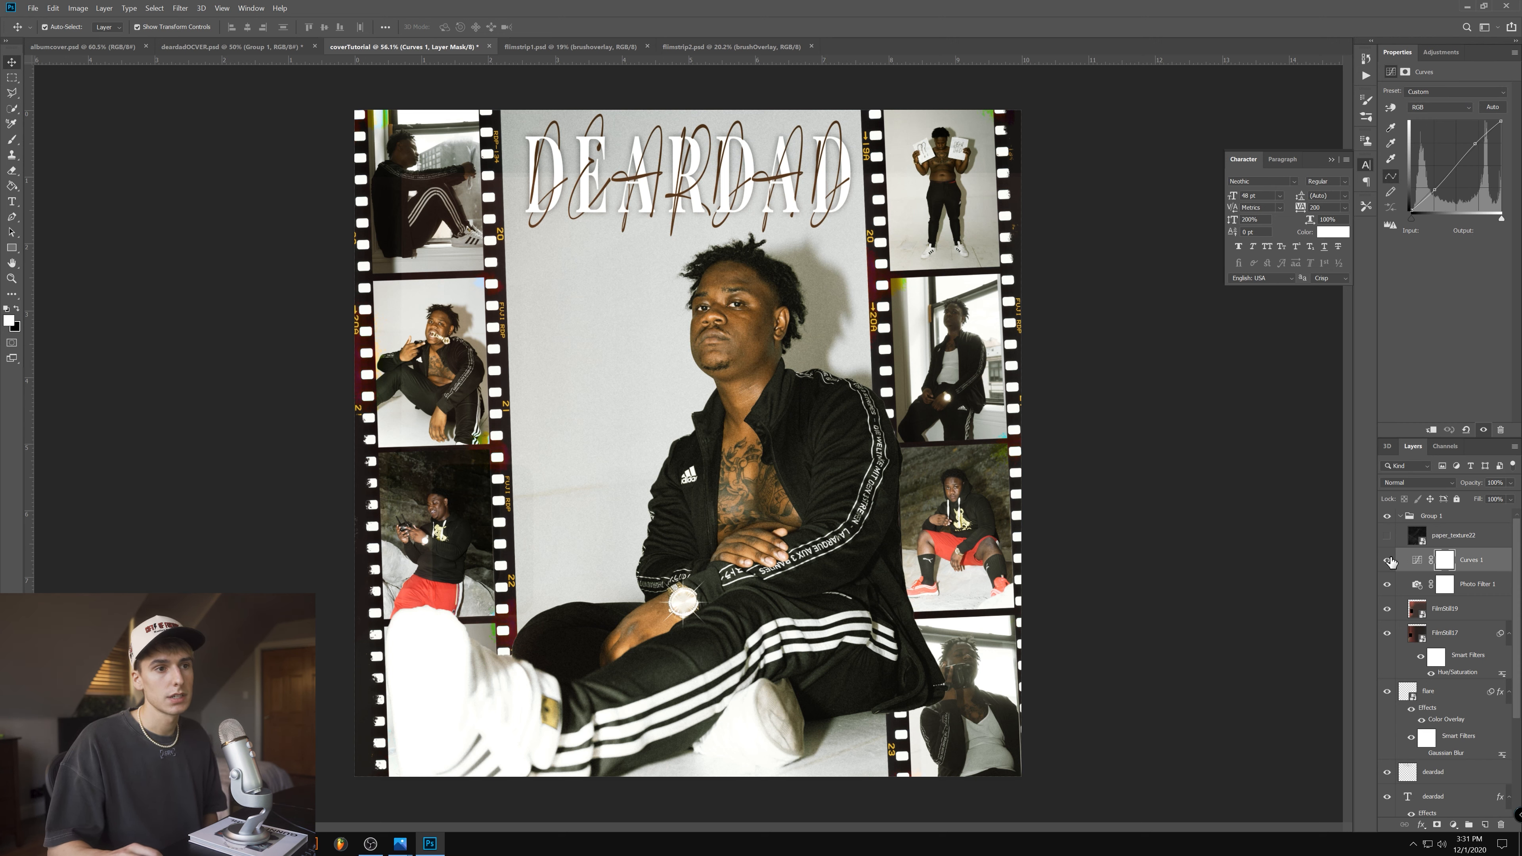
drag(1384, 563, 1387, 588)
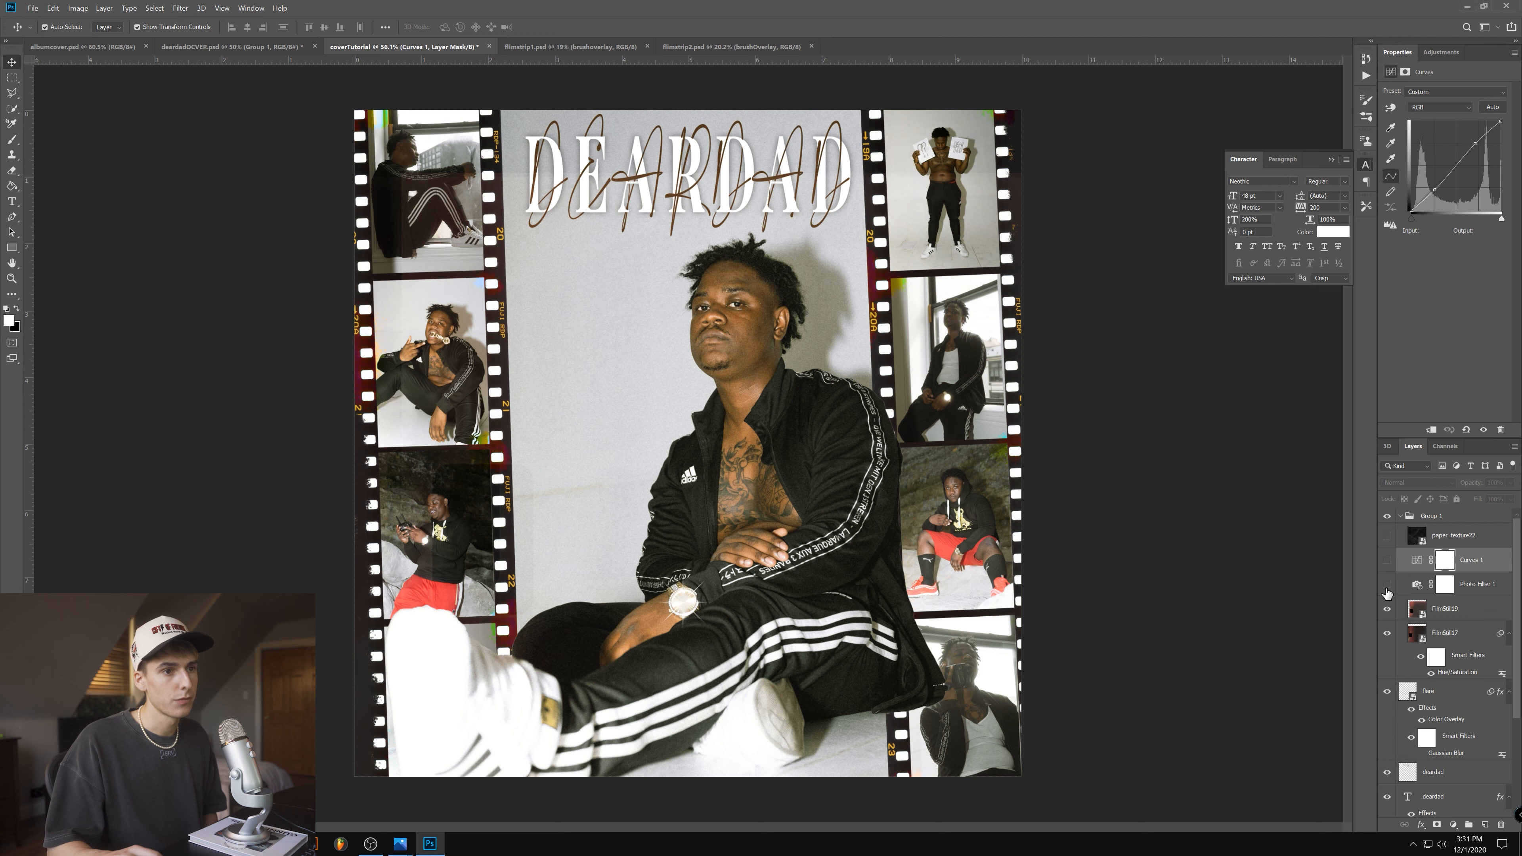
click(1387, 586)
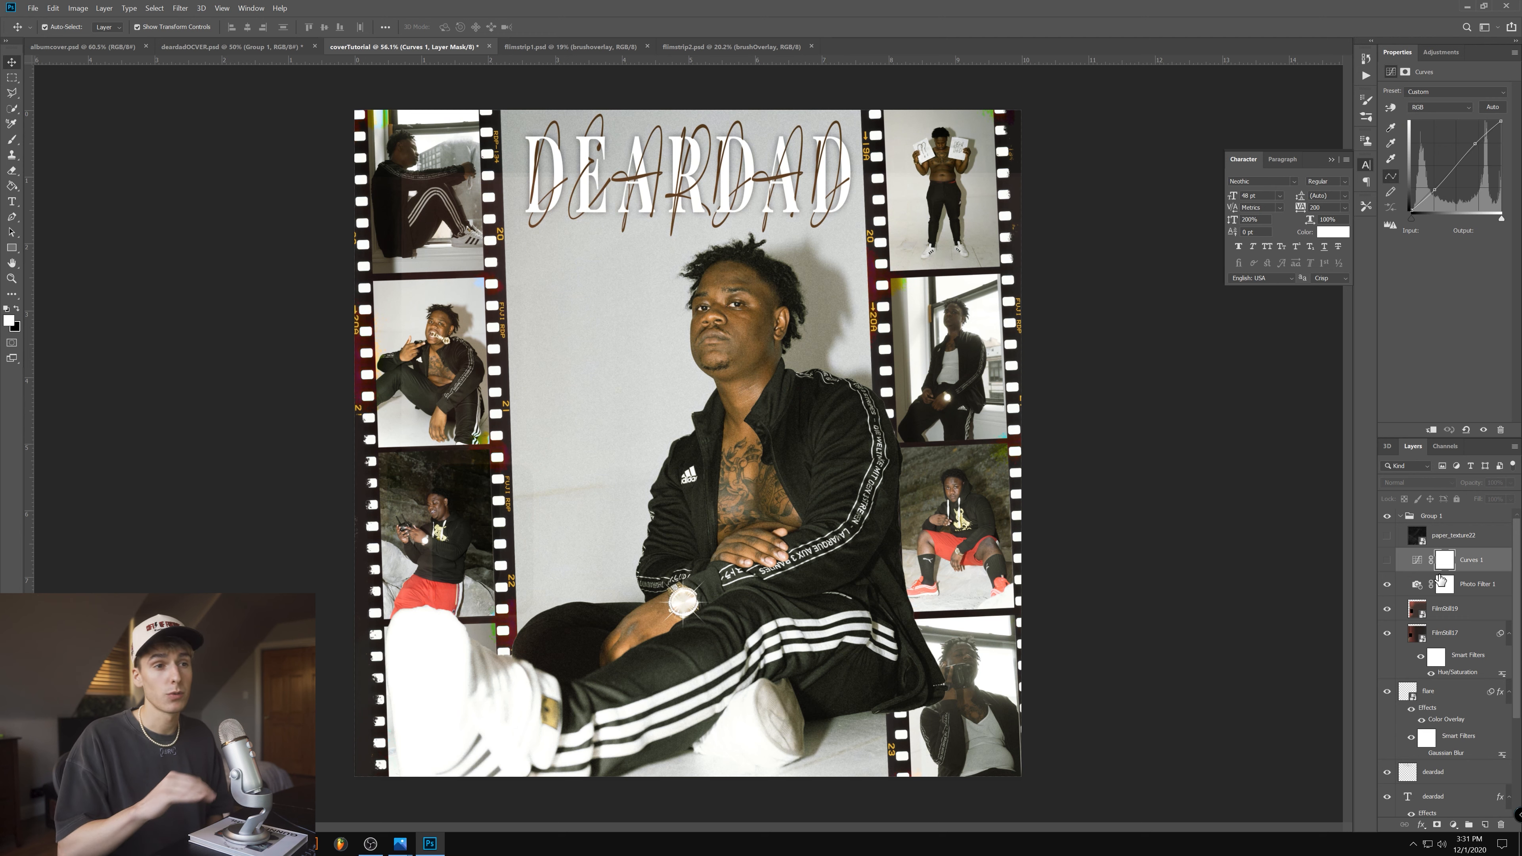
- Shift the FilmStill19 and FilmStill17 overlays so they cover the artwork, toggling their visibility to compare the effect
click(1387, 609)
click(1482, 617)
drag(931, 472, 906, 393)
drag(1387, 609, 1388, 633)
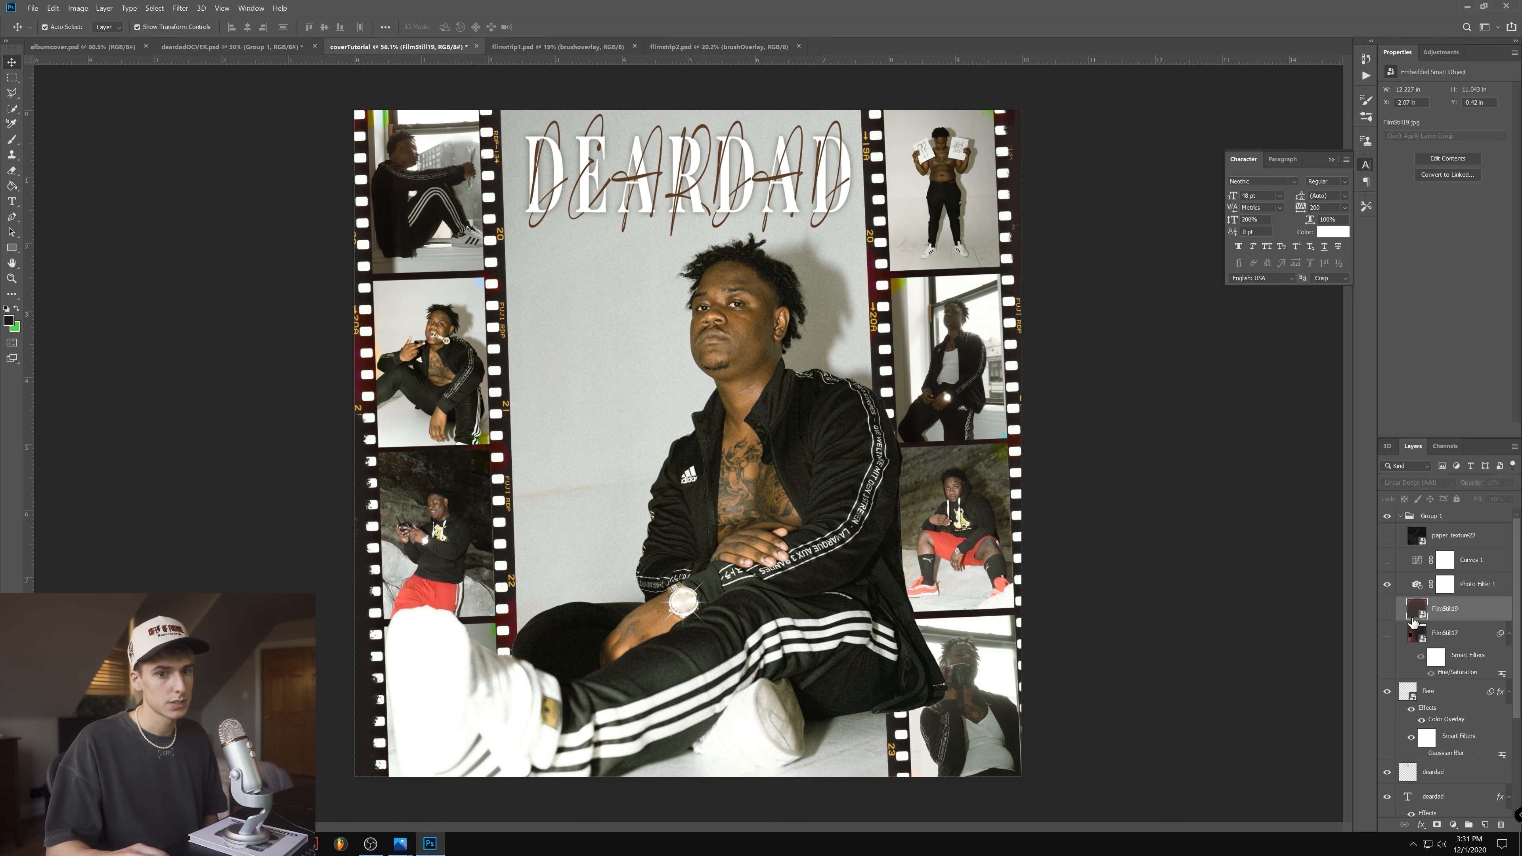
click(1387, 633)
click(1415, 633)
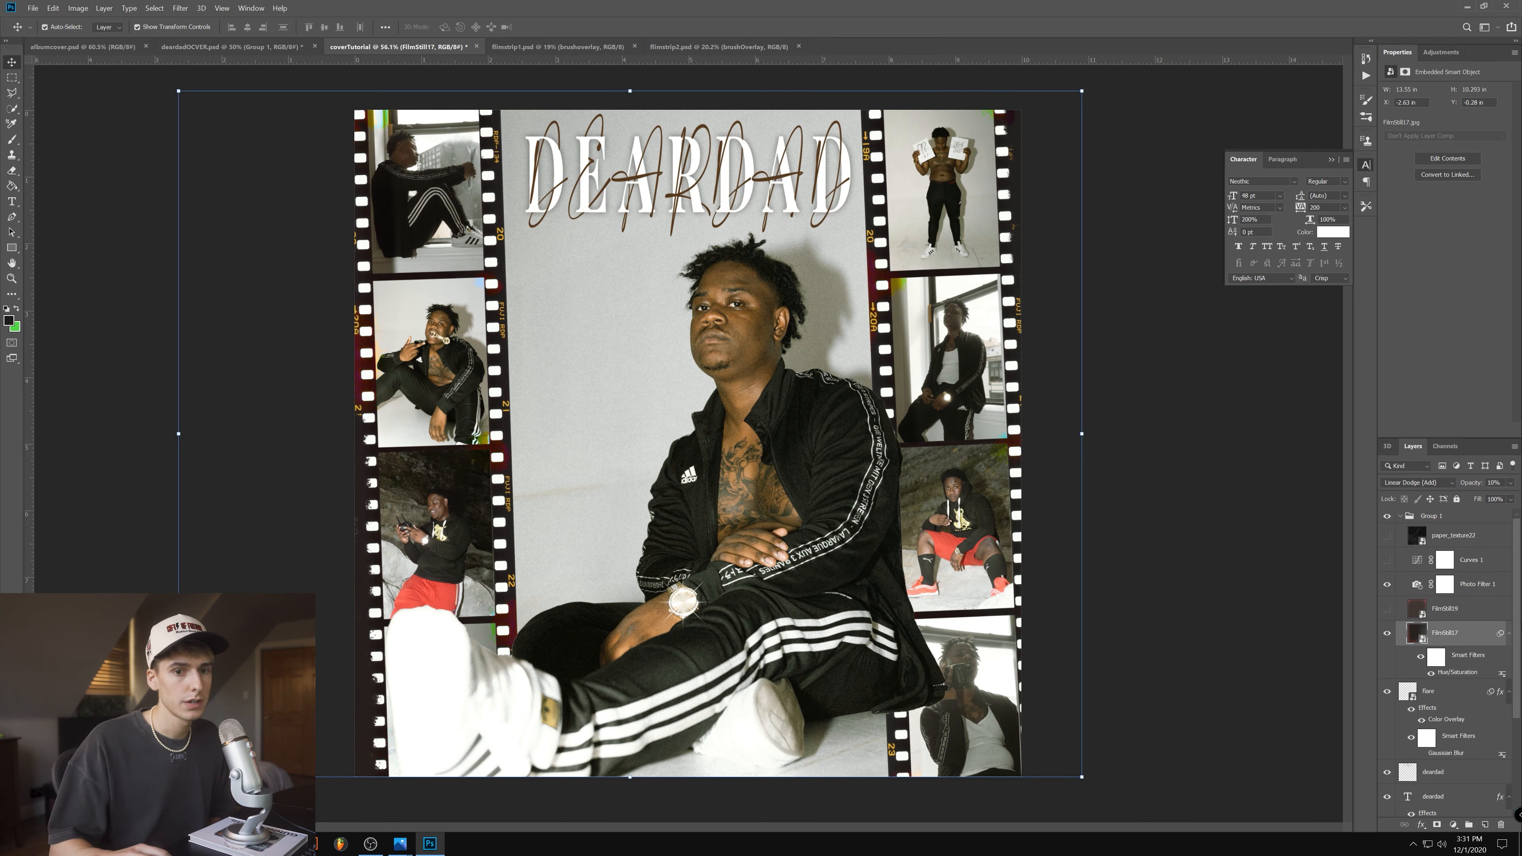
click(1387, 609)
- View the source images in the Film Stills (4k) folder and compare the cover with each film still overlay toggled
key(alt+Tab)
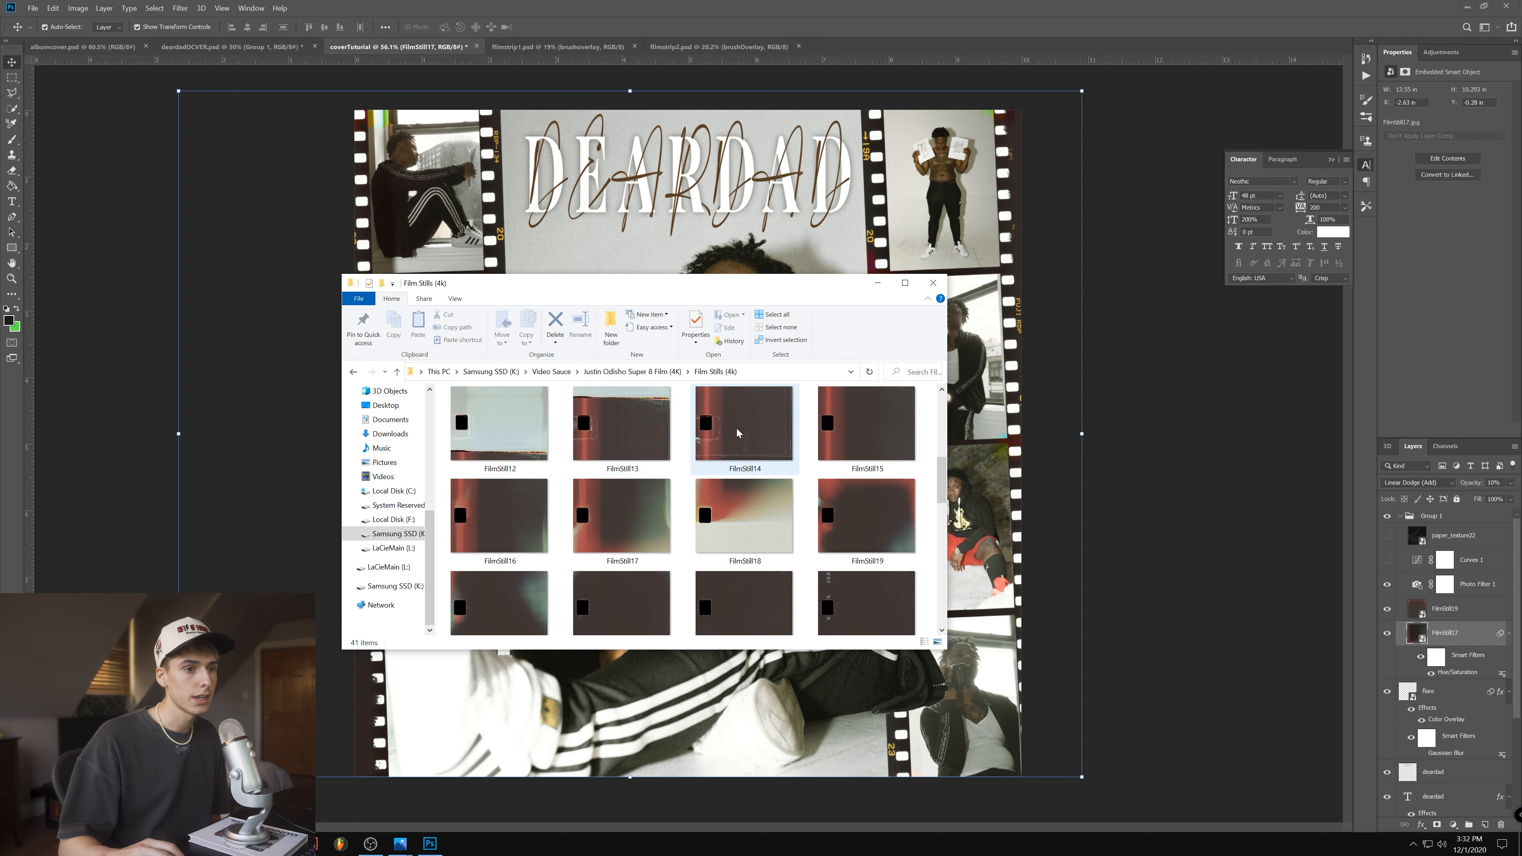
click(1426, 611)
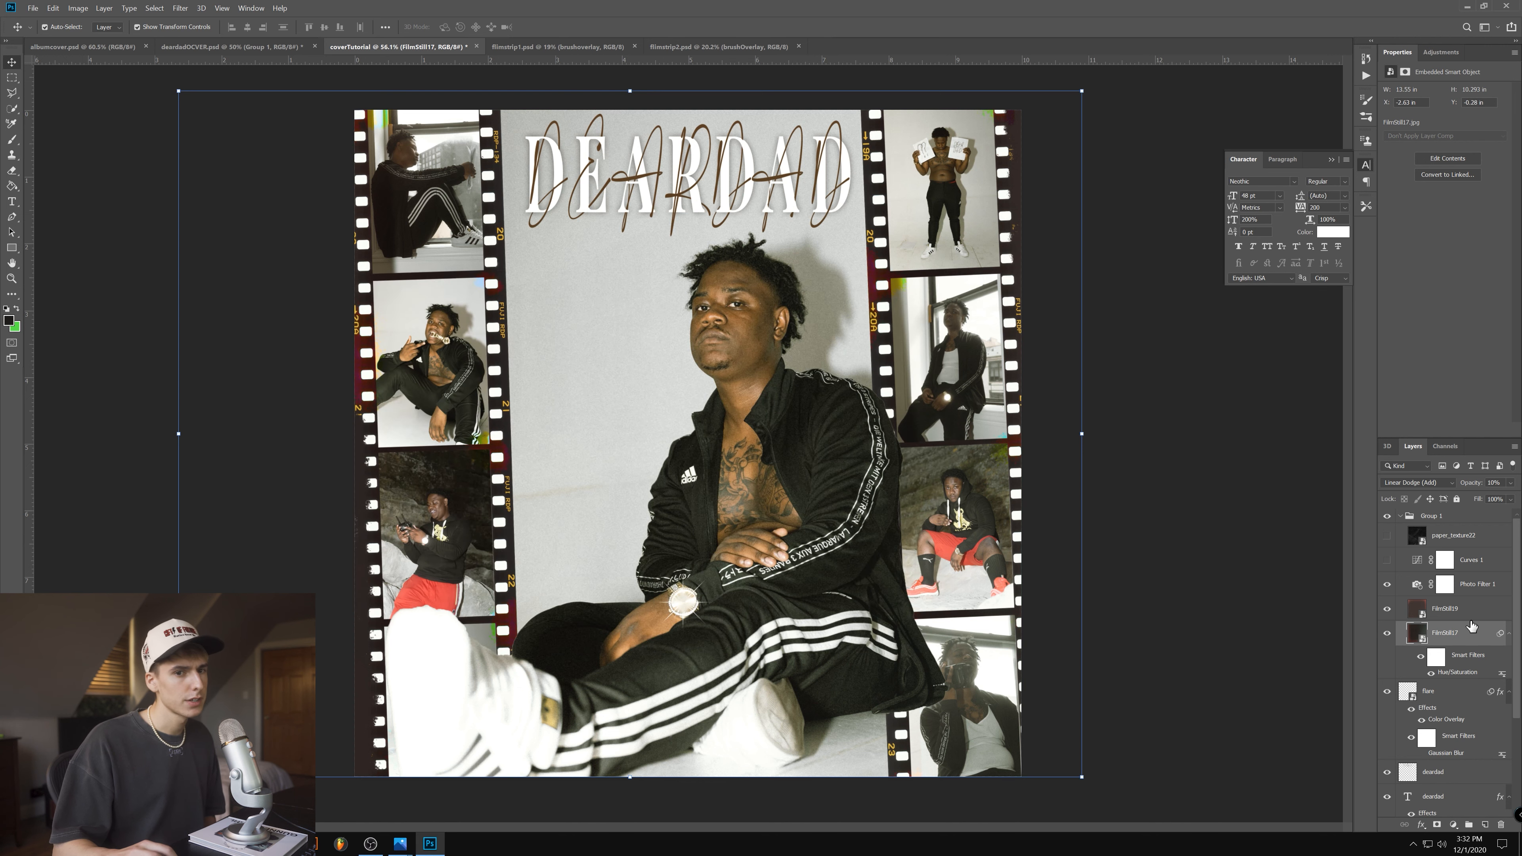
click(1402, 616)
click(1386, 613)
click(1386, 637)
click(1386, 638)
click(1387, 612)
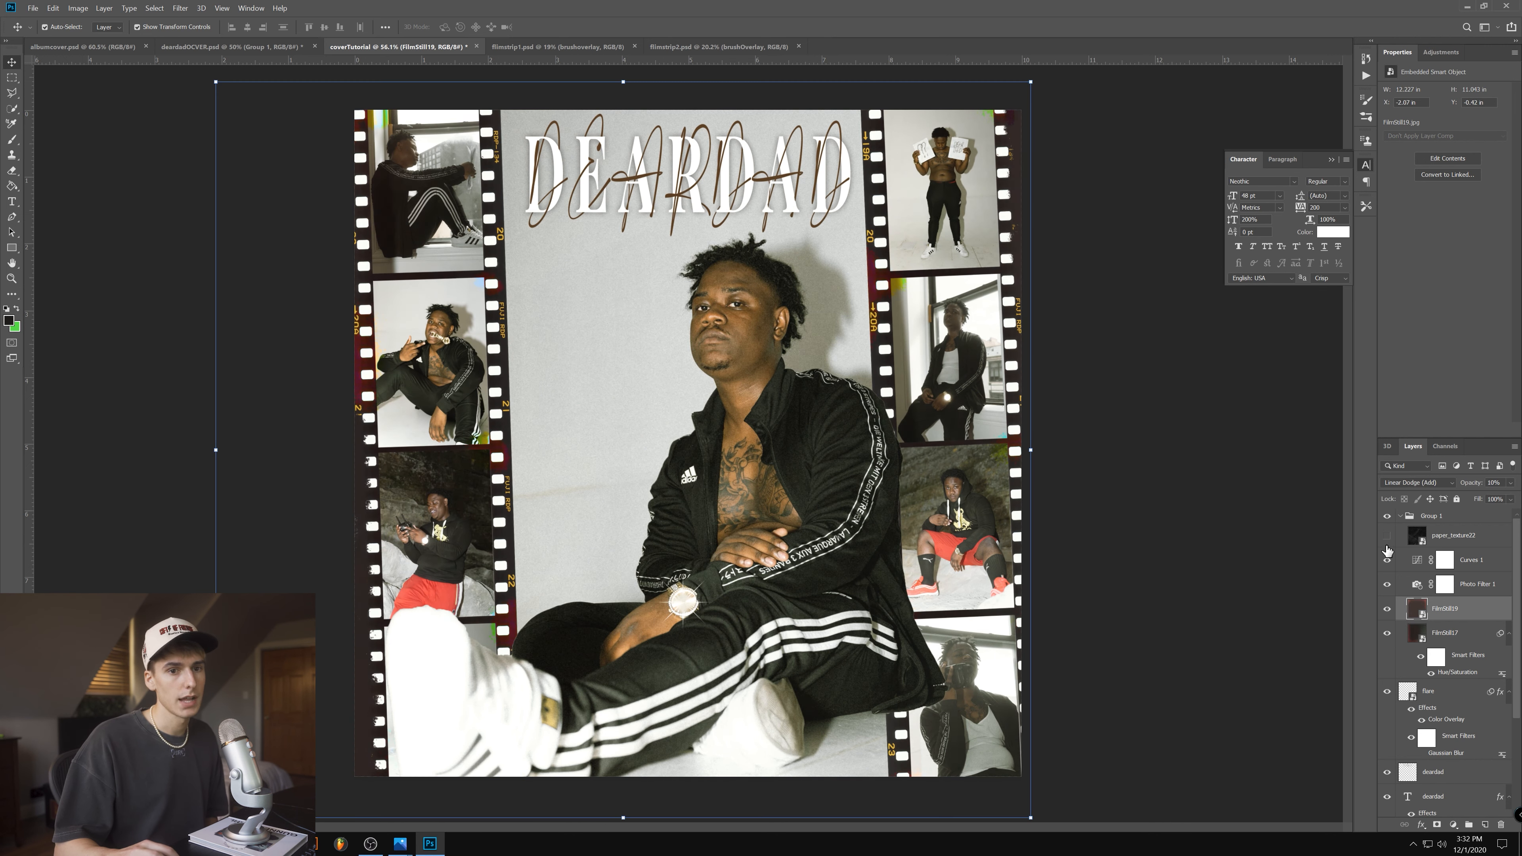
- Make the Curves 1 and paper_texture22 layers visible again and deselect all layers
drag(1385, 558, 1389, 543)
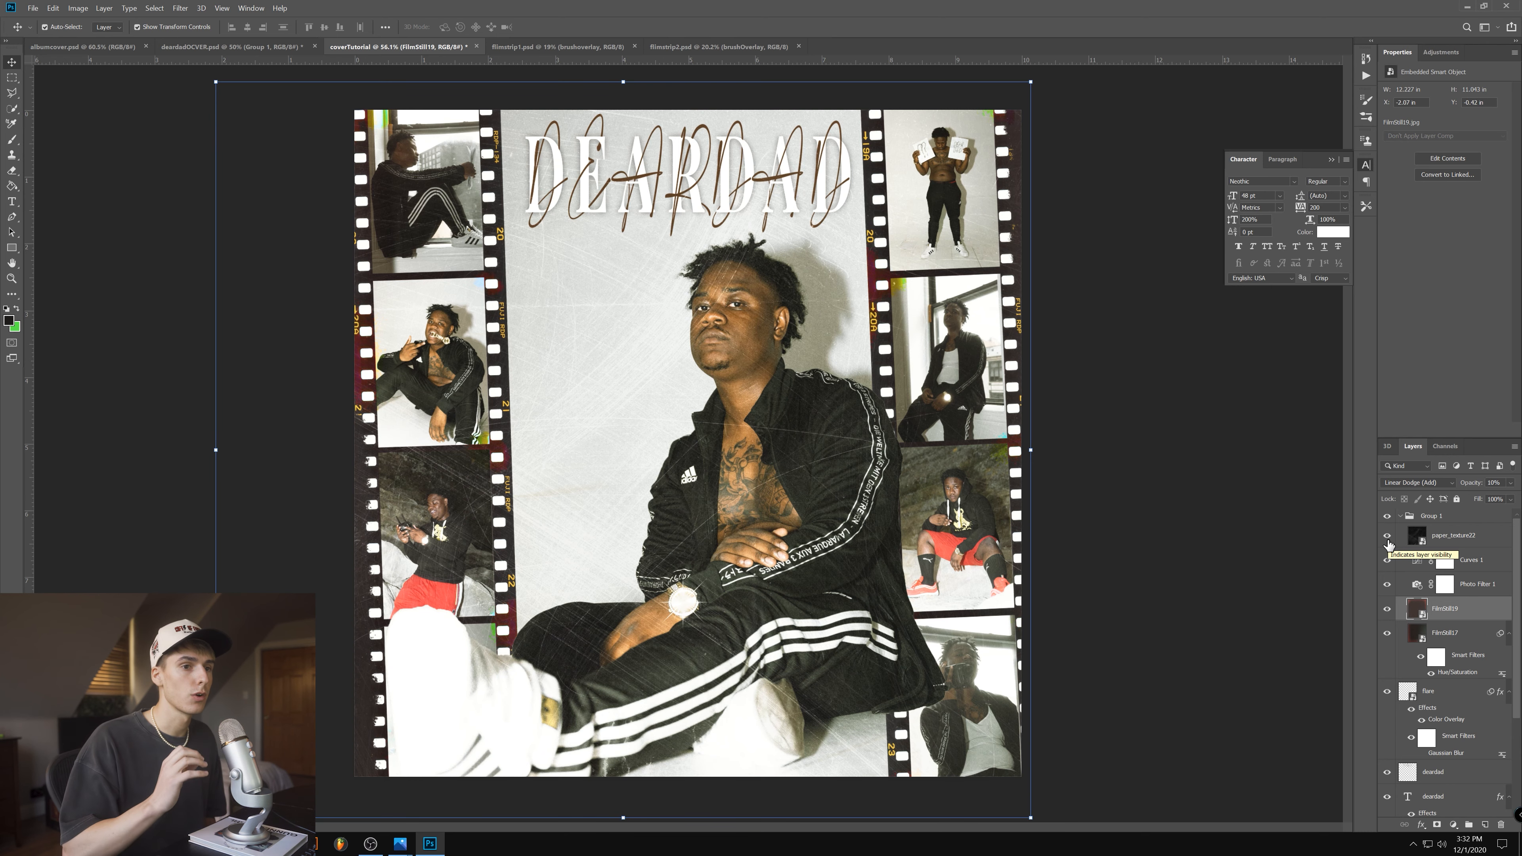
click(1234, 489)
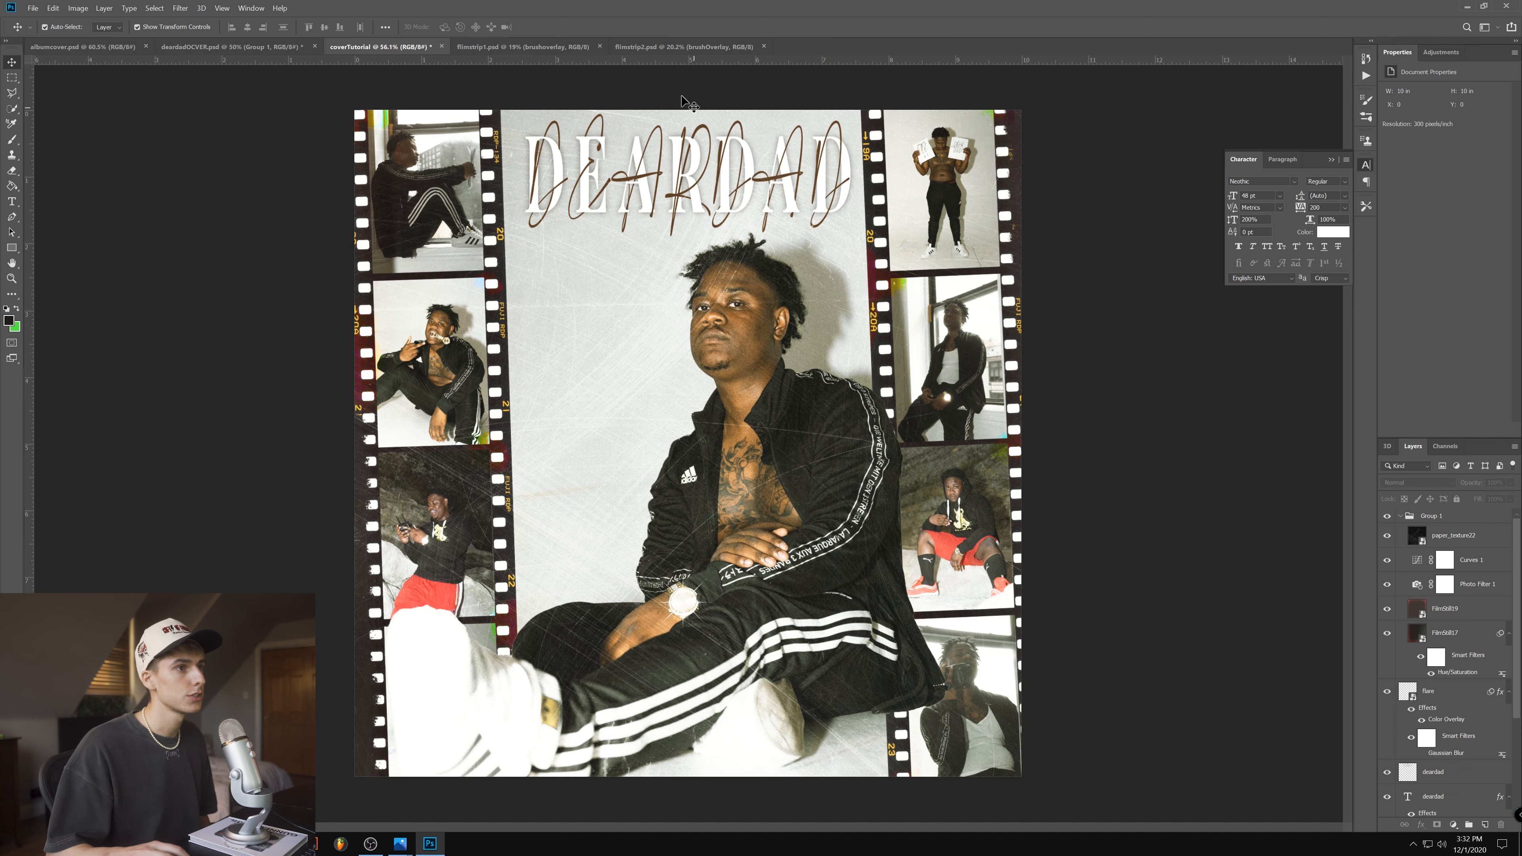
- Switch between deardadOCVER.psd and coverTutorial to compare the original cover with the recreated one
click(263, 46)
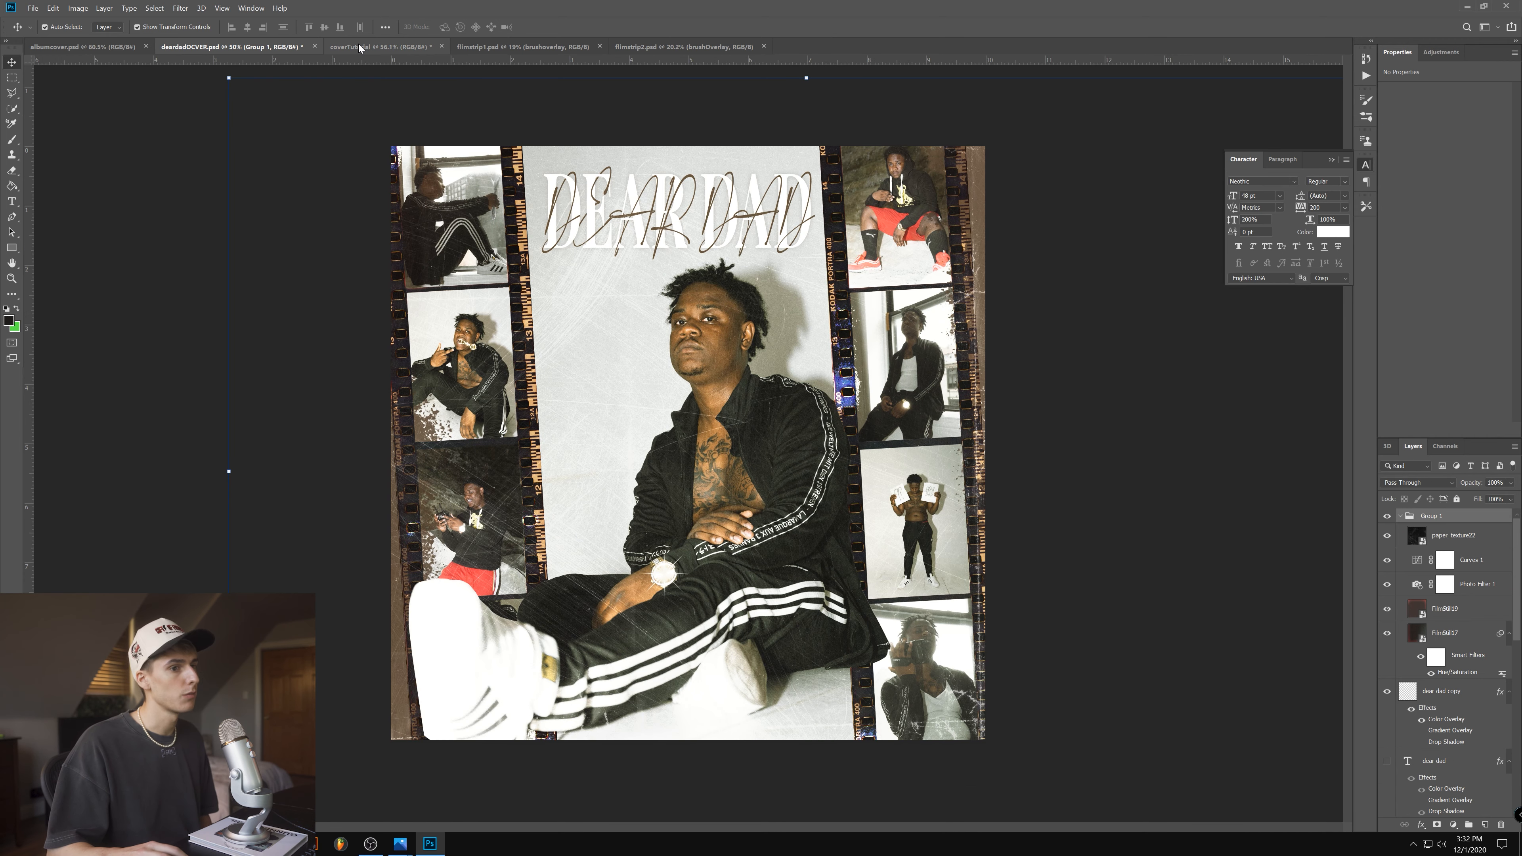
click(358, 43)
click(263, 48)
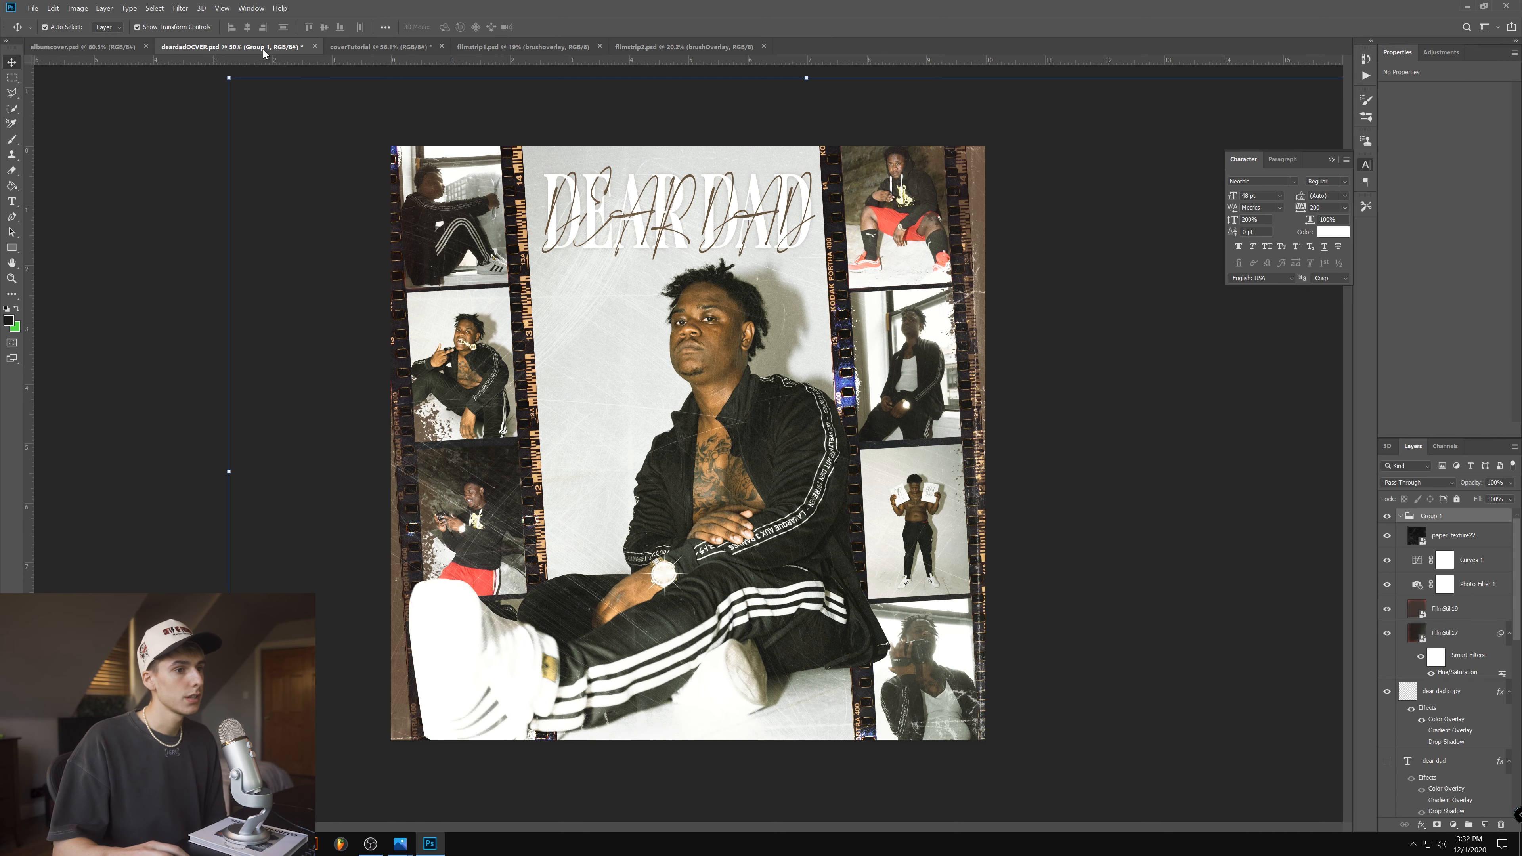